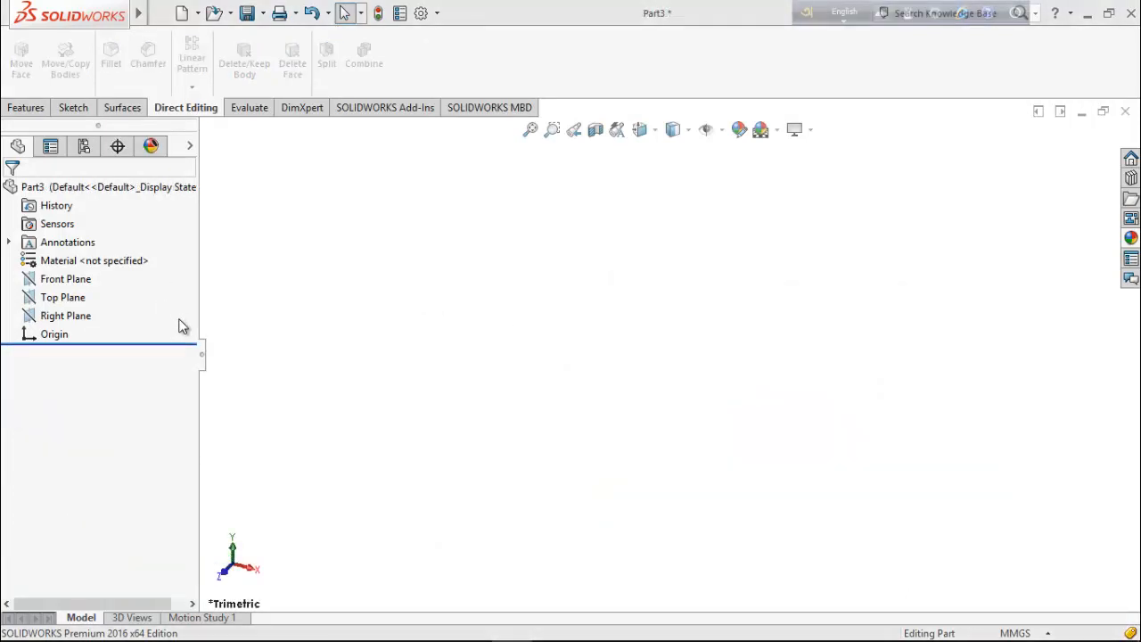
Step: Sketch a circle about 139 mm in diameter on the Front Plane, centred on the origin
{"action": "right_click", "coordinate": [64, 279]}
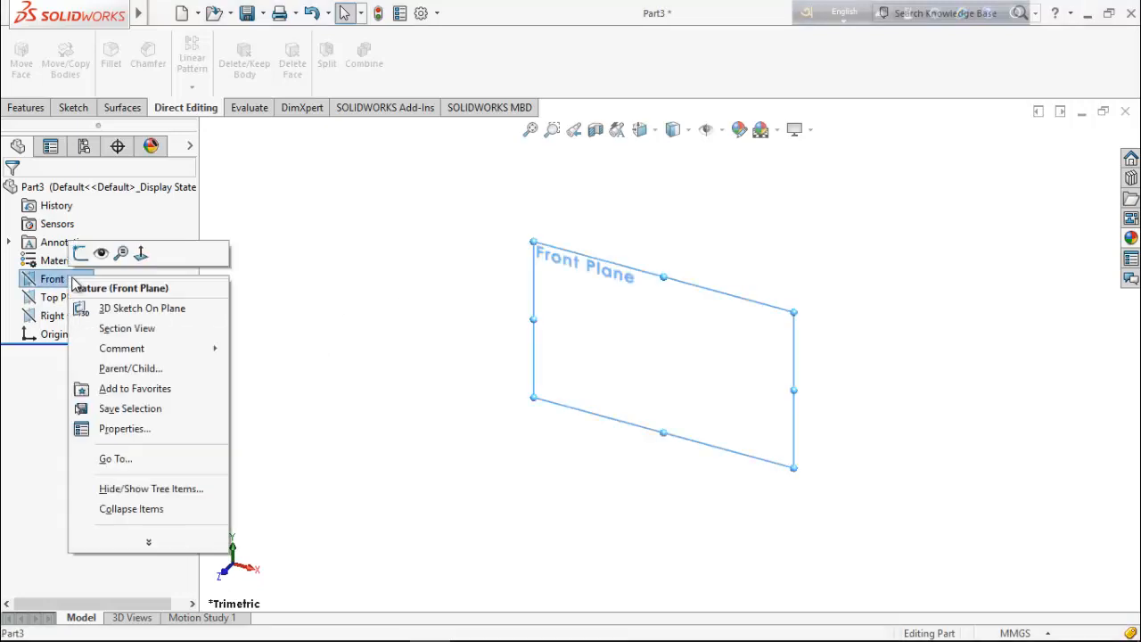
{"action": "left_click", "coordinate": [140, 254]}
{"action": "right_click", "coordinate": [71, 279]}
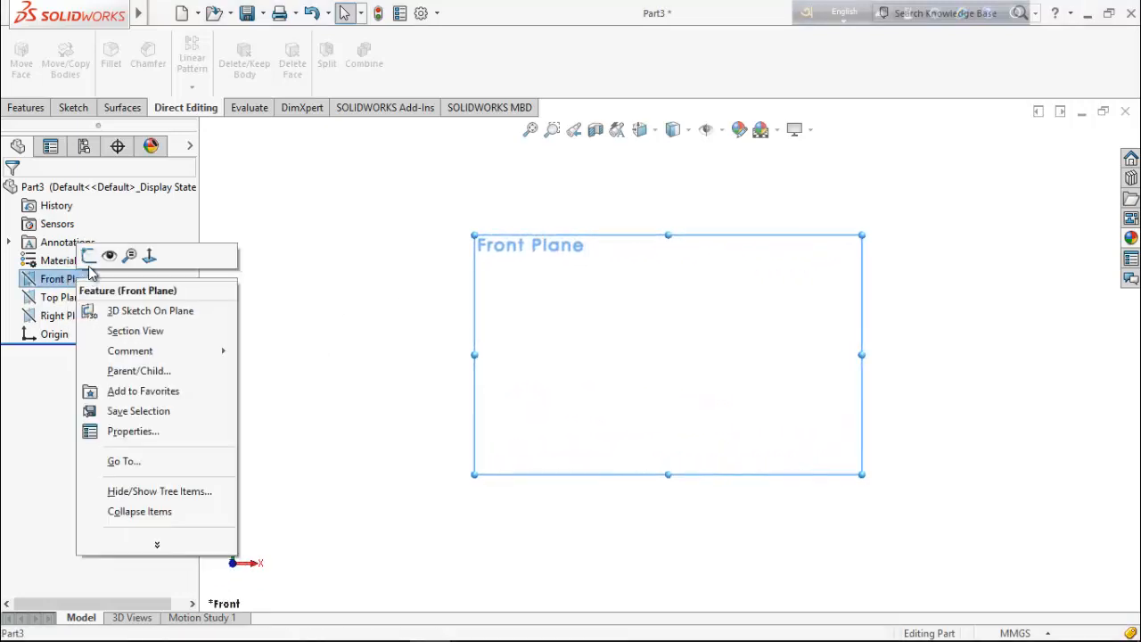
{"action": "left_click", "coordinate": [91, 255]}
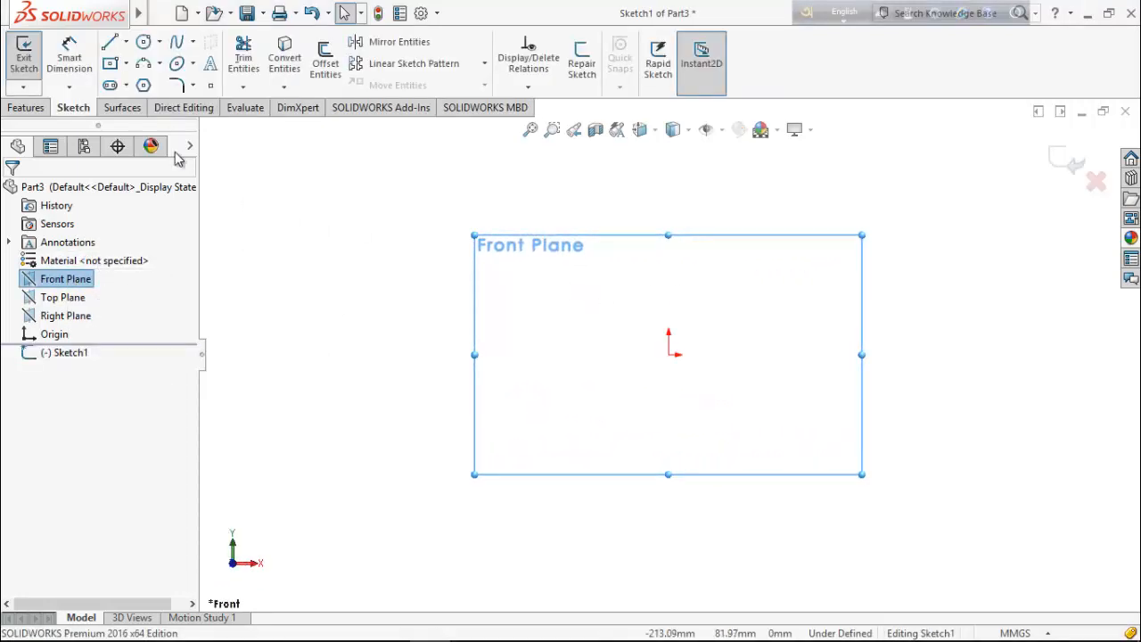
{"action": "left_click", "coordinate": [142, 42]}
{"action": "left_click", "coordinate": [668, 355]}
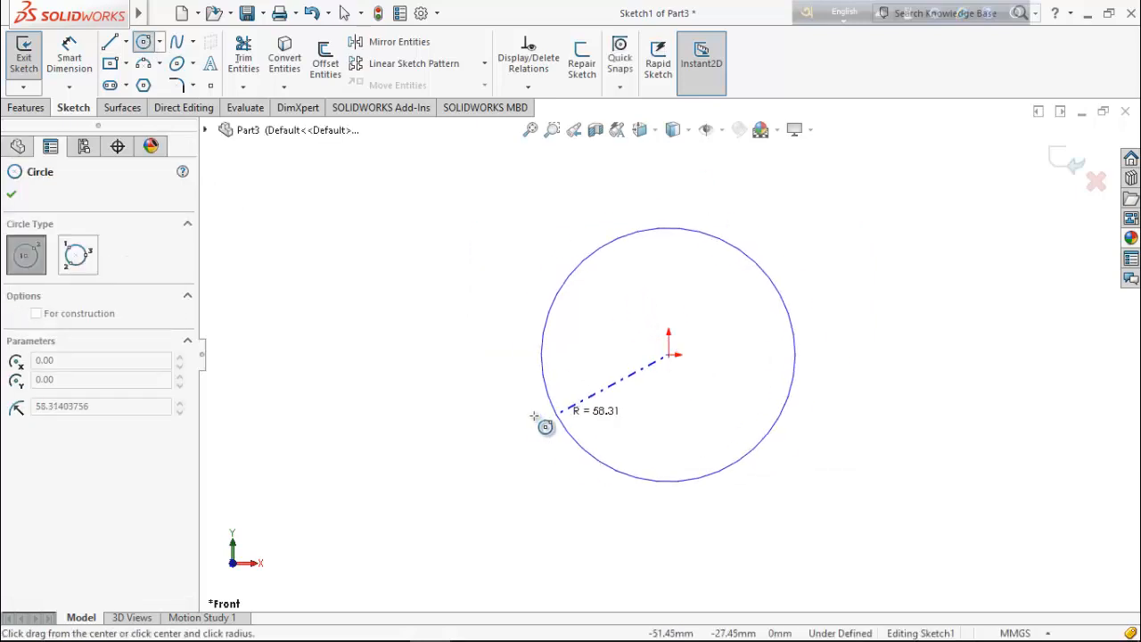
{"action": "left_click", "coordinate": [537, 428]}
{"action": "key", "text": "Escape"}
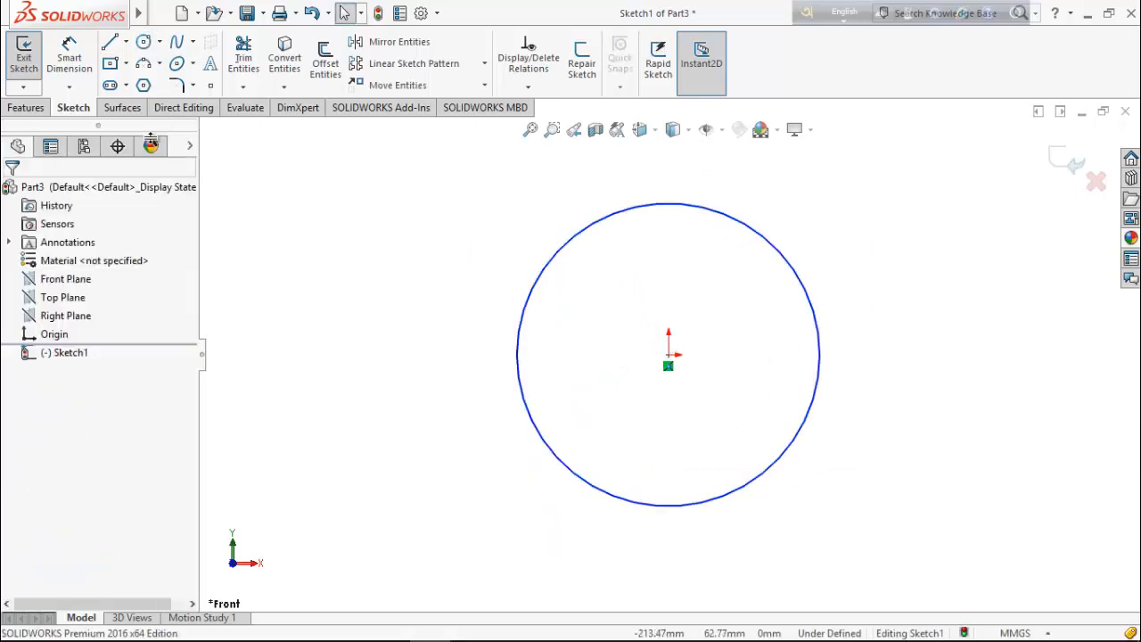
Step: Dimension the circle's diameter to 76.20 mm
{"action": "left_click", "coordinate": [69, 58]}
{"action": "left_click", "coordinate": [845, 372]}
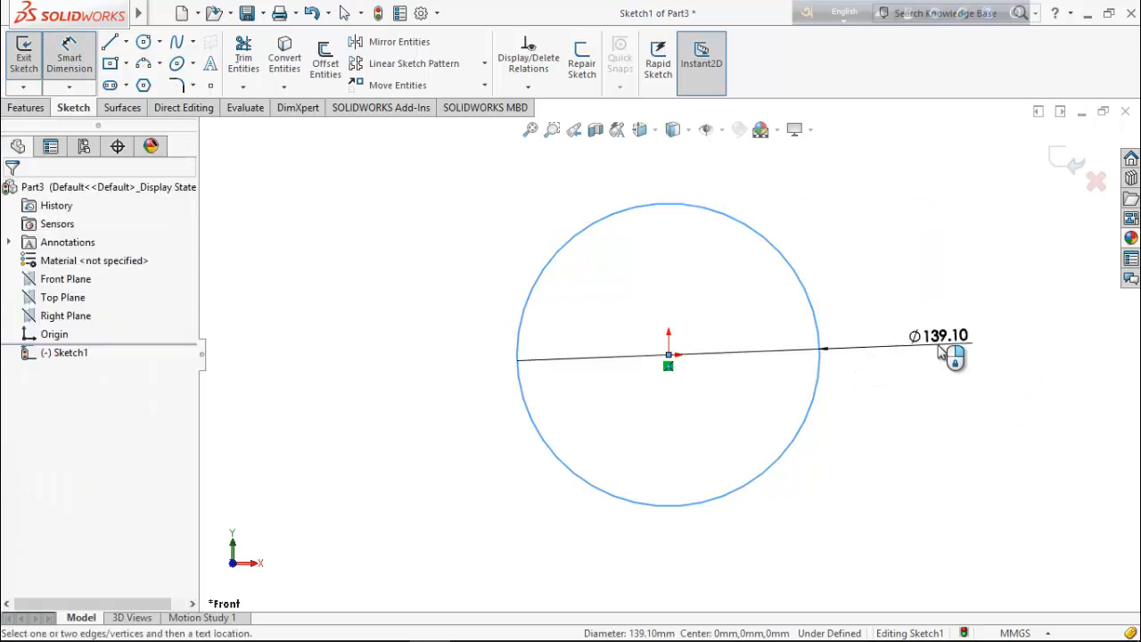
{"action": "left_click", "coordinate": [940, 351]}
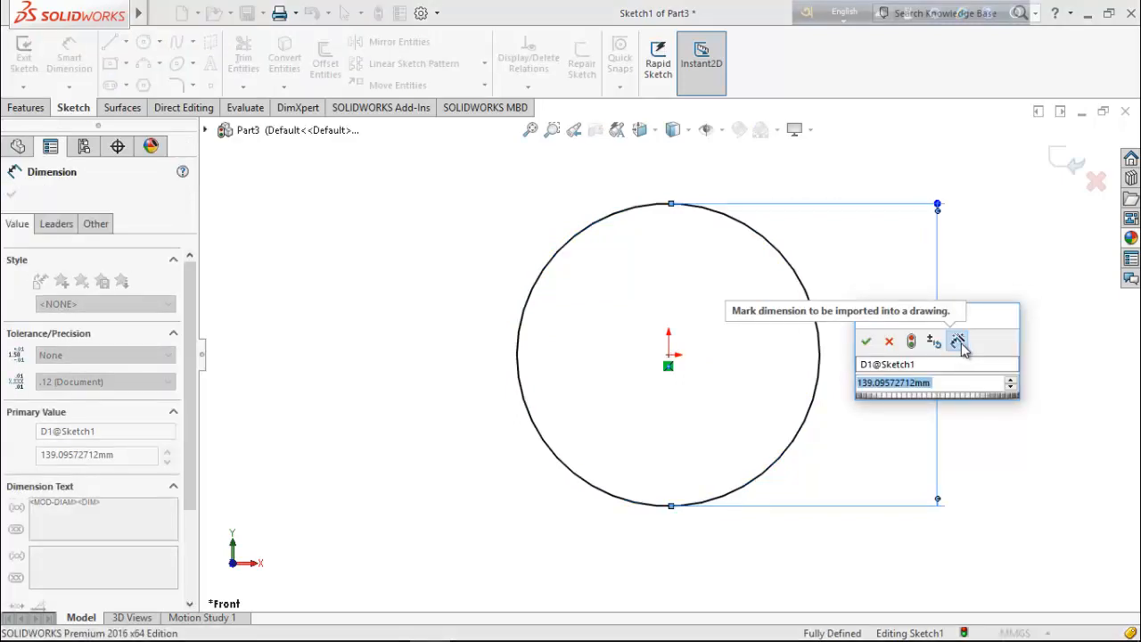
{"action": "type", "text": "76."}
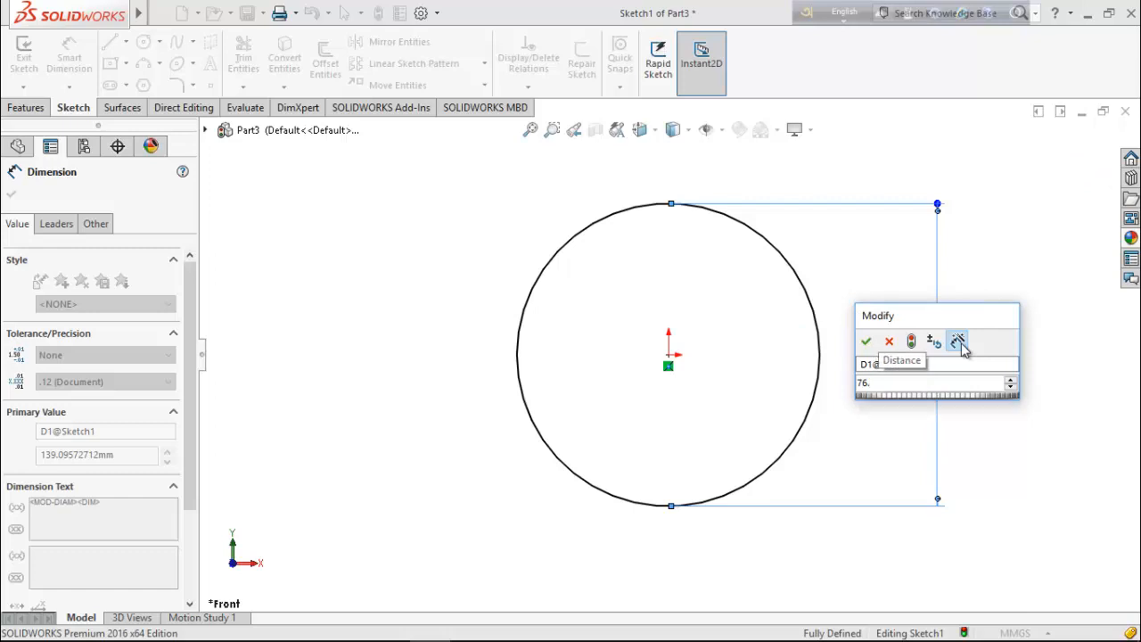
{"action": "type", "text": "20"}
{"action": "key", "text": "Return"}
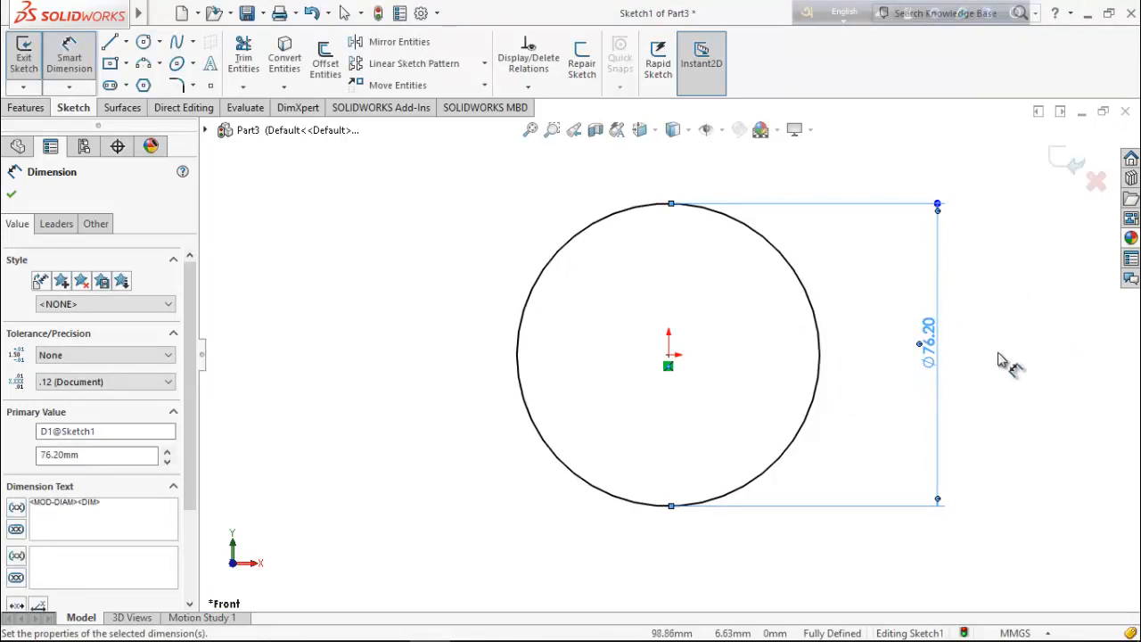
{"action": "left_click", "coordinate": [11, 193]}
Step: Extrude the circle as a blind boss with a depth of 27.31 mm
{"action": "left_click", "coordinate": [26, 107]}
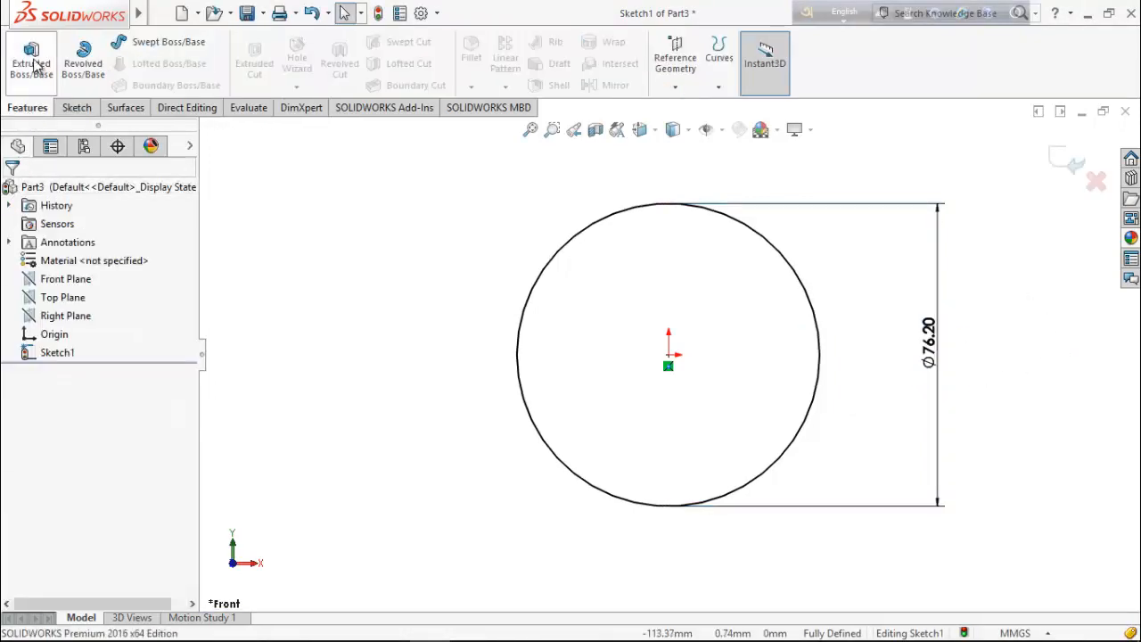
{"action": "left_click", "coordinate": [31, 50]}
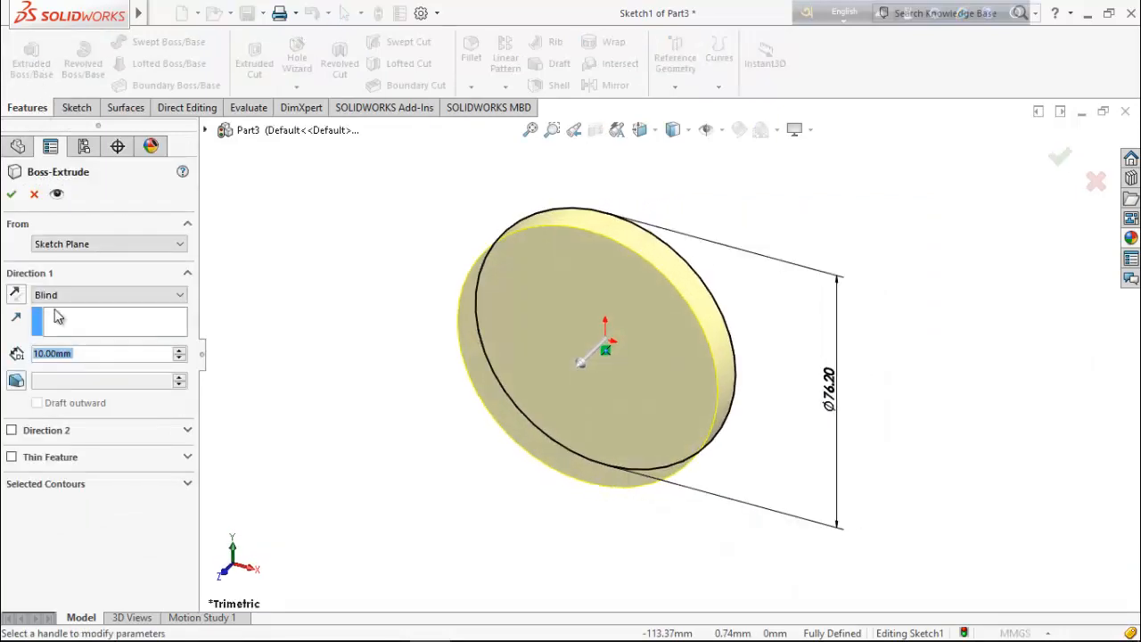
{"action": "type", "text": "2"}
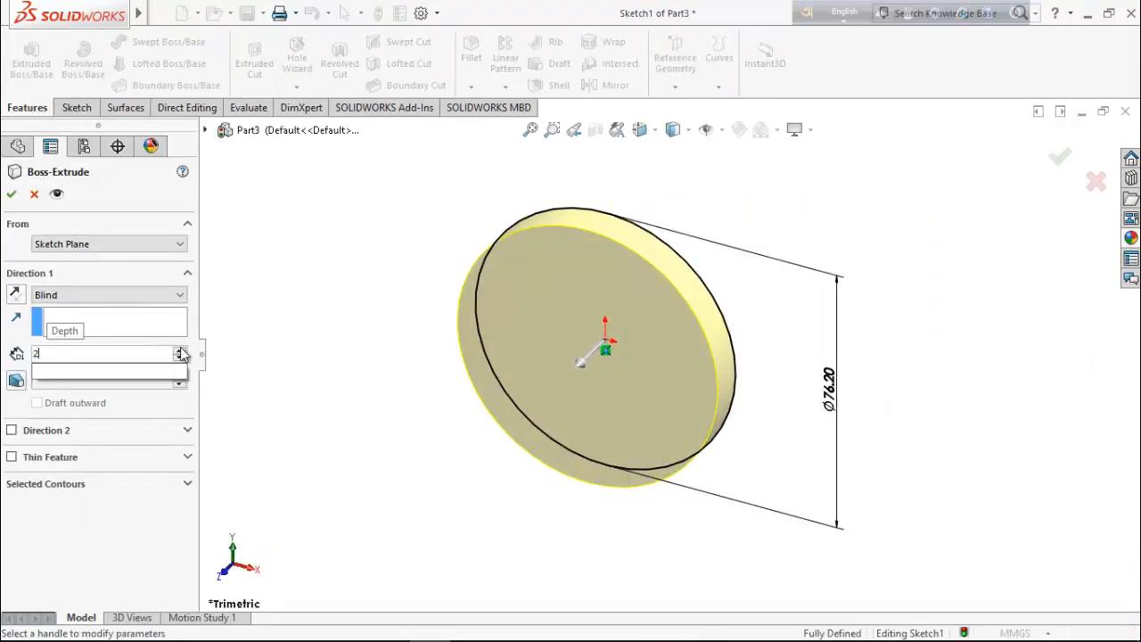
{"action": "type", "text": "7.31"}
{"action": "key", "text": "Return"}
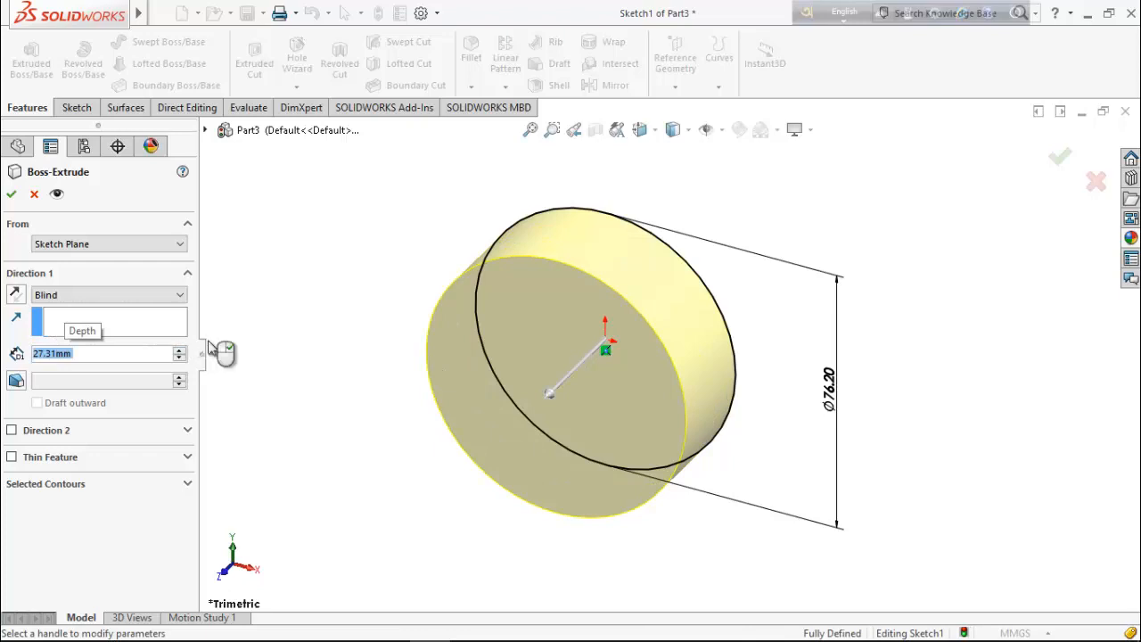
{"action": "left_click", "coordinate": [14, 195]}
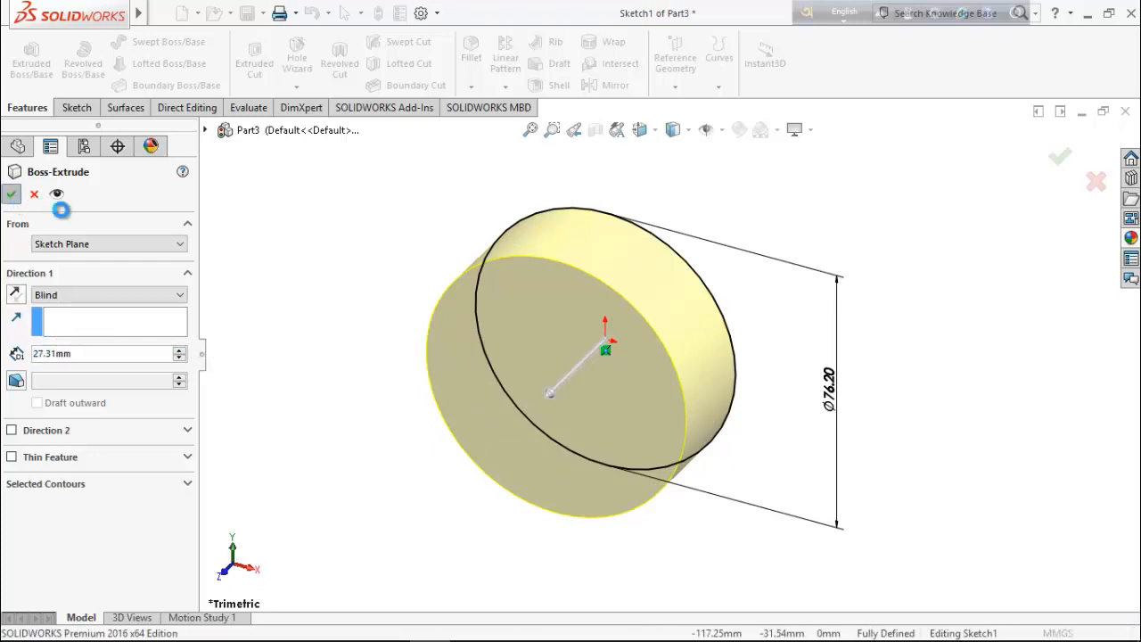
Step: On the disc's front face, sketch a concentric circle about 46.5 mm in radius, centred on the origin and enclosing the disc
{"action": "middle_click_drag", "start_coordinate": [465, 542], "coordinate": [771, 310]}
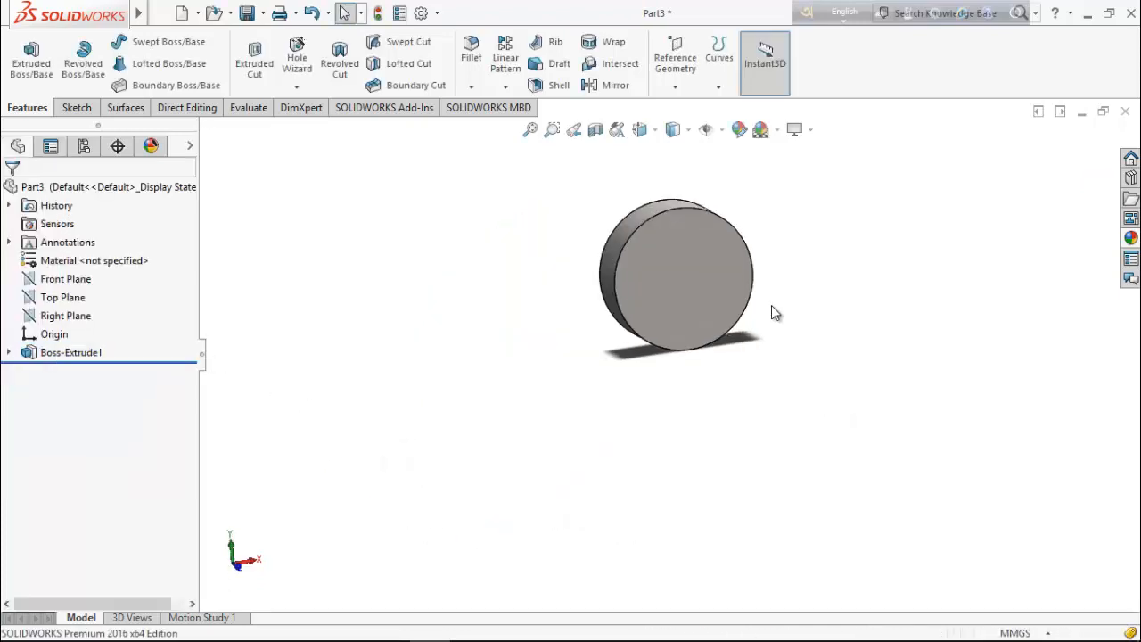
{"action": "right_click", "coordinate": [649, 303]}
{"action": "left_click", "coordinate": [739, 159]}
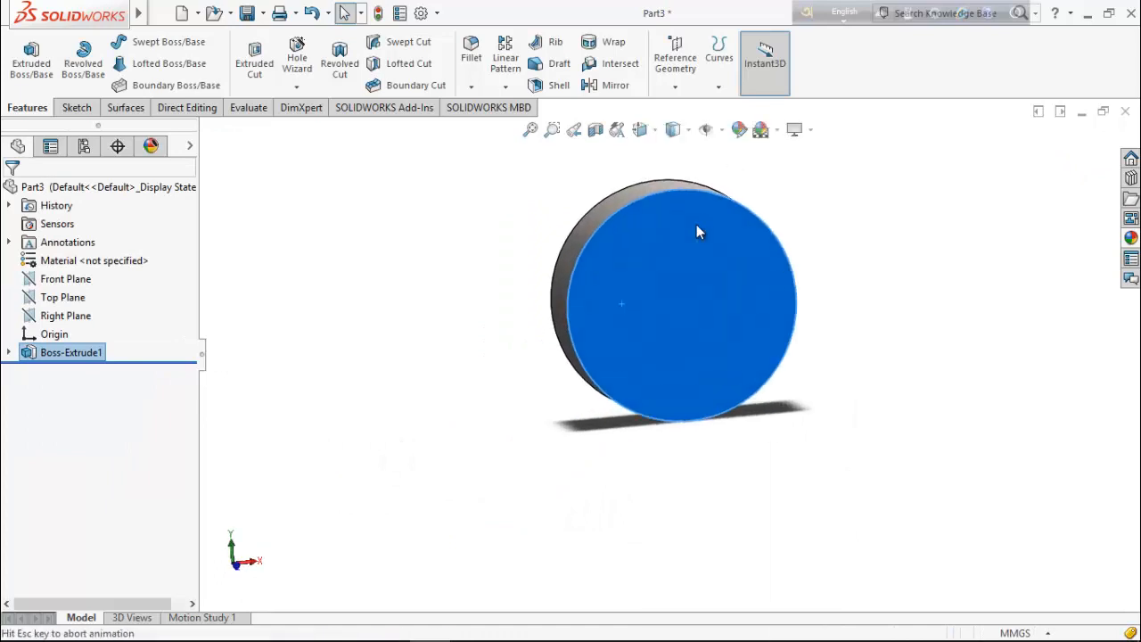
{"action": "right_click", "coordinate": [656, 286]}
{"action": "left_click", "coordinate": [688, 138]}
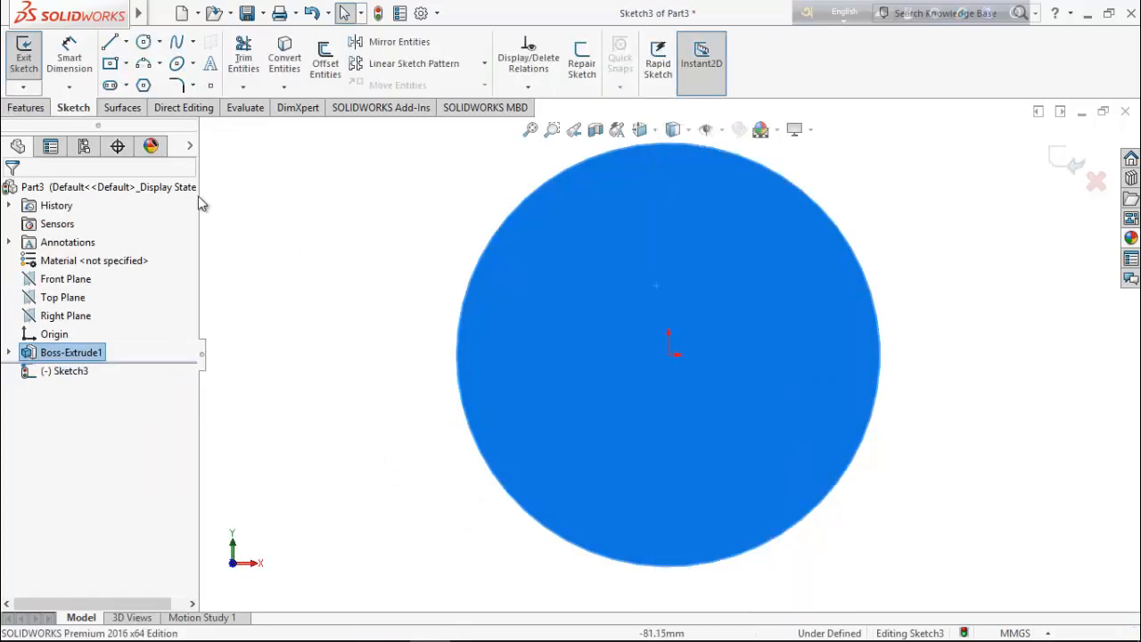
{"action": "left_click", "coordinate": [144, 42]}
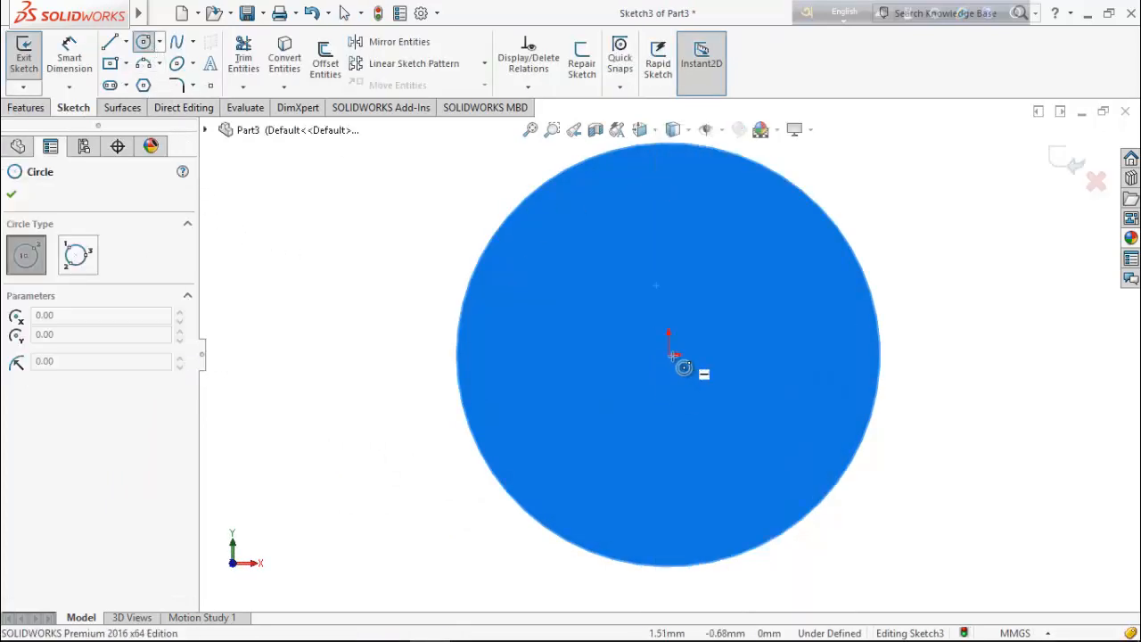
{"action": "left_click", "coordinate": [671, 356]}
{"action": "left_click", "coordinate": [474, 526]}
Step: Sketch a second circle about 75 mm in radius, centred about 101 mm vertically above the origin and overlapping the disc
{"action": "scroll", "coordinate": [633, 412], "scroll_direction": "up", "scroll_amount": 6}
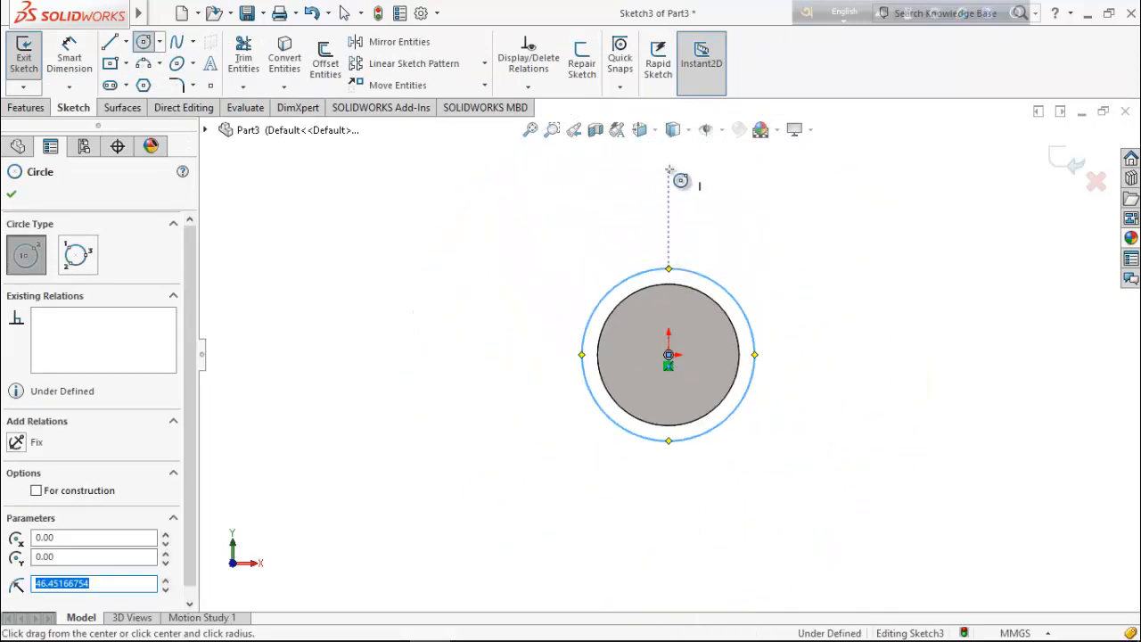
{"action": "left_click", "coordinate": [669, 168]}
{"action": "left_click", "coordinate": [682, 306]}
{"action": "right_click", "coordinate": [830, 268]}
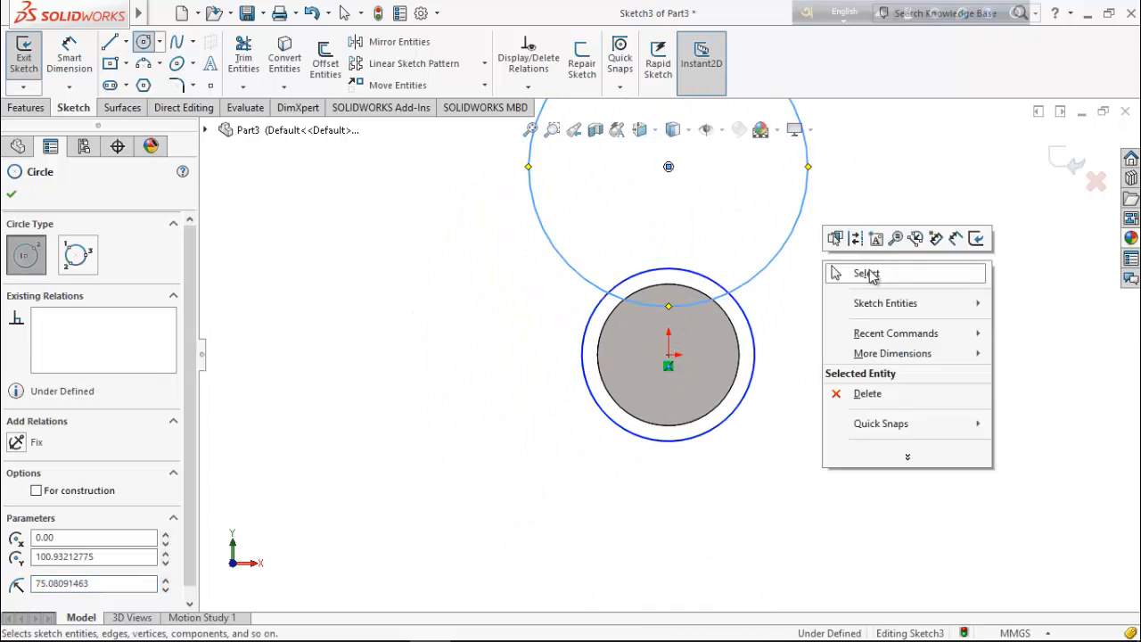
{"action": "left_click", "coordinate": [866, 274]}
Step: Dimension the gap between the disc's edge and the surrounding concentric circle to 12.70 mm
{"action": "left_click", "coordinate": [75, 62]}
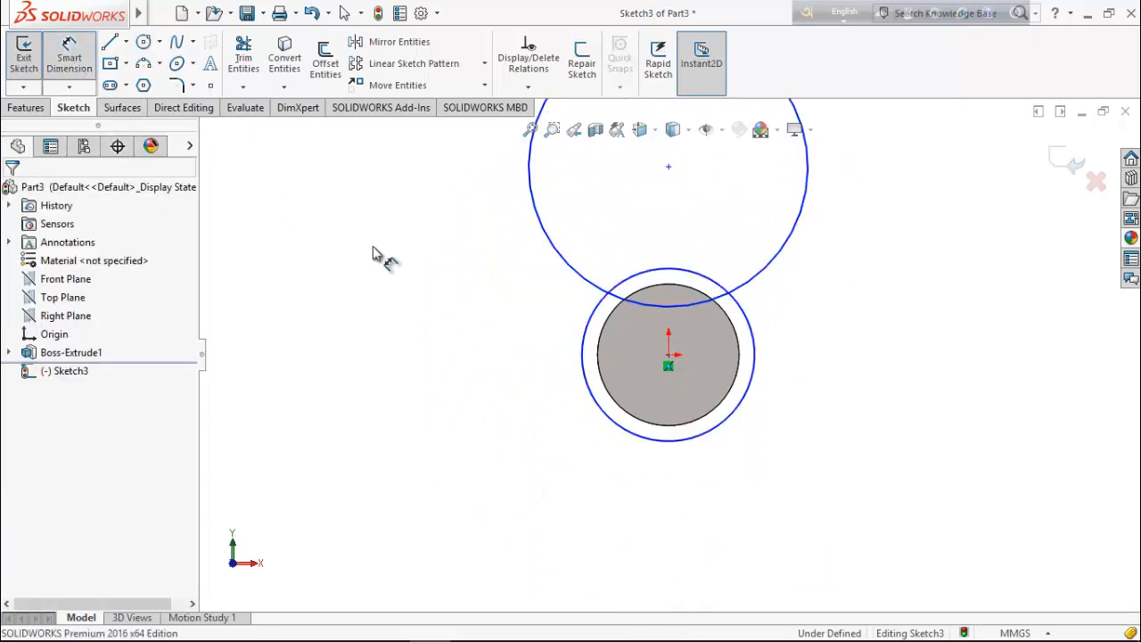
{"action": "scroll", "coordinate": [673, 492], "scroll_direction": "down", "scroll_amount": 2}
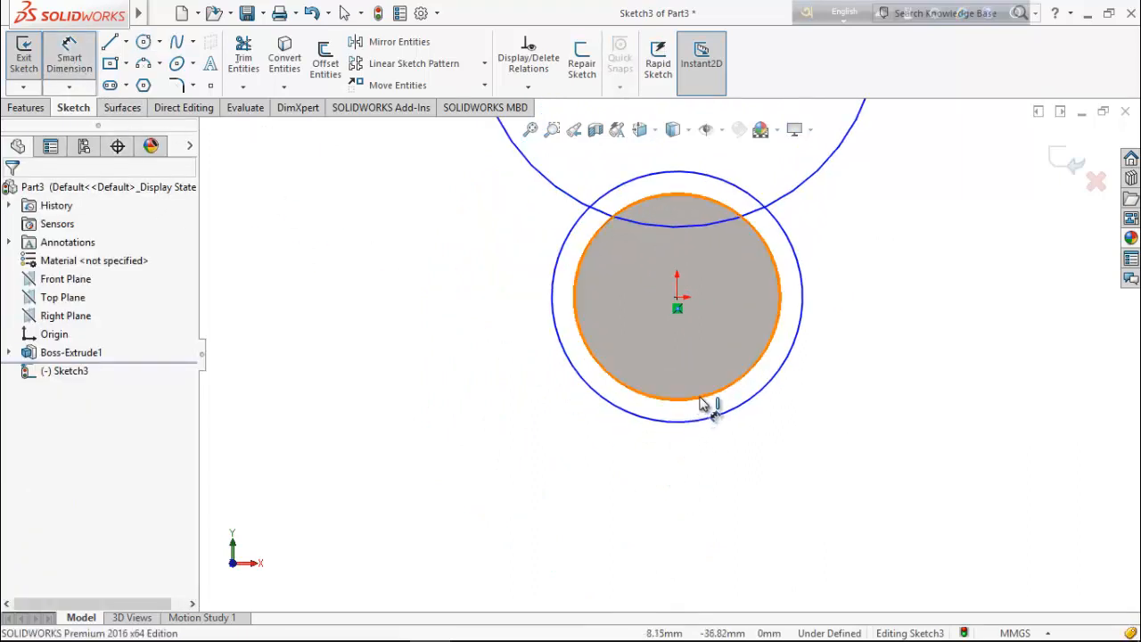
{"action": "left_click", "coordinate": [700, 403]}
{"action": "left_click", "coordinate": [711, 424]}
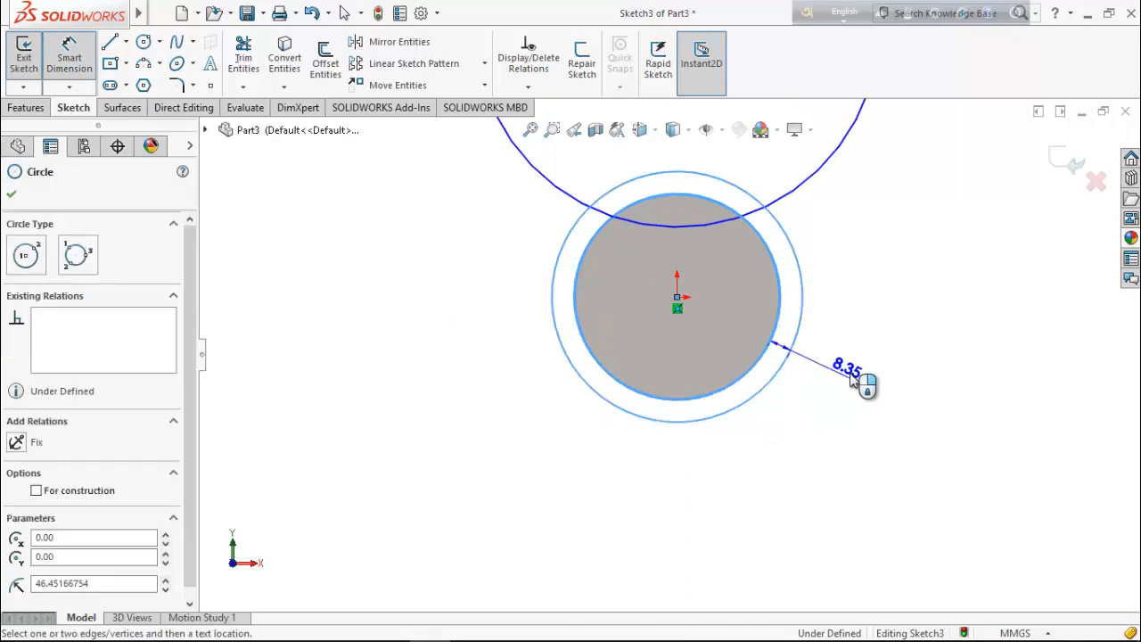
{"action": "left_click", "coordinate": [853, 375]}
{"action": "type", "text": "1"}
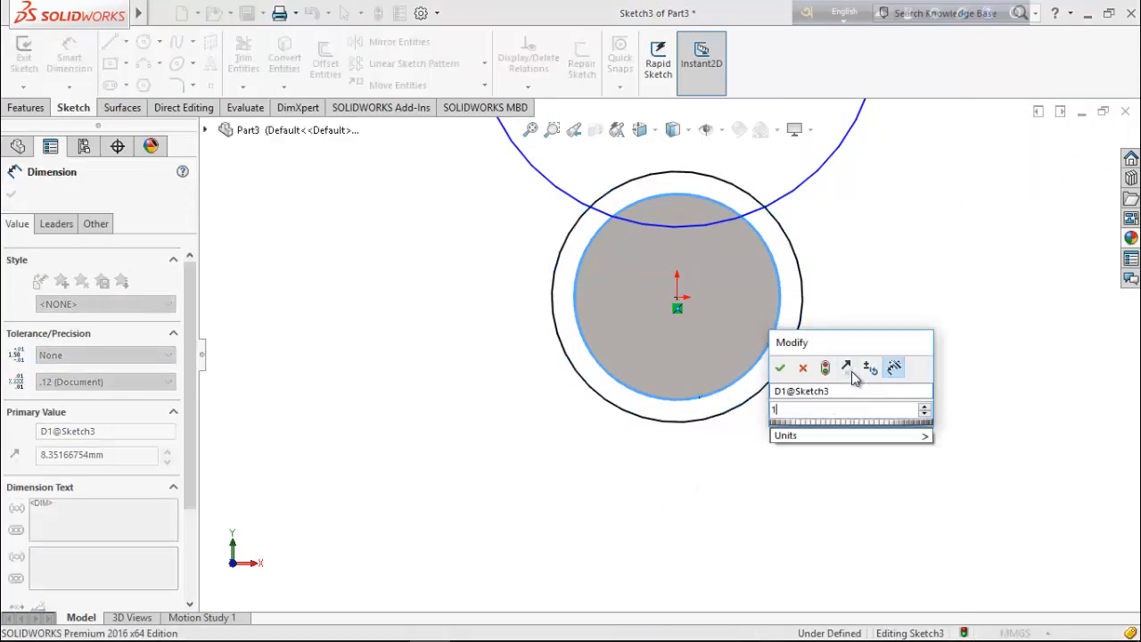
{"action": "type", "text": "2."}
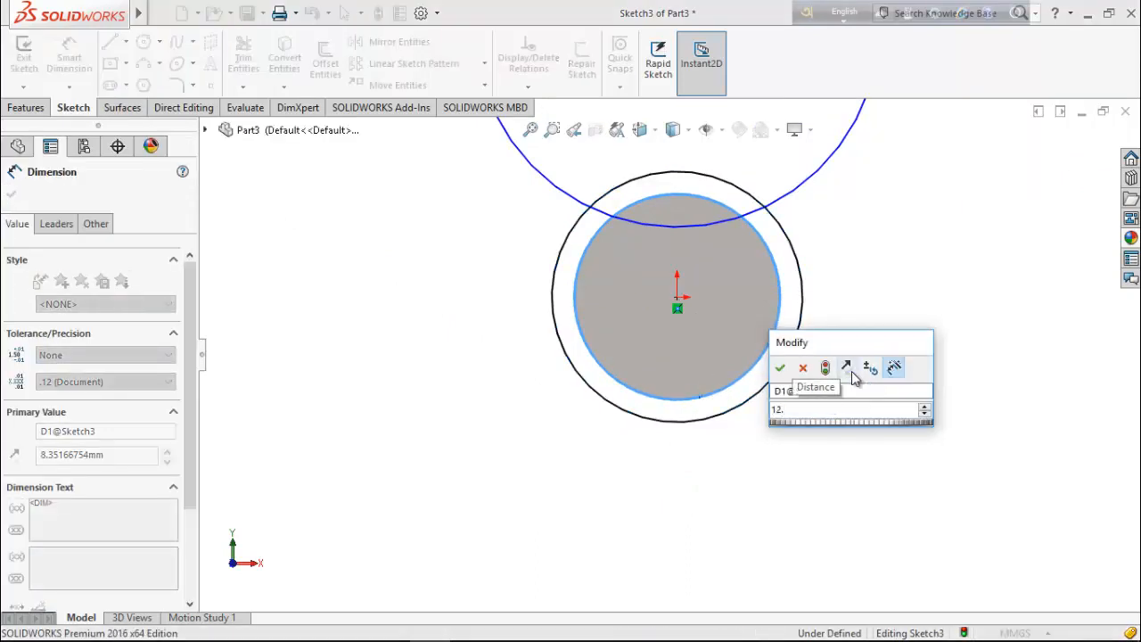
{"action": "type", "text": "70"}
{"action": "key", "text": "Return"}
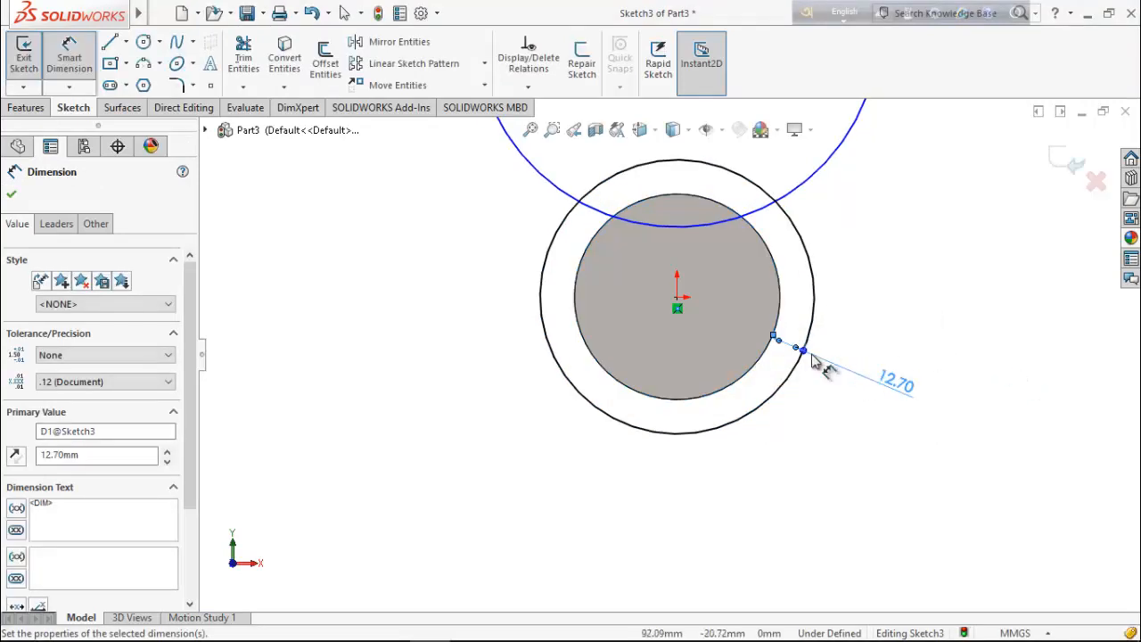
Step: Dimension the upper circle's diameter to 88.90 mm
{"action": "scroll", "coordinate": [813, 357], "scroll_direction": "up", "scroll_amount": 3}
{"action": "left_click", "coordinate": [753, 230]}
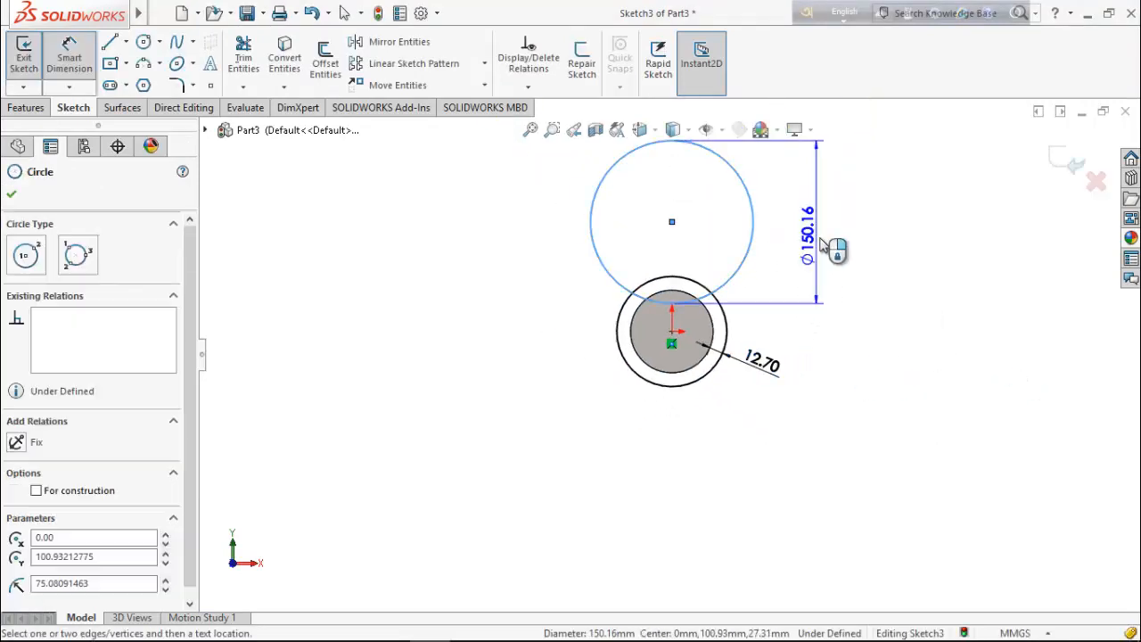
{"action": "left_click", "coordinate": [824, 239]}
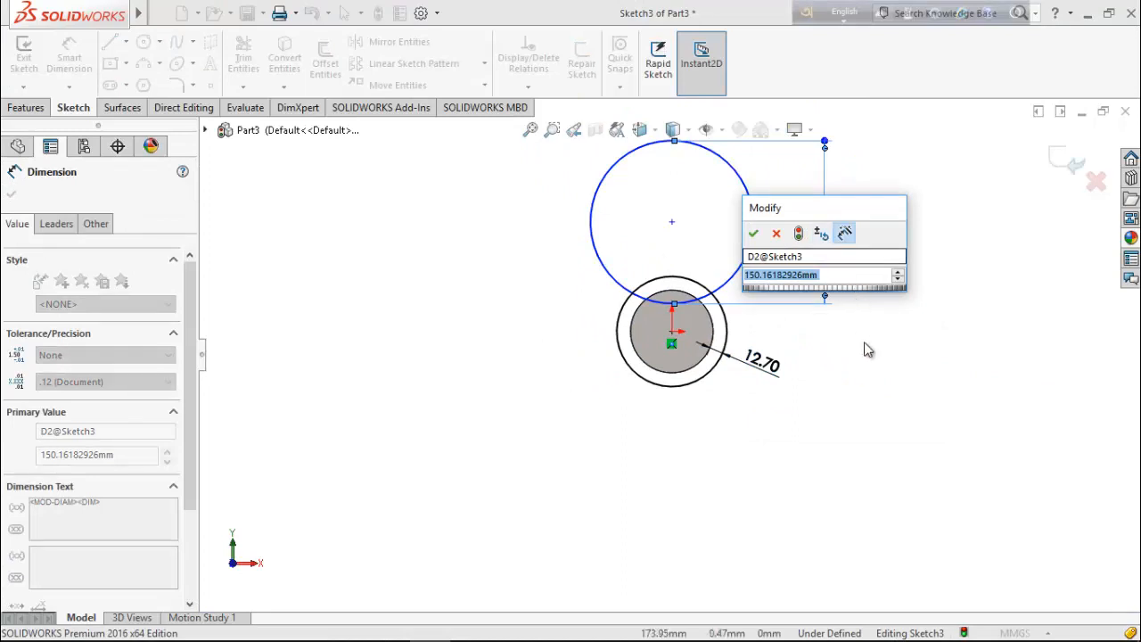
{"action": "type", "text": "88"}
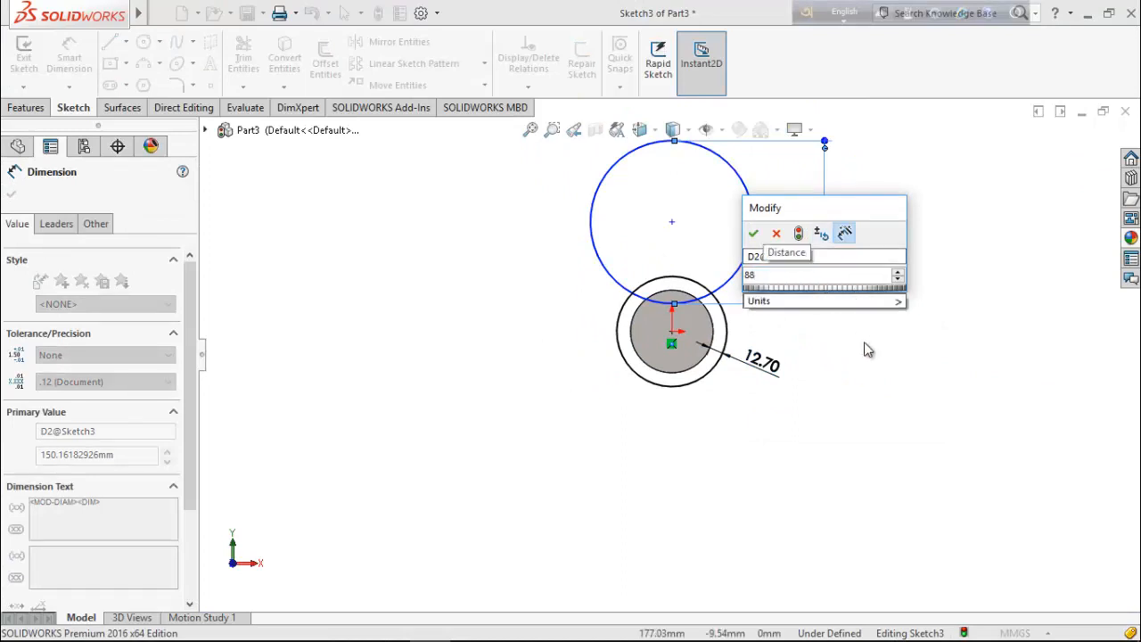
{"action": "type", "text": ".90"}
{"action": "key", "text": "Return"}
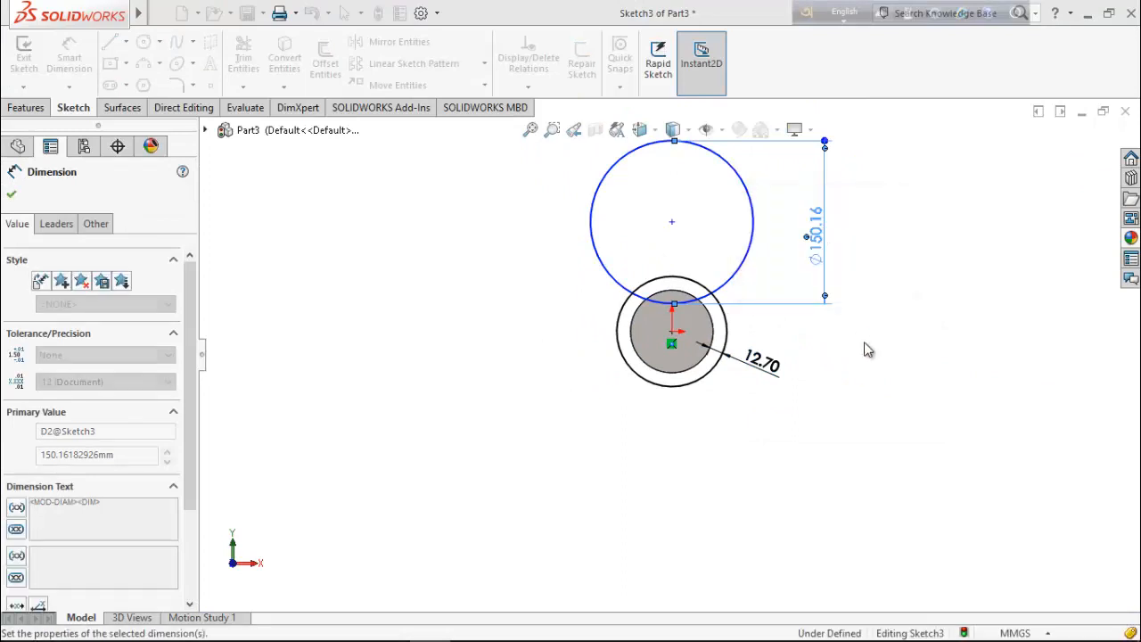
Step: Dimension the vertical distance between the upper circle's centre and the origin to 63.50 mm
{"action": "left_click", "coordinate": [672, 222]}
{"action": "left_click", "coordinate": [672, 332]}
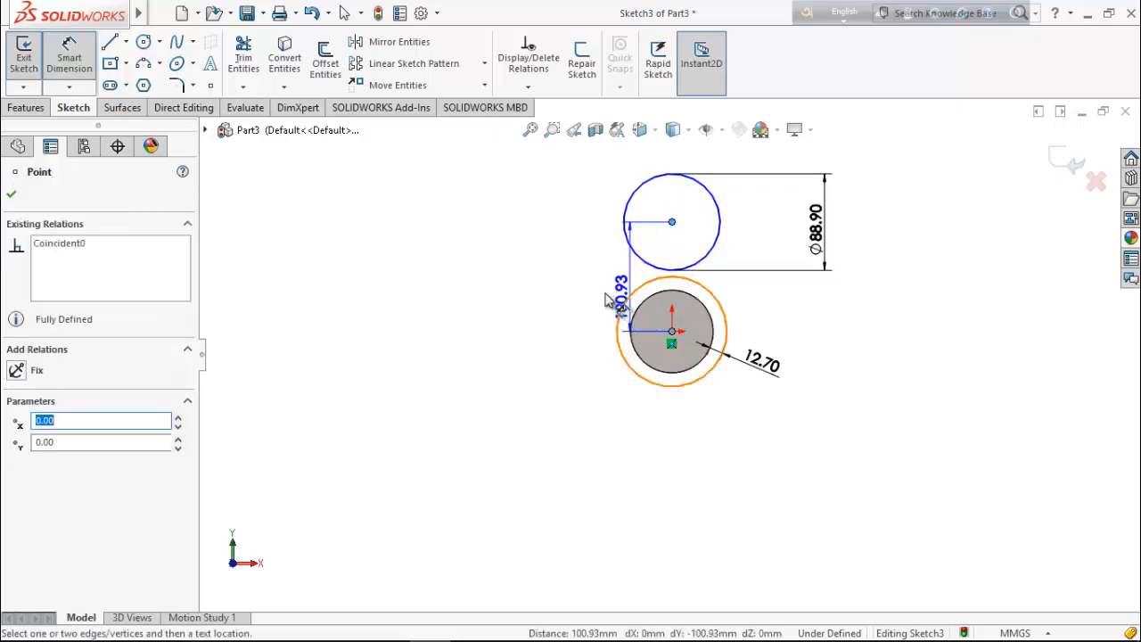
{"action": "left_click", "coordinate": [571, 298]}
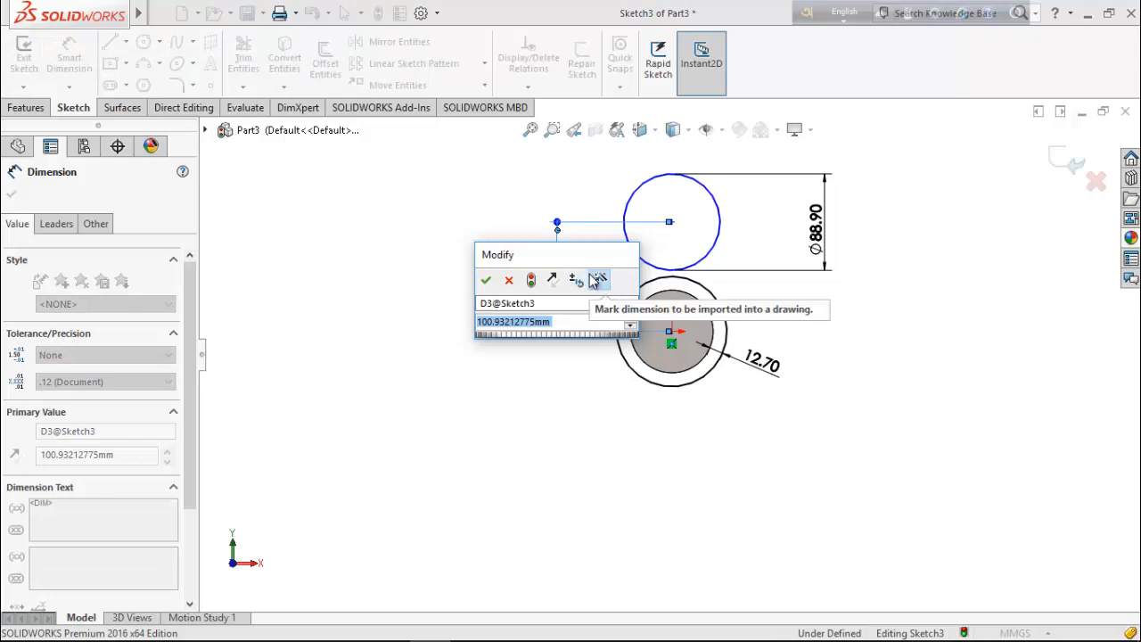
{"action": "type", "text": "100.93"}
{"action": "key", "text": "Return"}
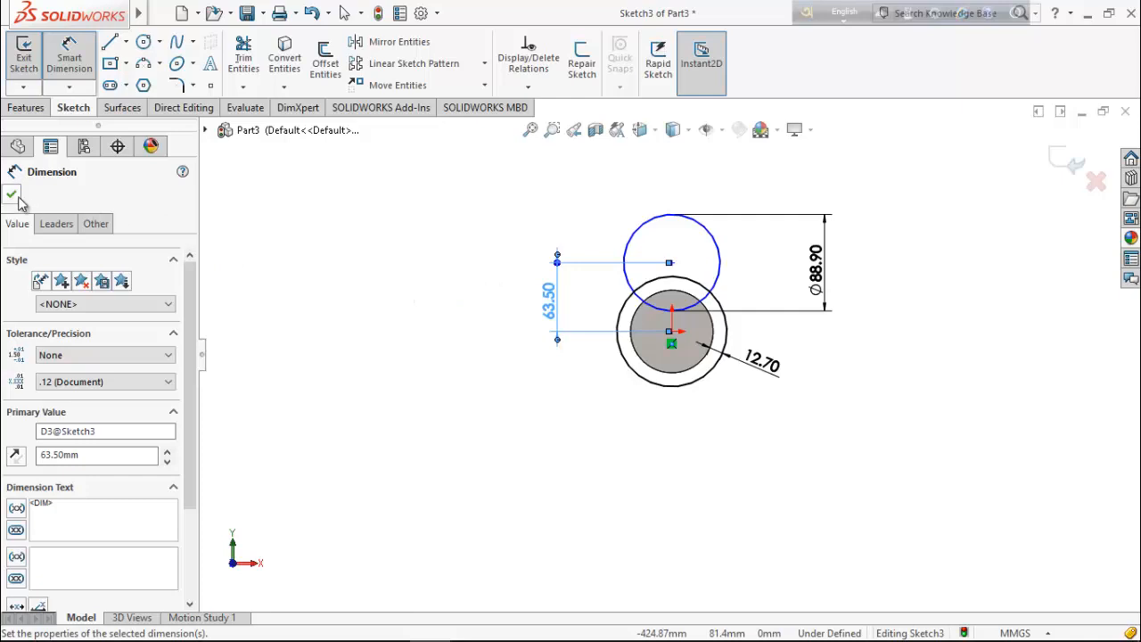
{"action": "left_click", "coordinate": [17, 197]}
Step: Sketch a line about 63 mm long joining the left sides of the upper circle and the outer lower circle, tangent to both
{"action": "left_click", "coordinate": [110, 44]}
{"action": "scroll", "coordinate": [615, 263], "scroll_direction": "down", "scroll_amount": 4}
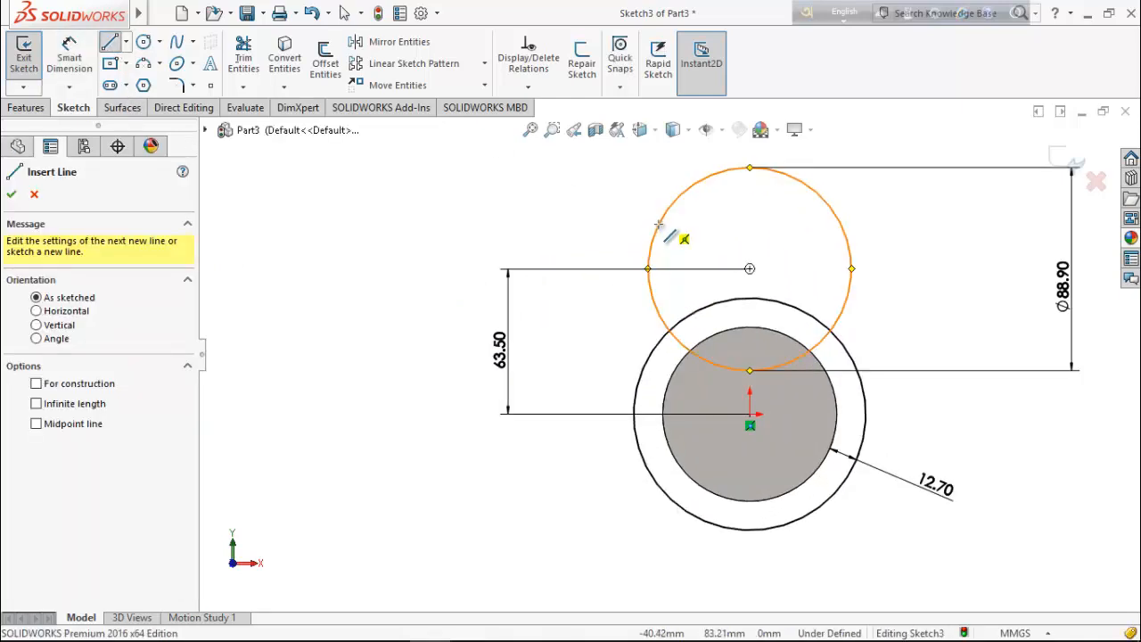
{"action": "left_click", "coordinate": [648, 268]}
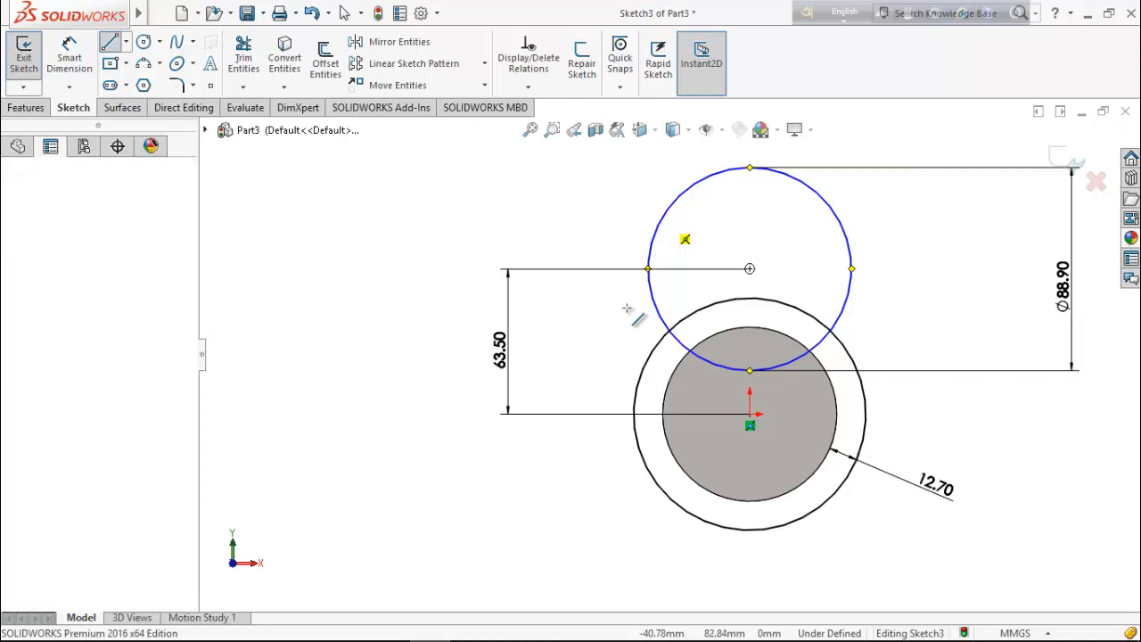
{"action": "left_click", "coordinate": [633, 402]}
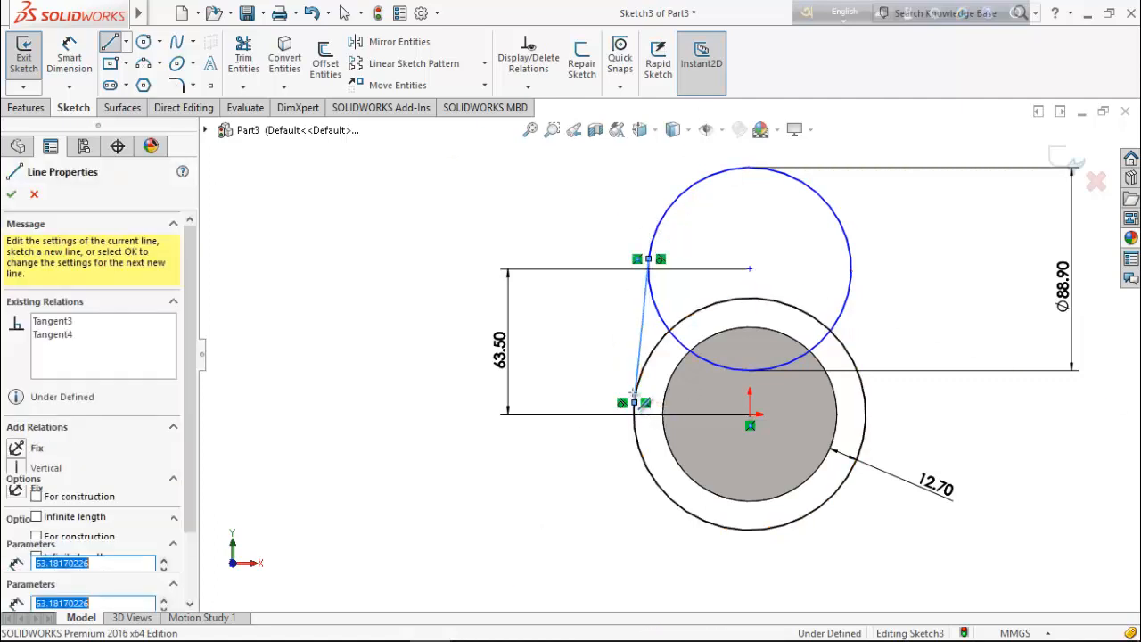
{"action": "right_click", "coordinate": [587, 344]}
{"action": "left_click", "coordinate": [599, 354]}
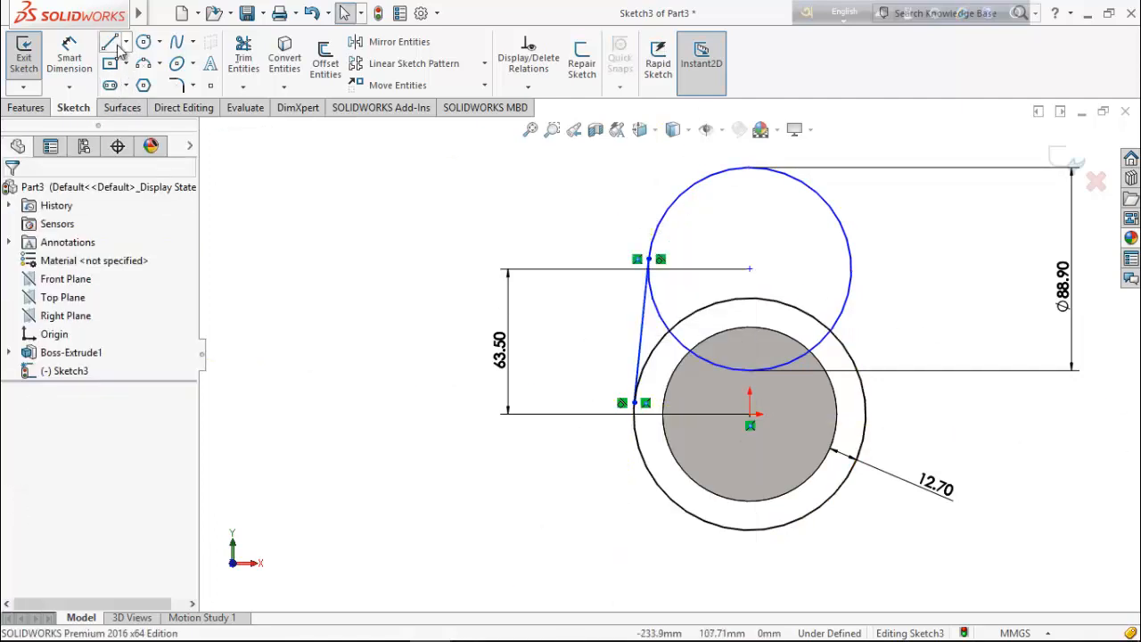
Step: Sketch a second line about 75 mm long joining the right sides of the upper circle and the outer lower circle
{"action": "left_click", "coordinate": [108, 46]}
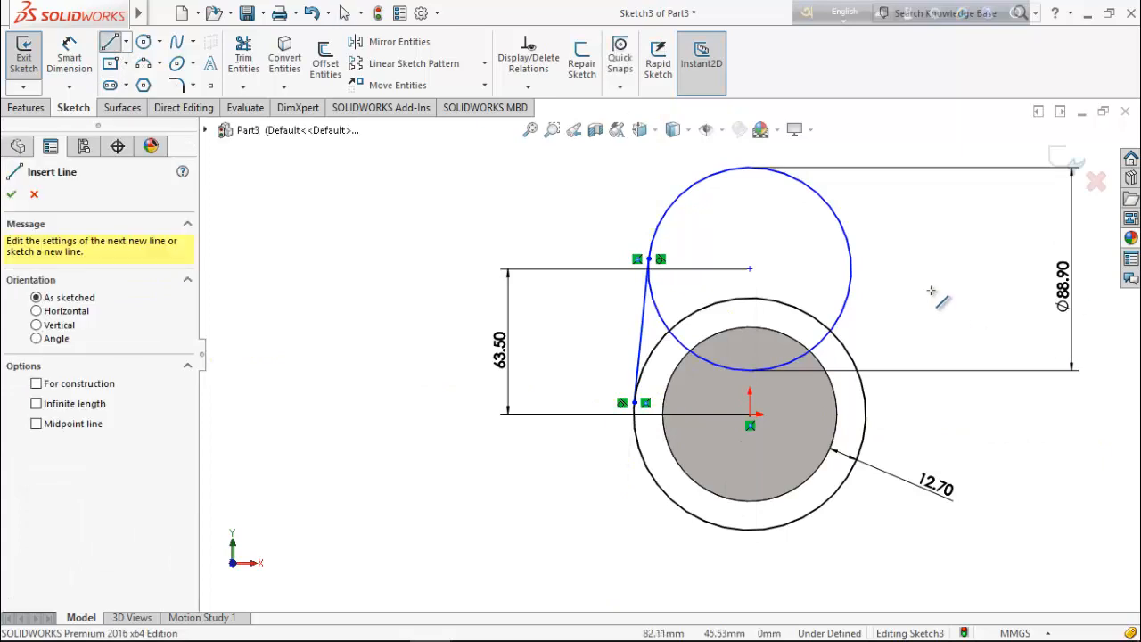
{"action": "left_click", "coordinate": [851, 267]}
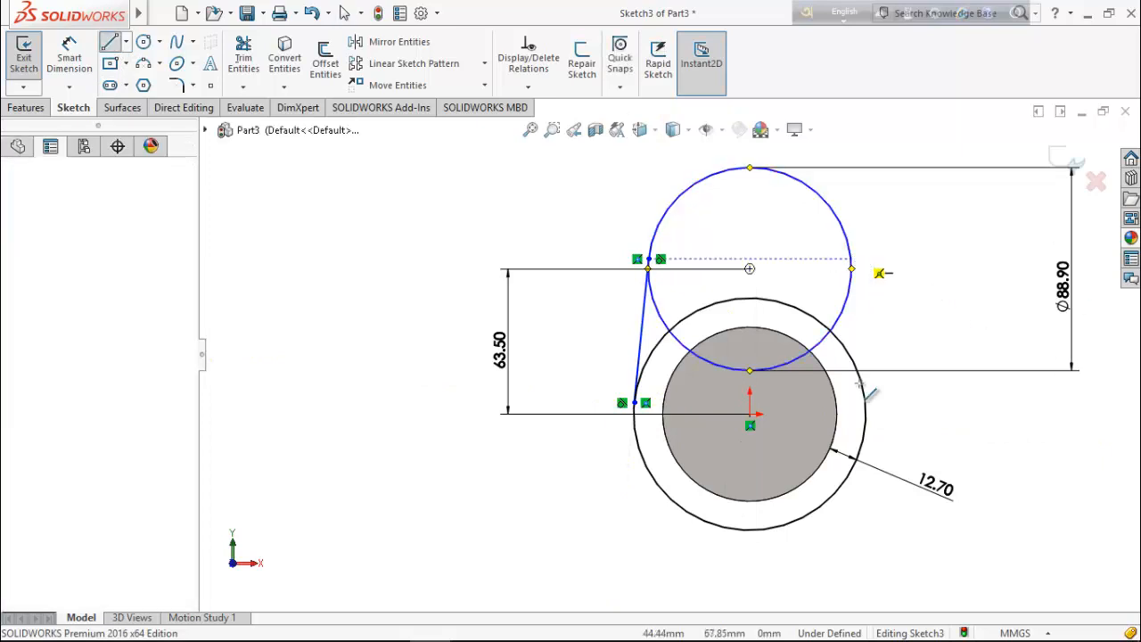
{"action": "left_click", "coordinate": [863, 431]}
{"action": "right_click", "coordinate": [921, 247]}
{"action": "left_click", "coordinate": [927, 320]}
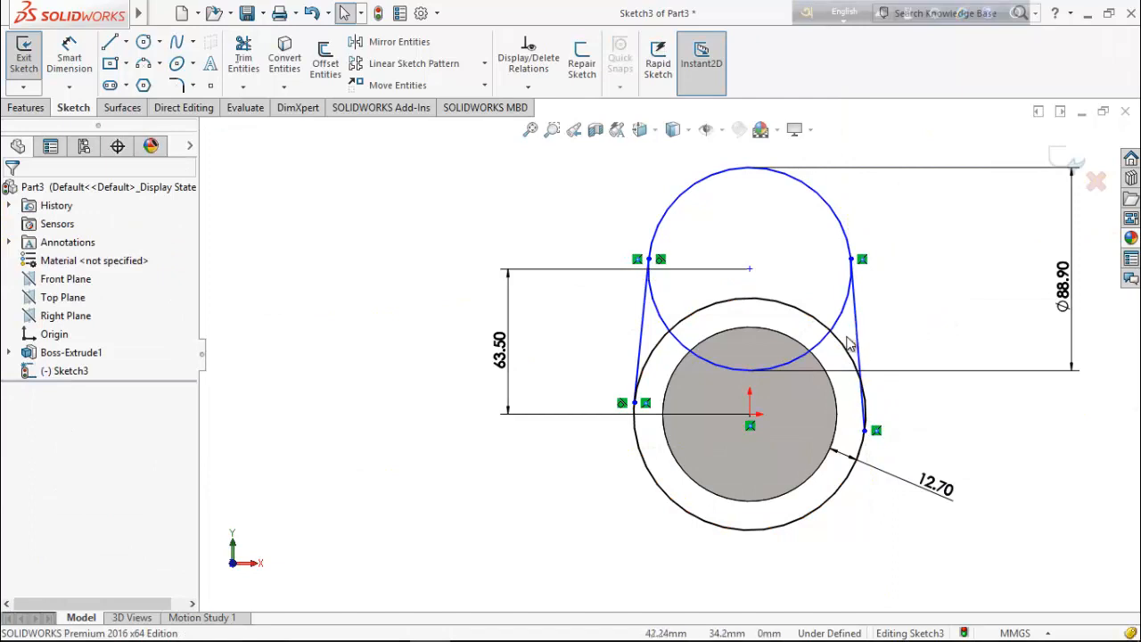
Step: Apply a tangent relation between the left line and the upper circle
{"action": "left_click", "coordinate": [642, 321]}
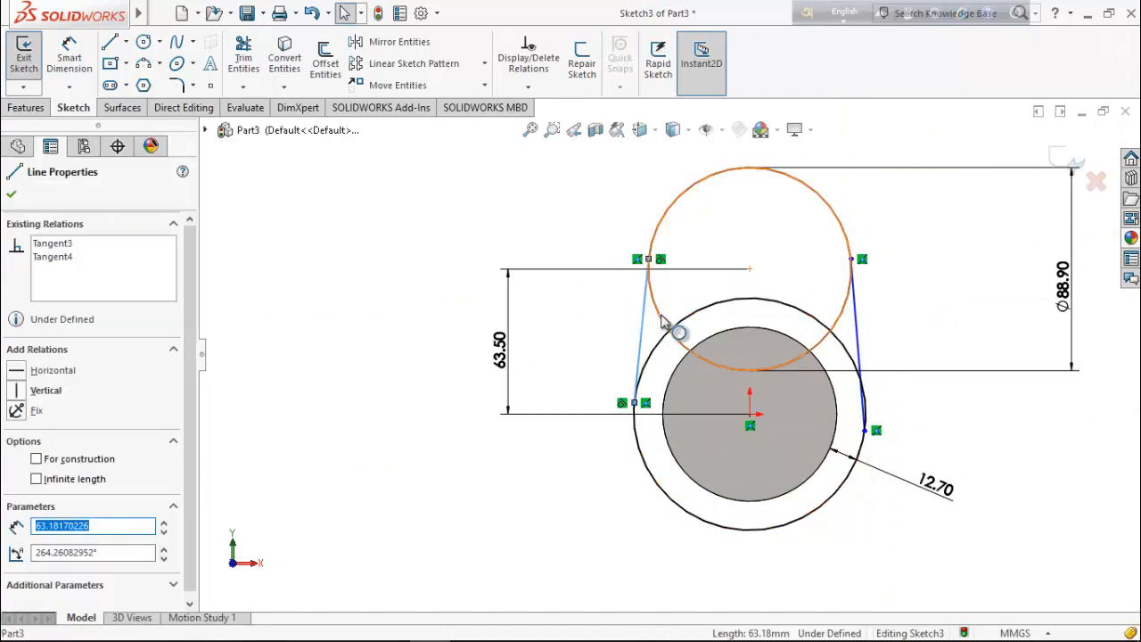
{"action": "left_click", "coordinate": [667, 327], "text": "ctrl"}
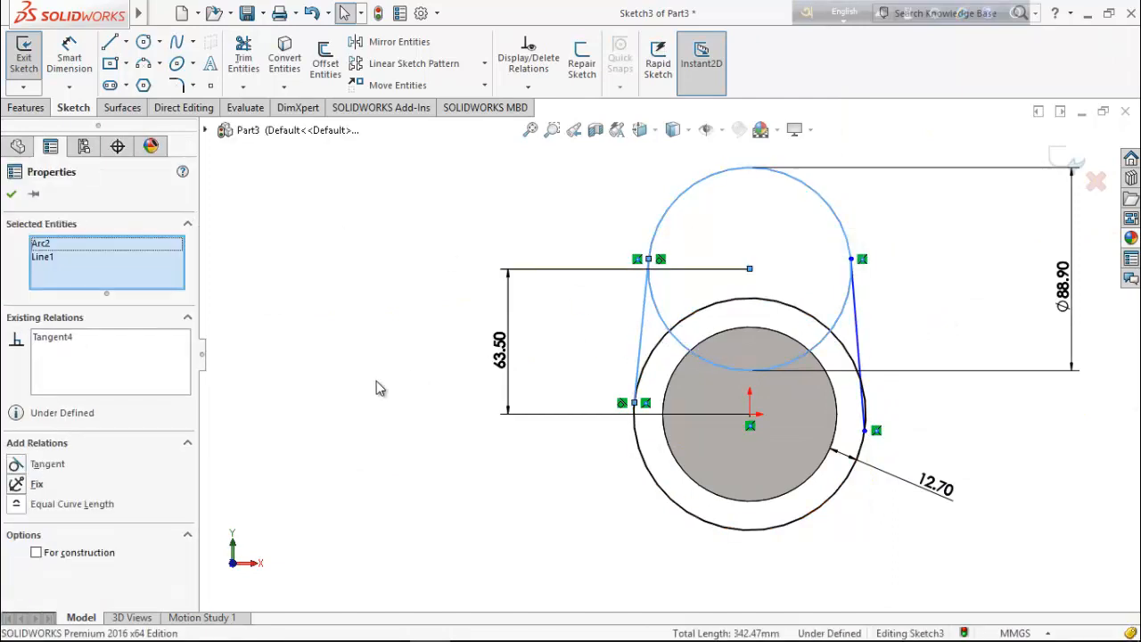
{"action": "left_click", "coordinate": [17, 465]}
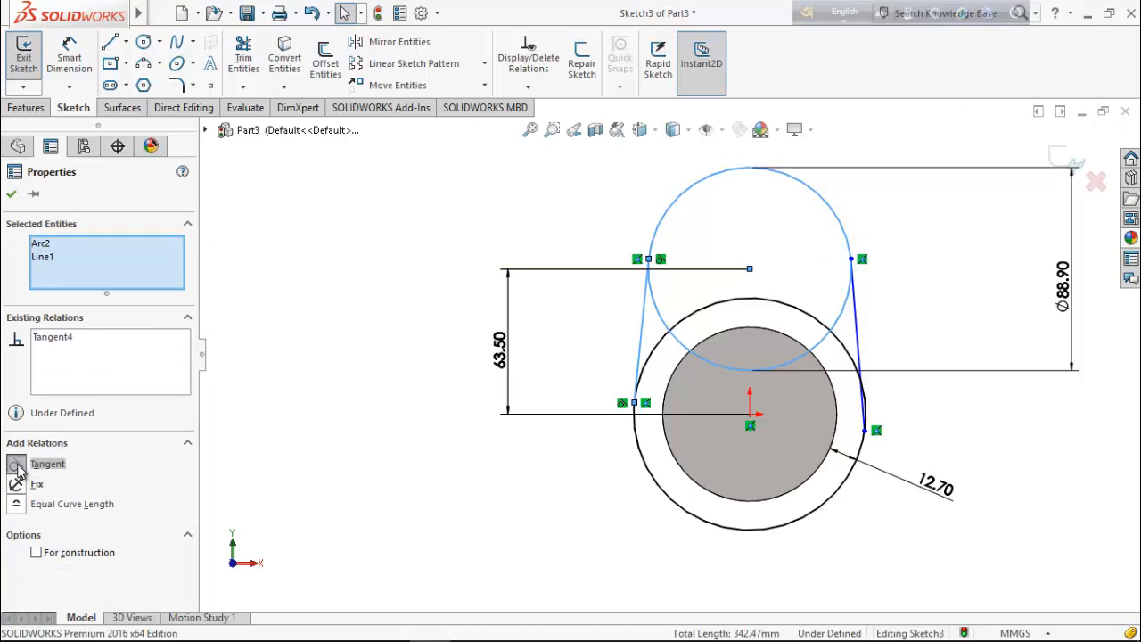
{"action": "left_click", "coordinate": [12, 195]}
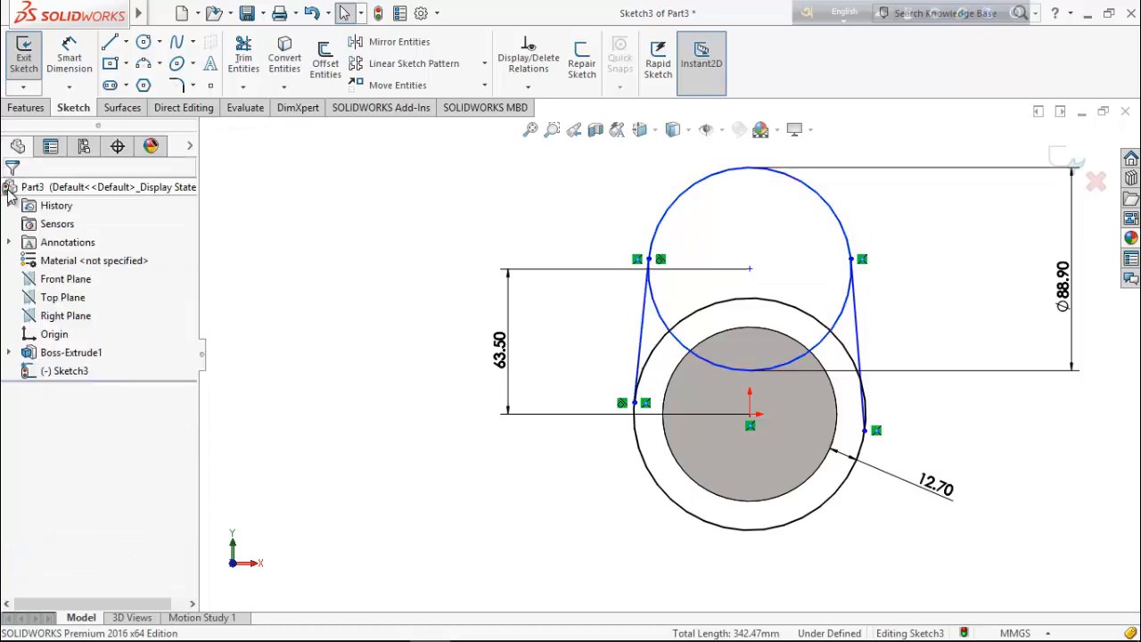
Step: Make the right line tangent to the upper circle
{"action": "left_click", "coordinate": [856, 319]}
{"action": "left_click", "coordinate": [844, 324], "text": "ctrl"}
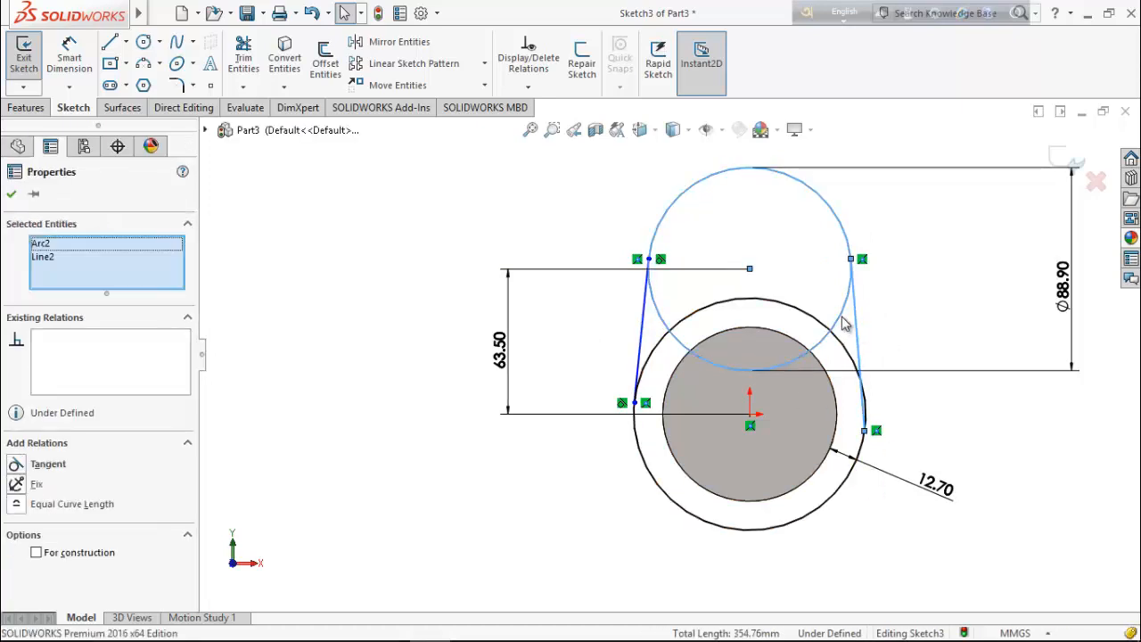
{"action": "left_click", "coordinate": [889, 257]}
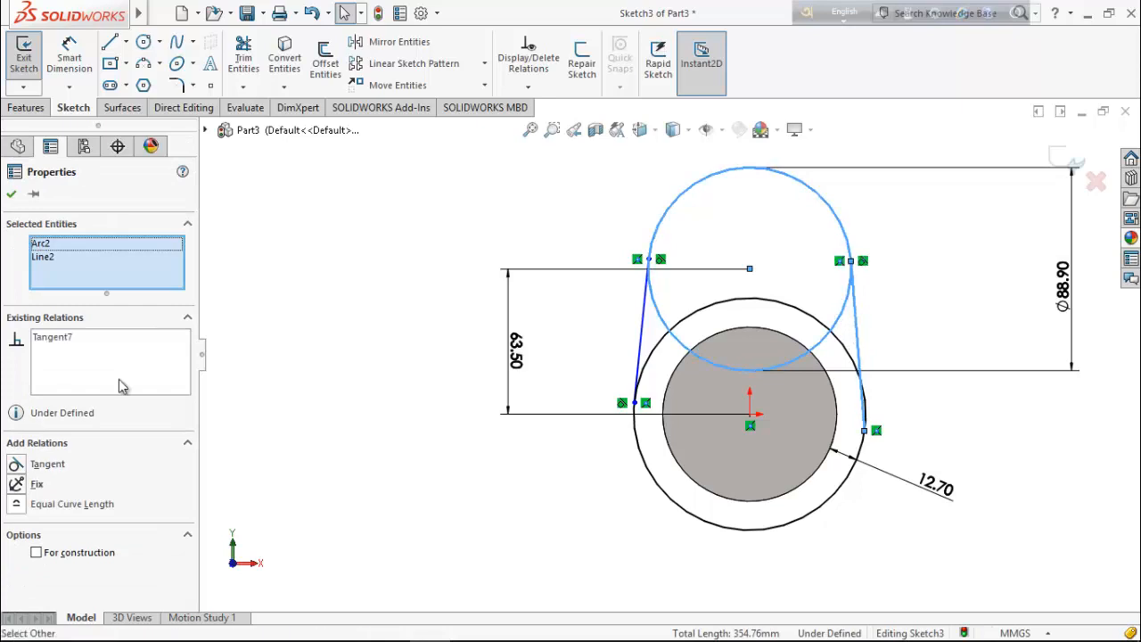
{"action": "left_click", "coordinate": [17, 465]}
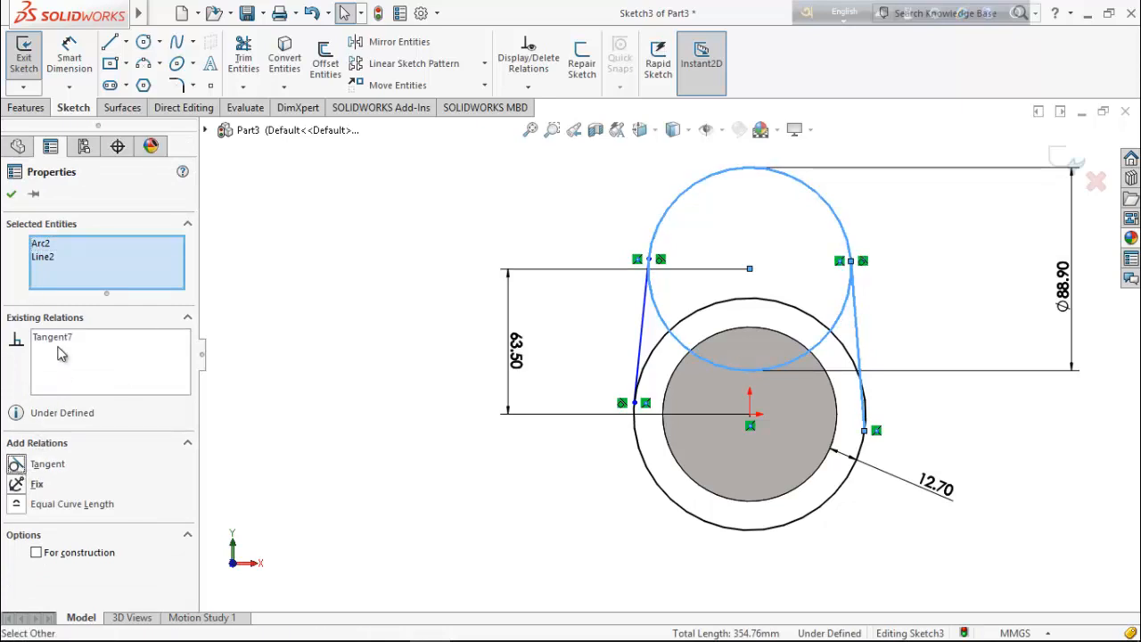
{"action": "left_click", "coordinate": [10, 193]}
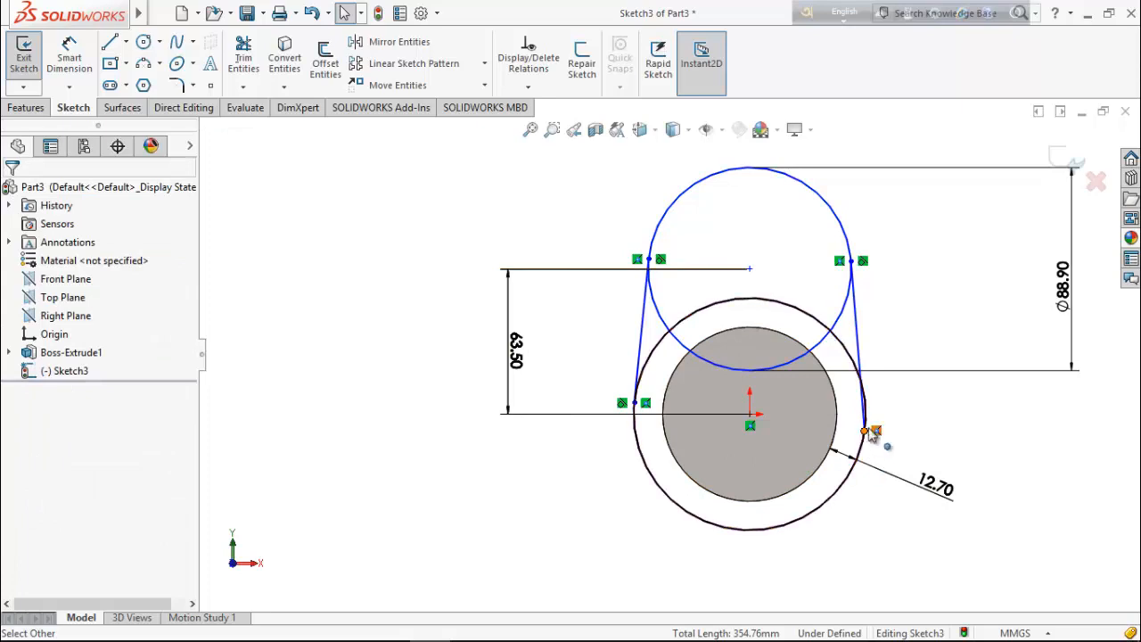
Step: Make the right line tangent to the outer lower circle
{"action": "left_click", "coordinate": [859, 359]}
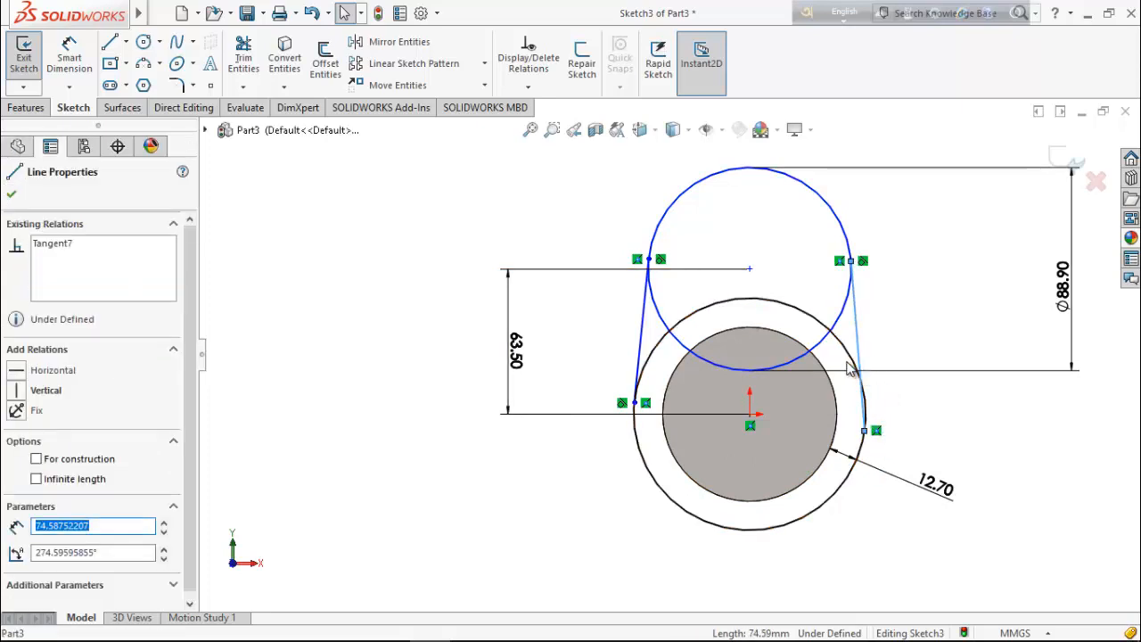
{"action": "left_click", "coordinate": [866, 374], "text": "ctrl"}
{"action": "left_click", "coordinate": [898, 293]}
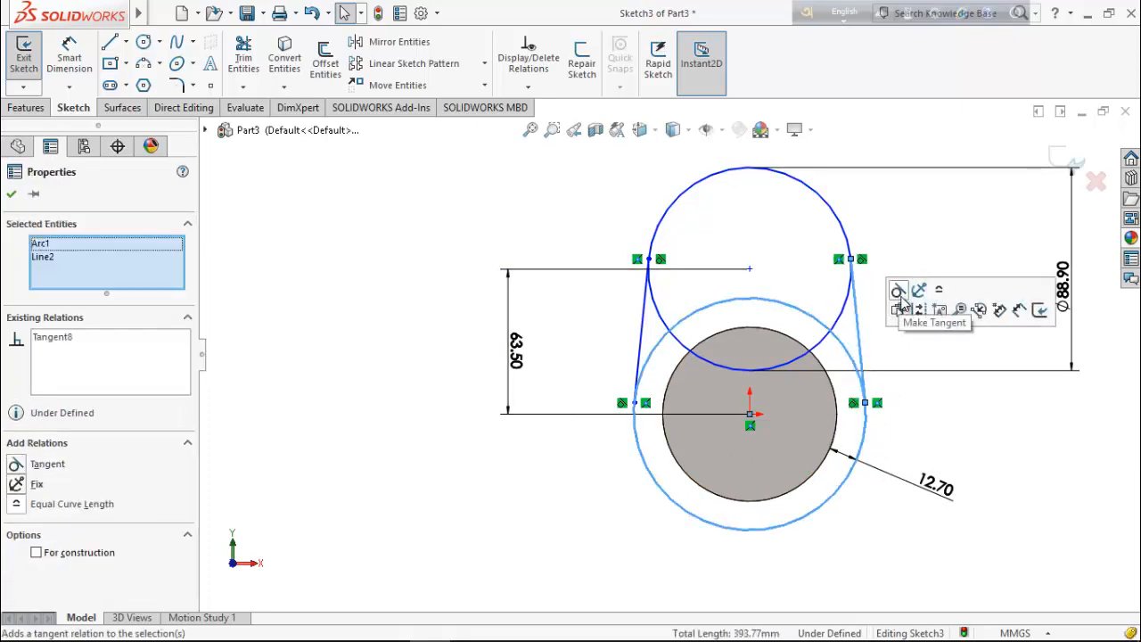
{"action": "left_click", "coordinate": [11, 193]}
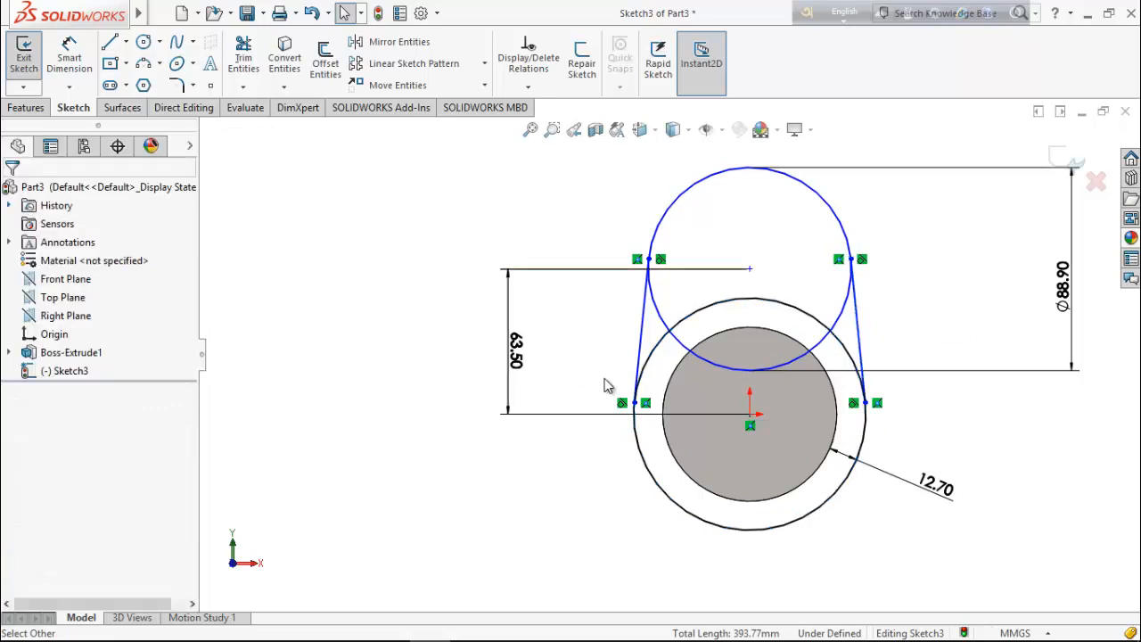
Step: Check the existing relations between the left line and the outer lower circle
{"action": "left_click", "coordinate": [640, 357]}
{"action": "left_click", "coordinate": [649, 361], "text": "ctrl"}
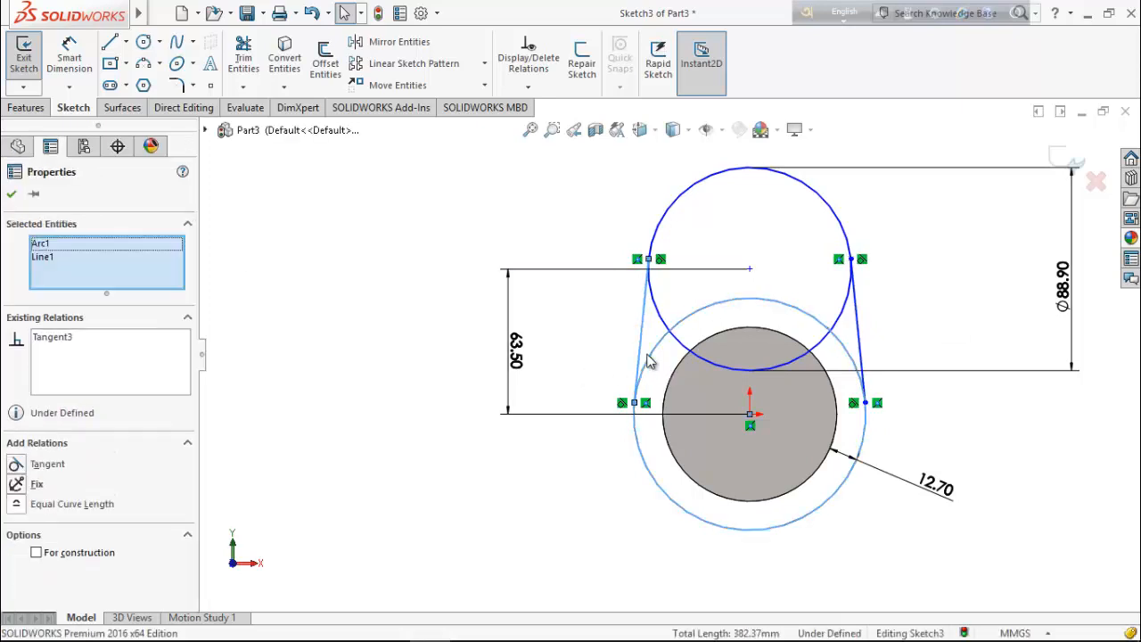
{"action": "left_click", "coordinate": [10, 194]}
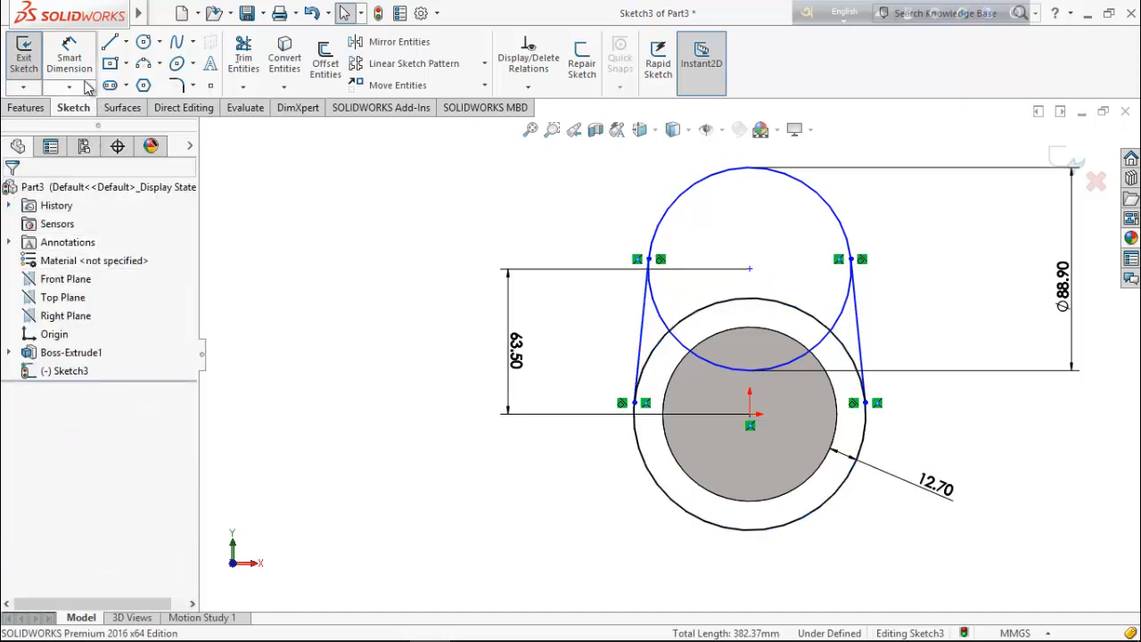
Step: Trim away the arcs of both circles that lie inside the outline, using Power trim
{"action": "left_click", "coordinate": [243, 55]}
{"action": "left_click_drag", "start_coordinate": [745, 373], "coordinate": [663, 359]}
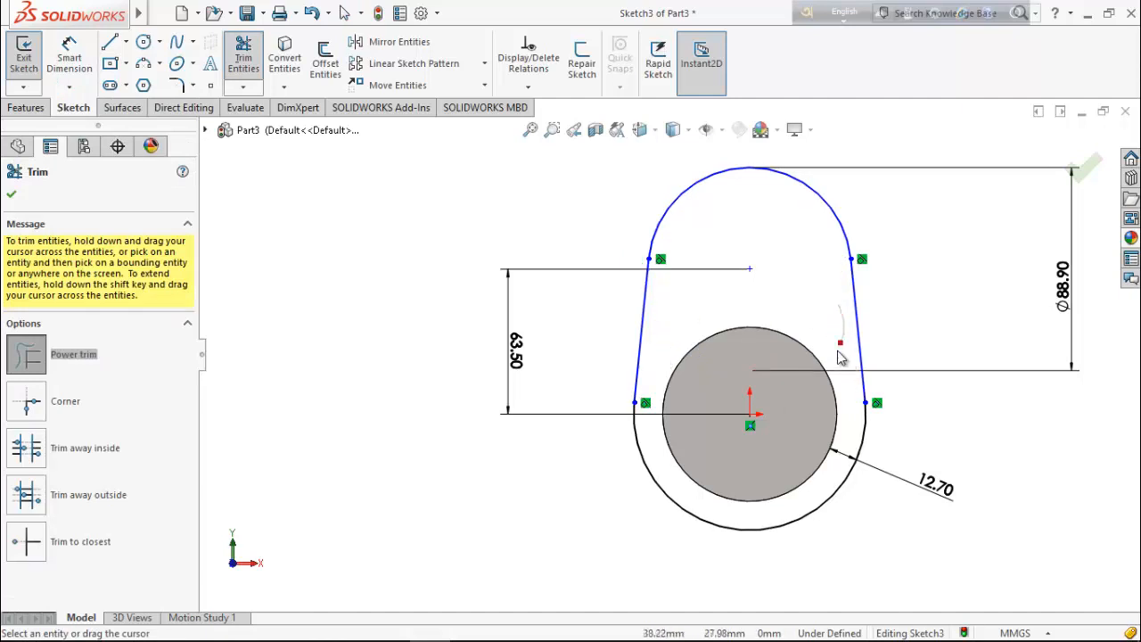
{"action": "left_click", "coordinate": [13, 195]}
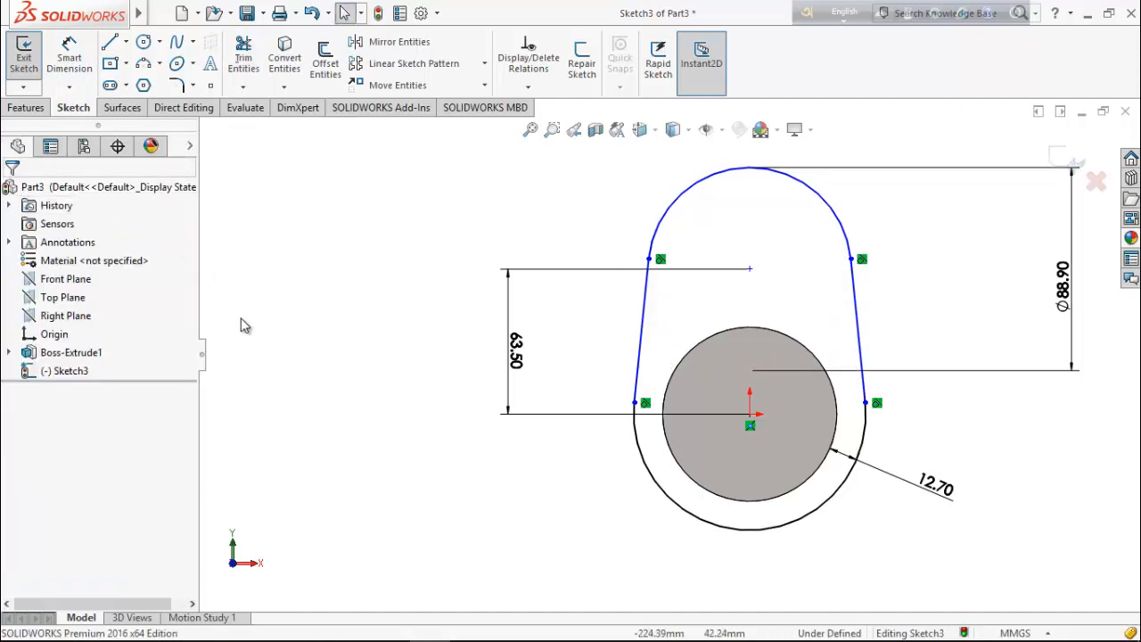
Step: Extrude the trimmed outline as a blind boss 19 mm deep, merged with the disc
{"action": "left_click", "coordinate": [25, 108]}
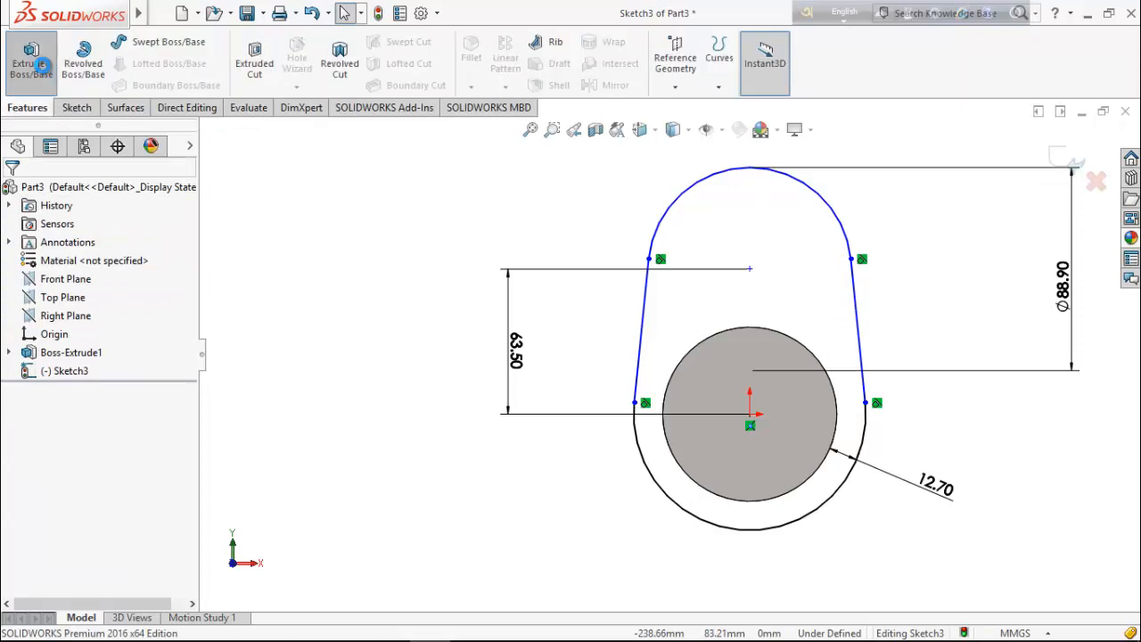
{"action": "left_click", "coordinate": [31, 57]}
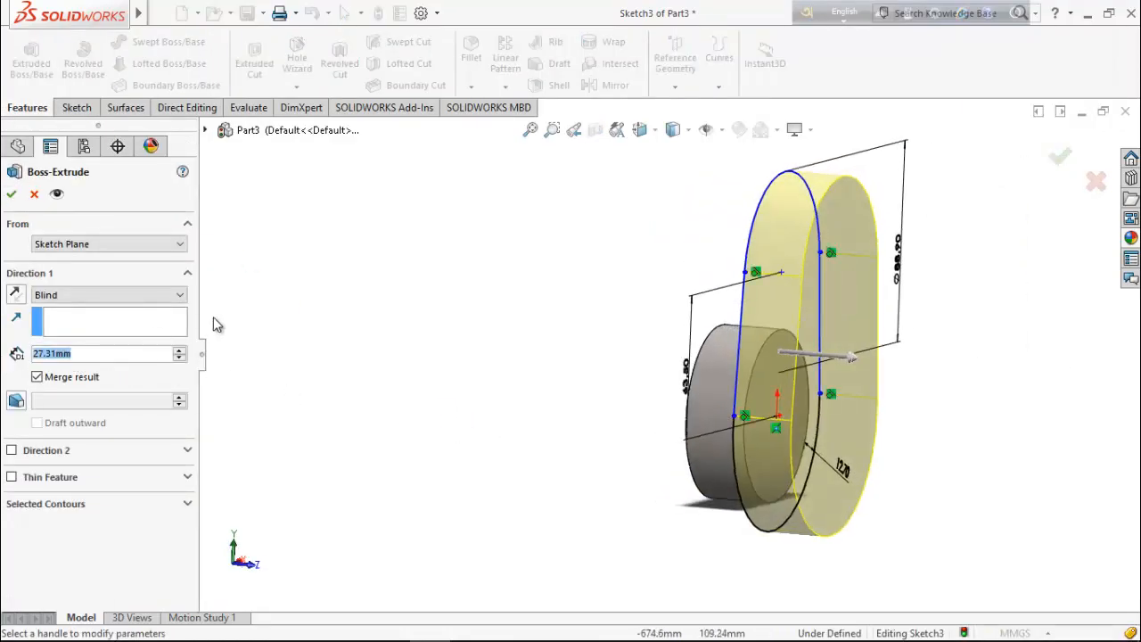
{"action": "type", "text": "19"}
{"action": "key", "text": "Return"}
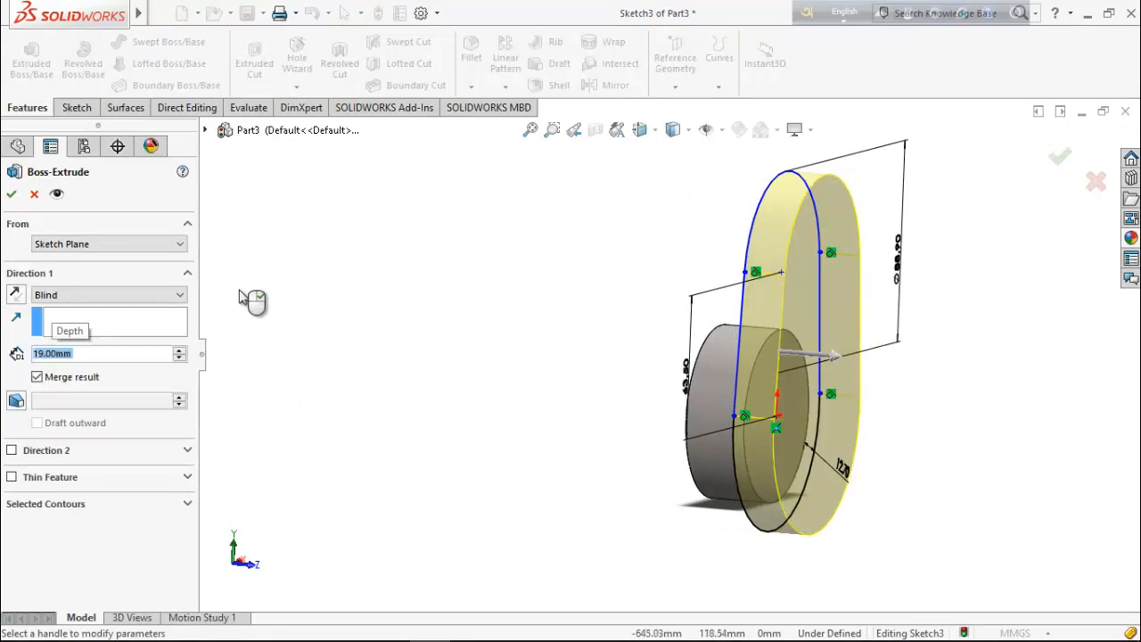
{"action": "left_click", "coordinate": [11, 195]}
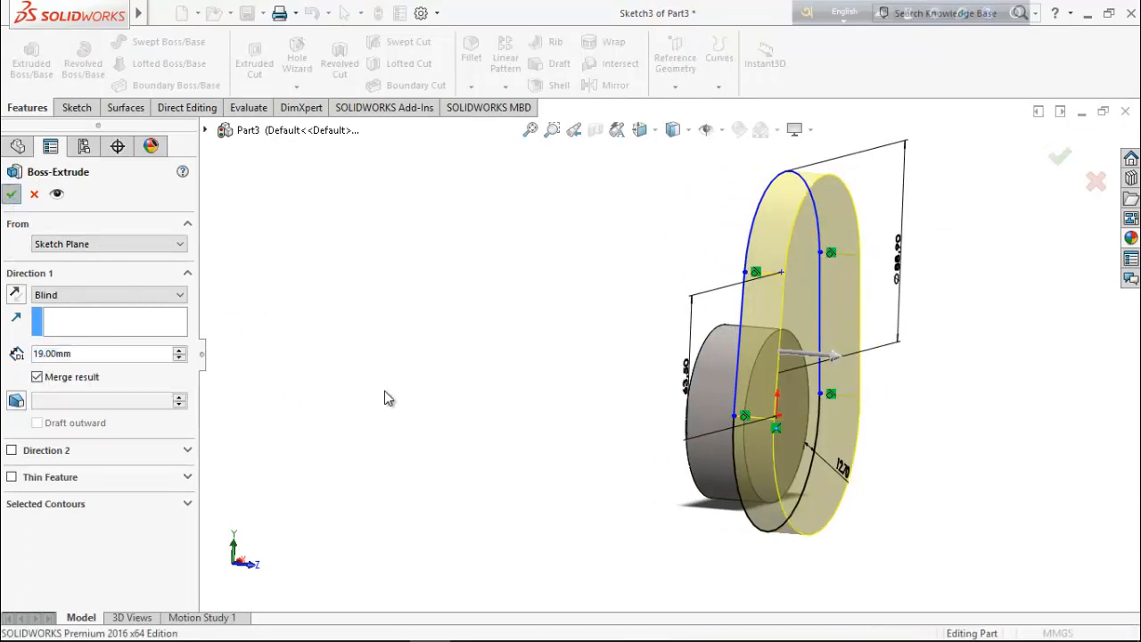
Step: Start a sketch on the new plate's front face and draw a circle about 62 mm in diameter, centred on the upper arc's centre
{"action": "middle_click_drag", "start_coordinate": [910, 387], "coordinate": [834, 339]}
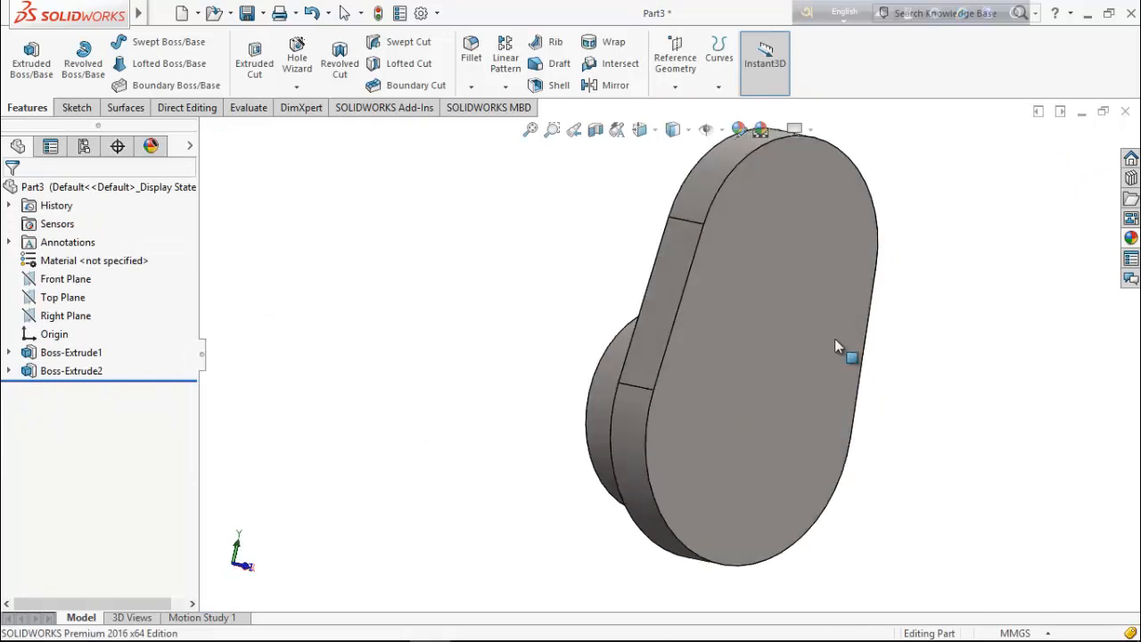
{"action": "left_click", "coordinate": [801, 235]}
{"action": "right_click", "coordinate": [802, 235]}
{"action": "left_click", "coordinate": [902, 164]}
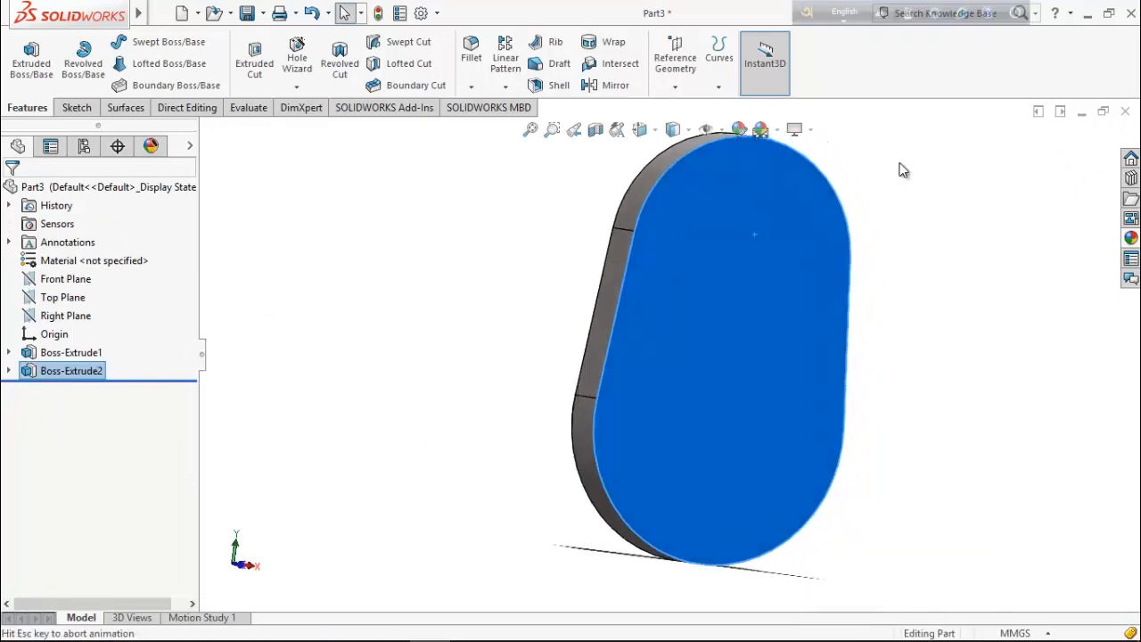
{"action": "left_click", "coordinate": [75, 107]}
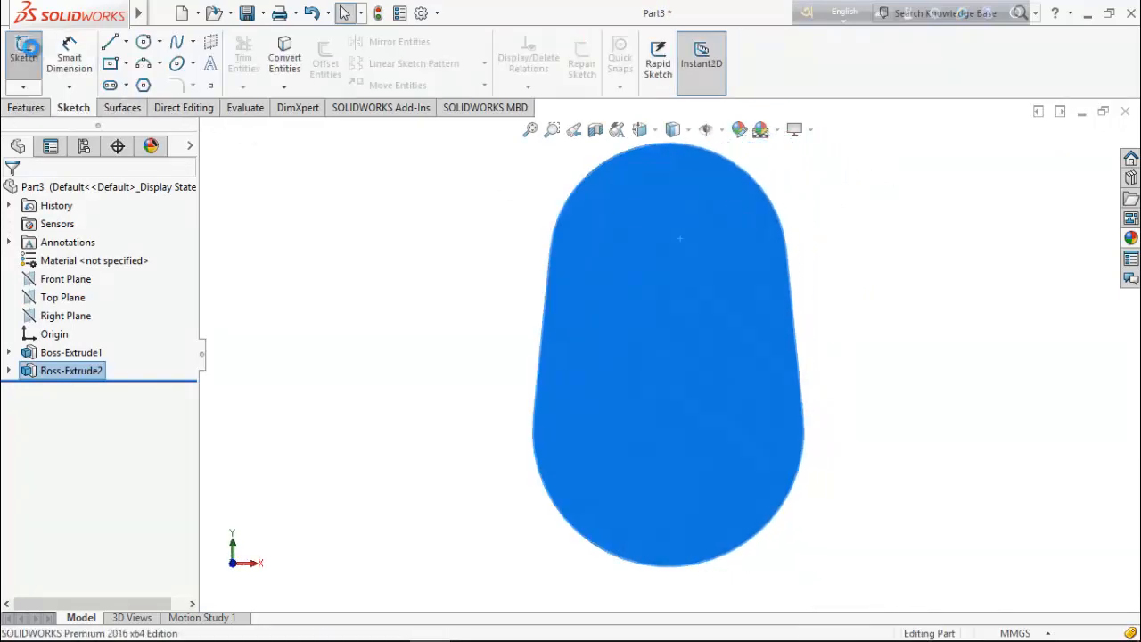
{"action": "left_click", "coordinate": [24, 49]}
{"action": "left_click", "coordinate": [143, 42]}
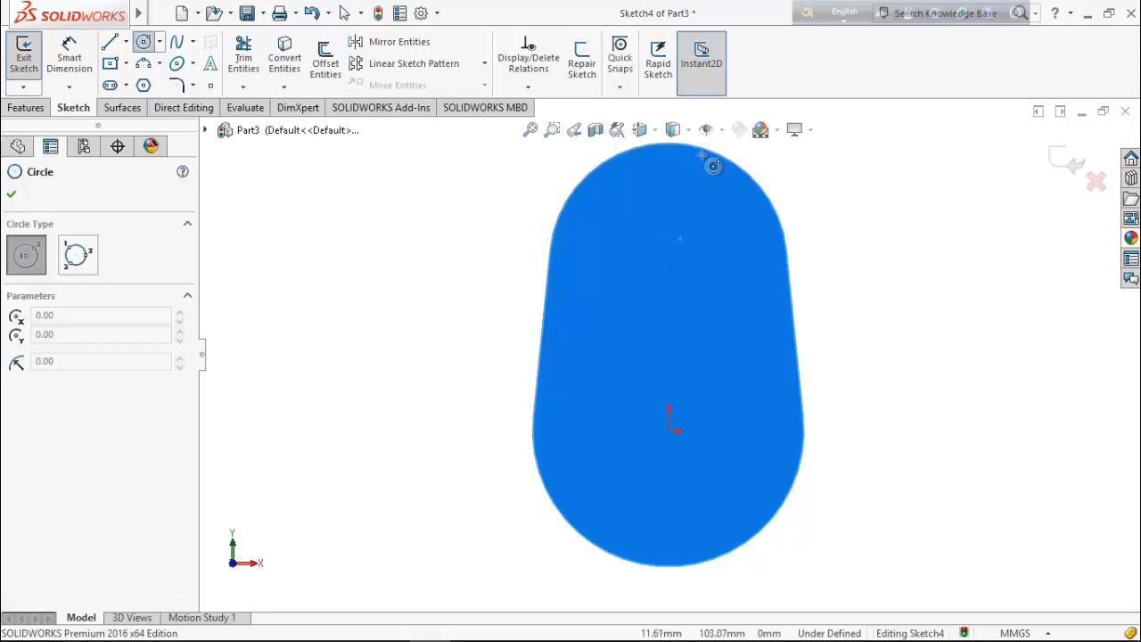
{"action": "left_click", "coordinate": [668, 262]}
{"action": "left_click", "coordinate": [628, 335]}
{"action": "key", "text": "Escape"}
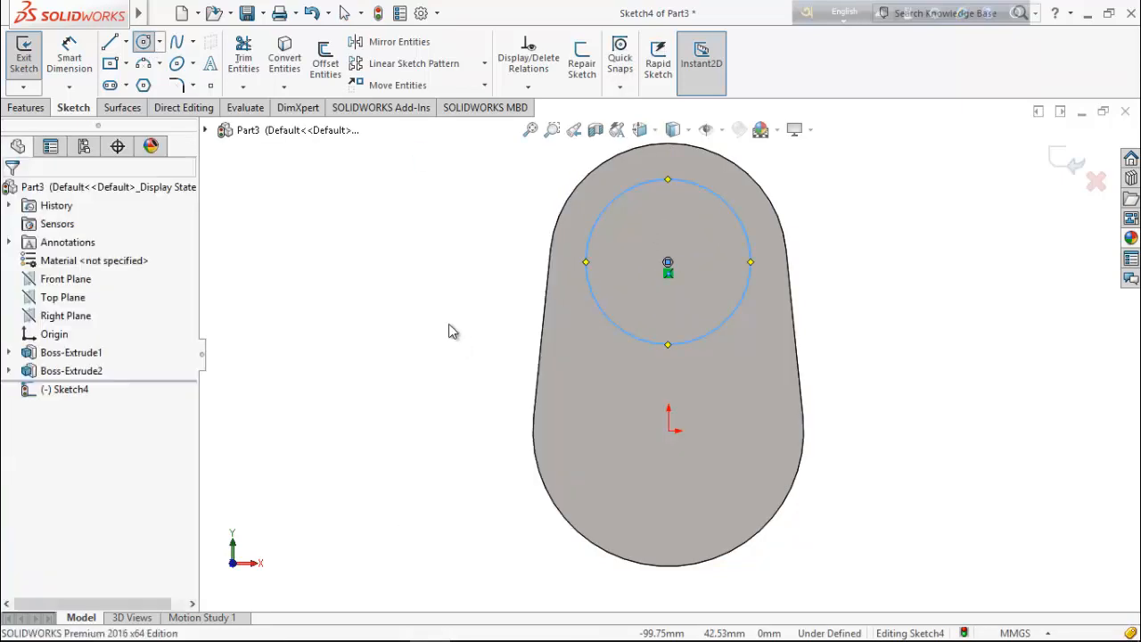
Step: Dimension the new circle's diameter to 63 mm
{"action": "left_click", "coordinate": [70, 55]}
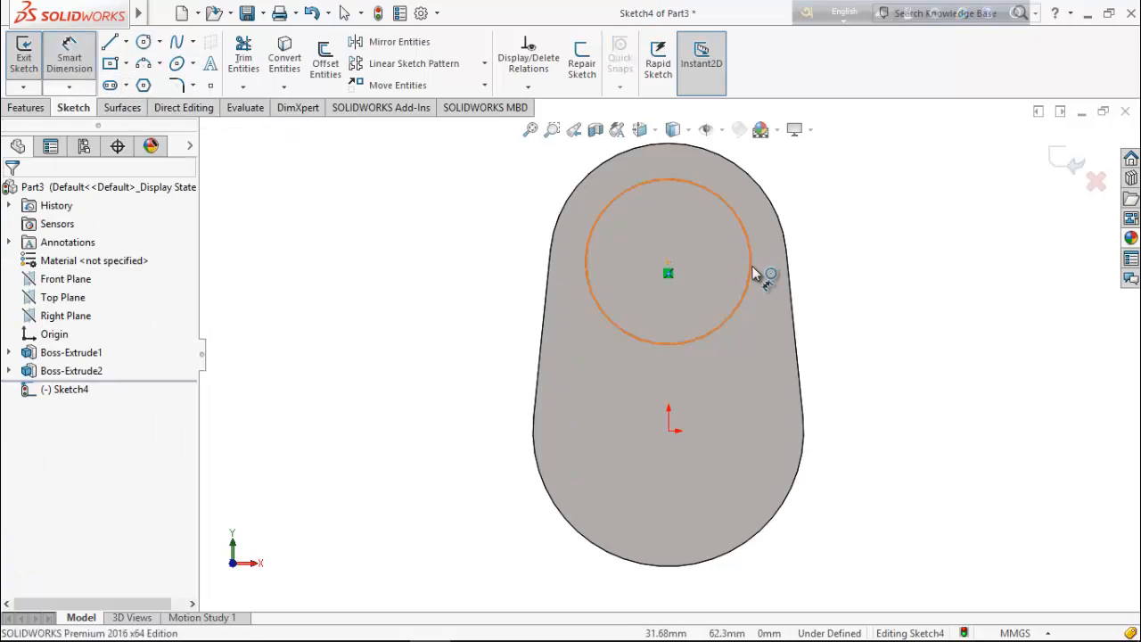
{"action": "left_click", "coordinate": [753, 274]}
{"action": "left_click", "coordinate": [951, 293]}
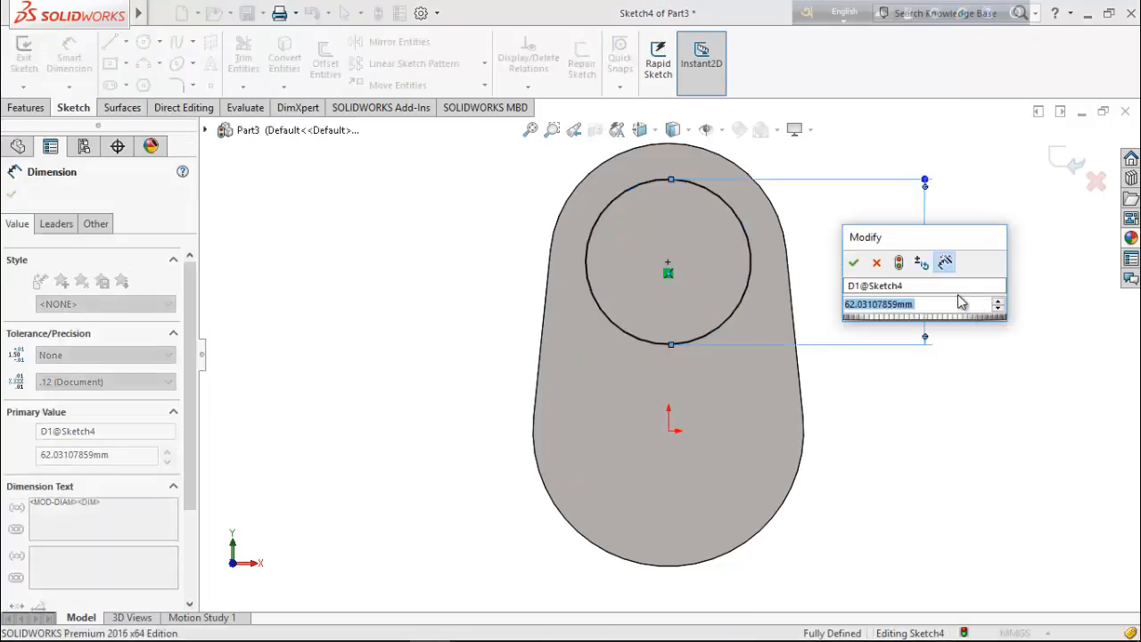
{"action": "type", "text": "63"}
{"action": "key", "text": "Return"}
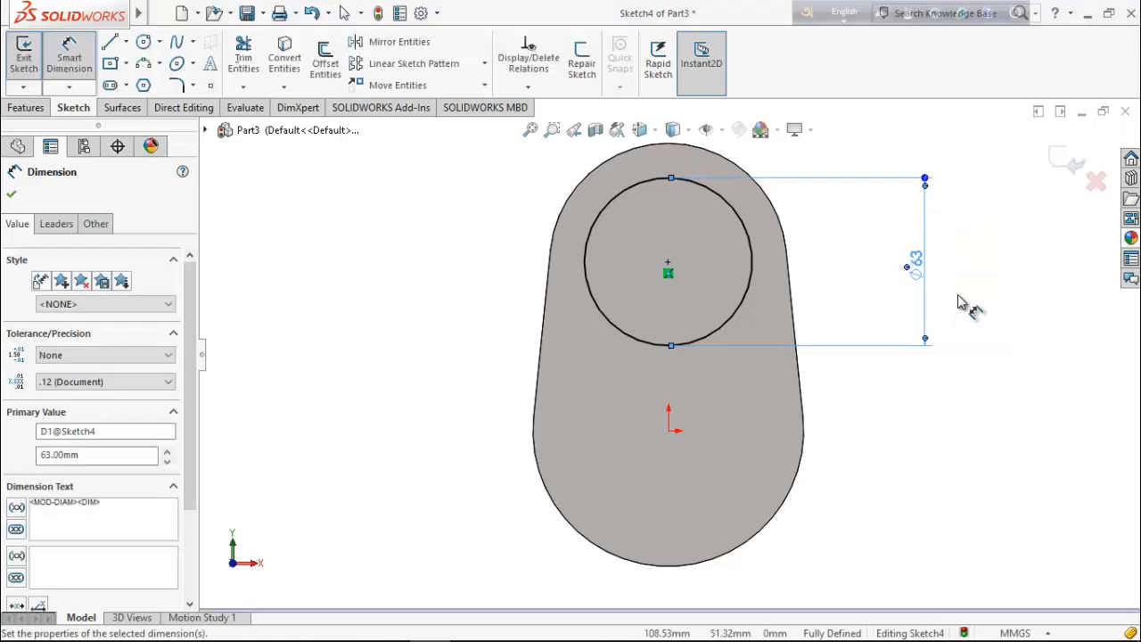
{"action": "left_click", "coordinate": [12, 195]}
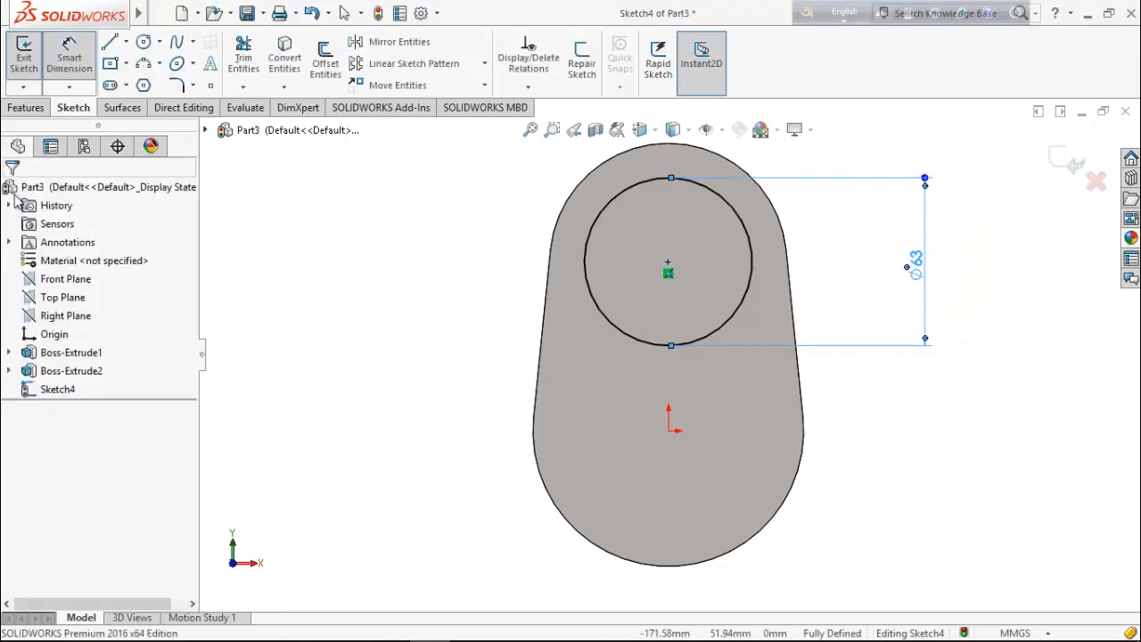
Step: Extrude the 63 mm circle as a blind boss 26.67 mm deep, merged with the plate
{"action": "left_click", "coordinate": [25, 106]}
{"action": "left_click", "coordinate": [31, 58]}
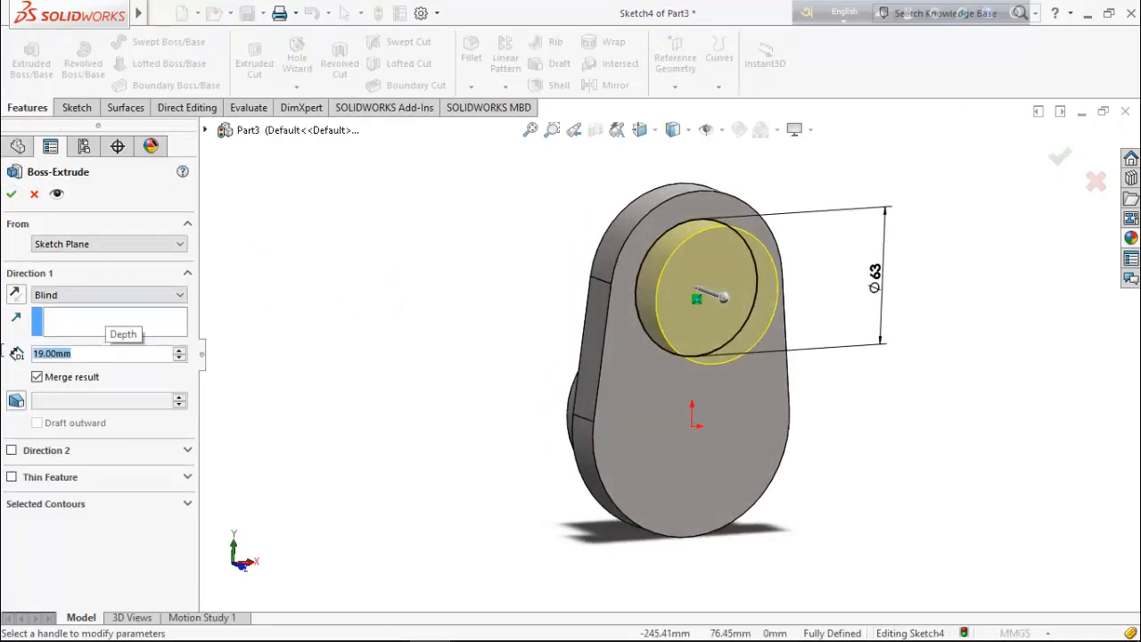
{"action": "type", "text": "26"}
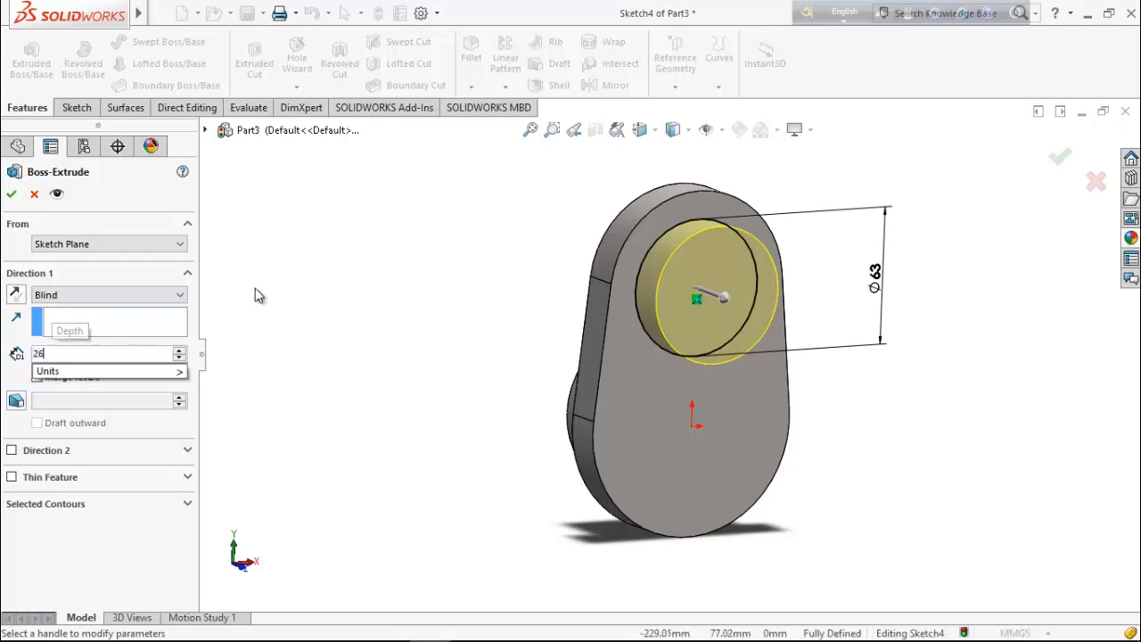
{"action": "type", "text": ".67"}
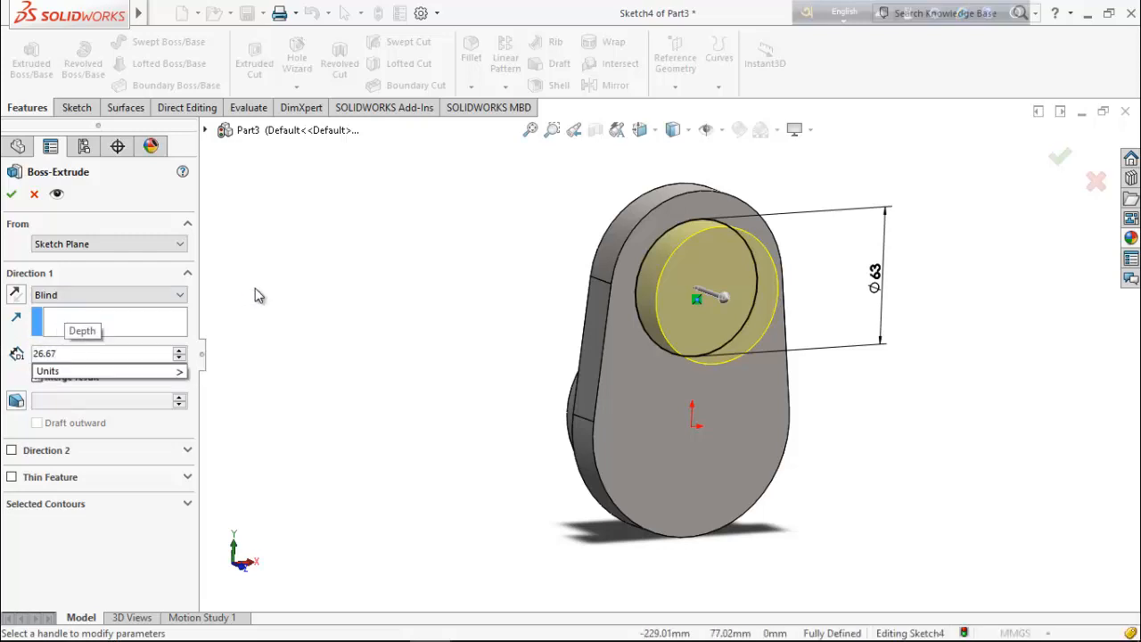
{"action": "key", "text": "Return"}
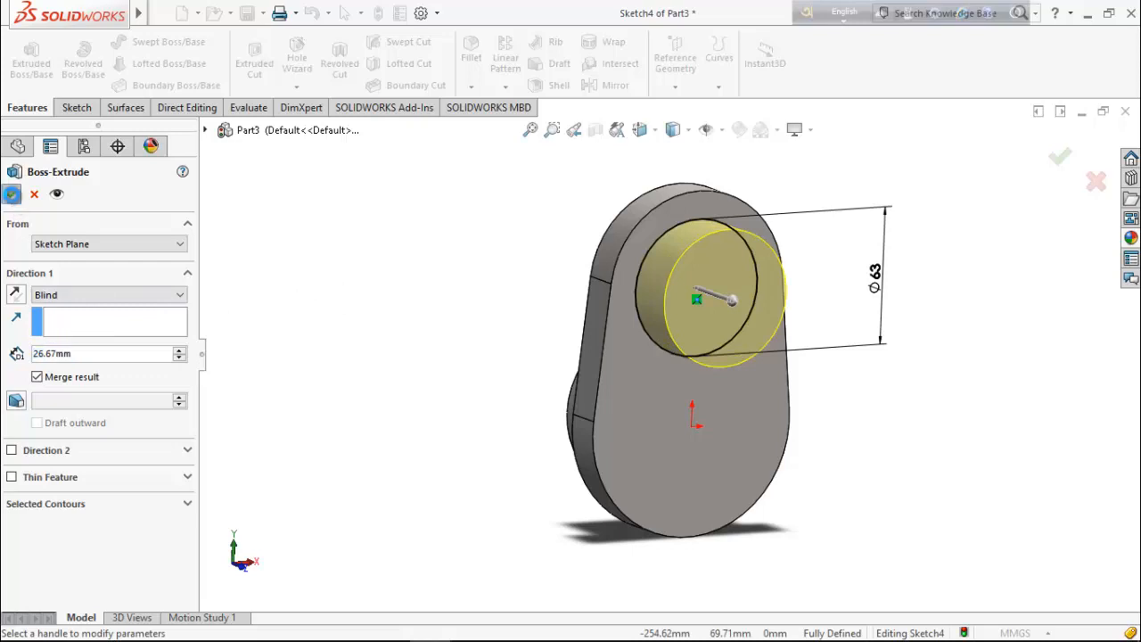
{"action": "left_click", "coordinate": [11, 193]}
Step: Start a sketch on the Right Plane and draw a three-point arc of about 112 mm radius from the plate's lower edge midpoint to the front face's lower tangent edge
{"action": "middle_click_drag", "start_coordinate": [519, 413], "coordinate": [535, 365]}
{"action": "right_click", "coordinate": [93, 316]}
{"action": "left_click", "coordinate": [133, 294]}
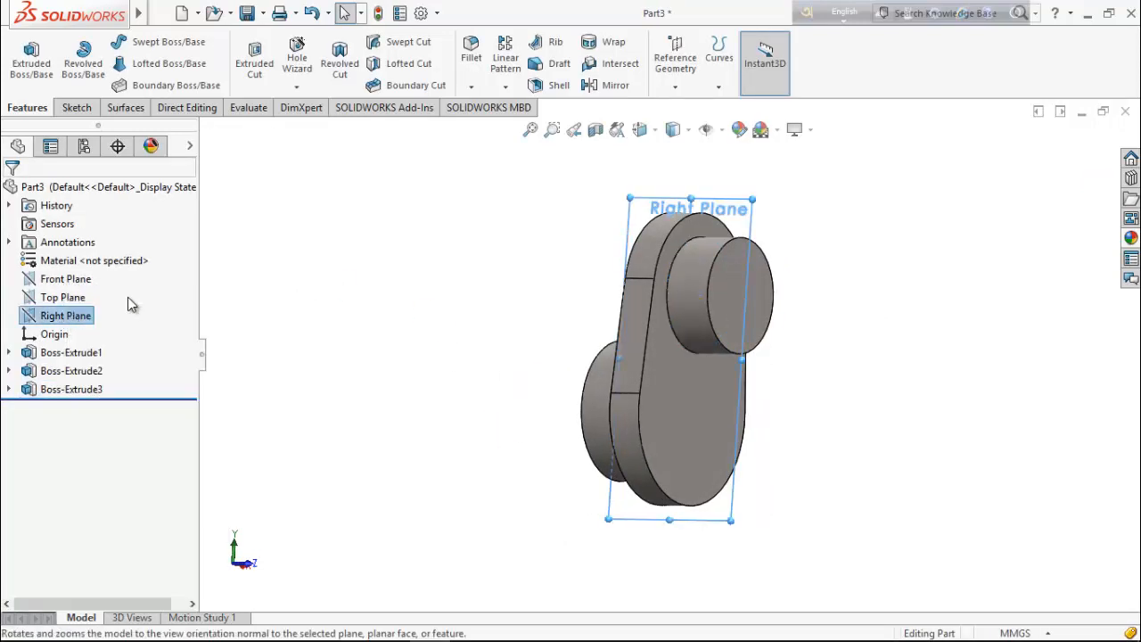
{"action": "right_click", "coordinate": [90, 315]}
{"action": "left_click", "coordinate": [80, 292]}
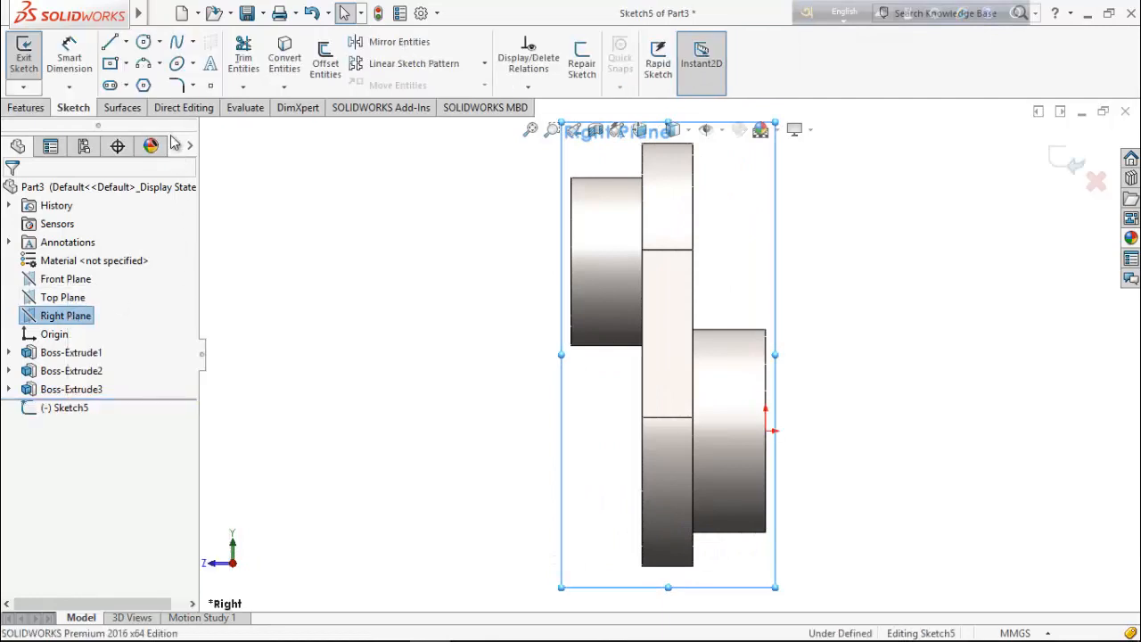
{"action": "left_click", "coordinate": [159, 63]}
{"action": "left_click", "coordinate": [167, 125]}
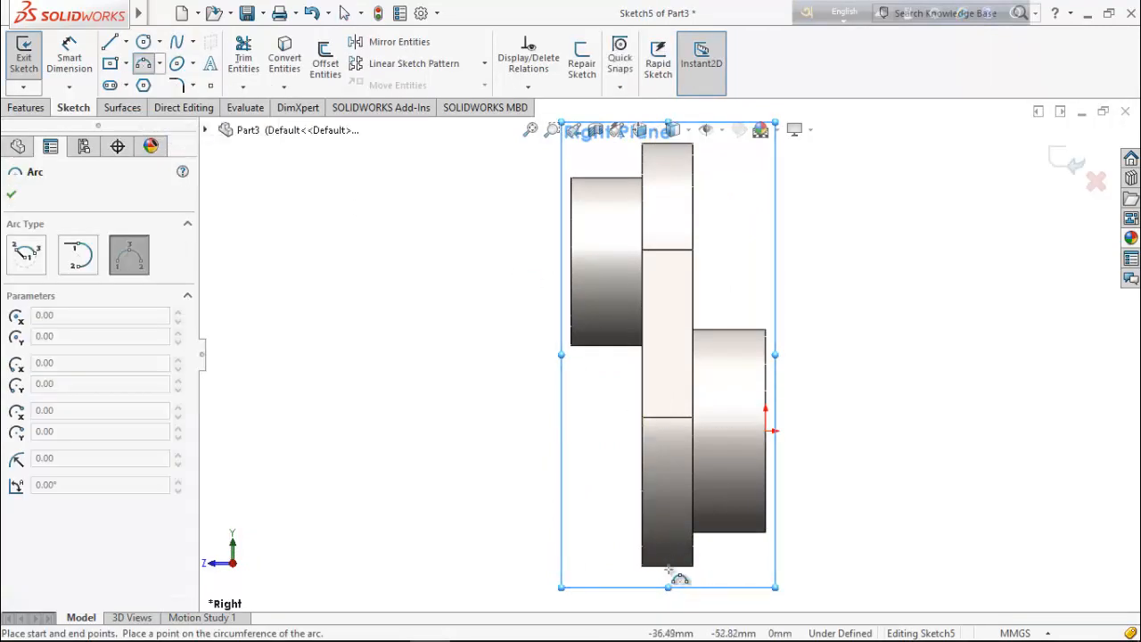
{"action": "left_click", "coordinate": [641, 565]}
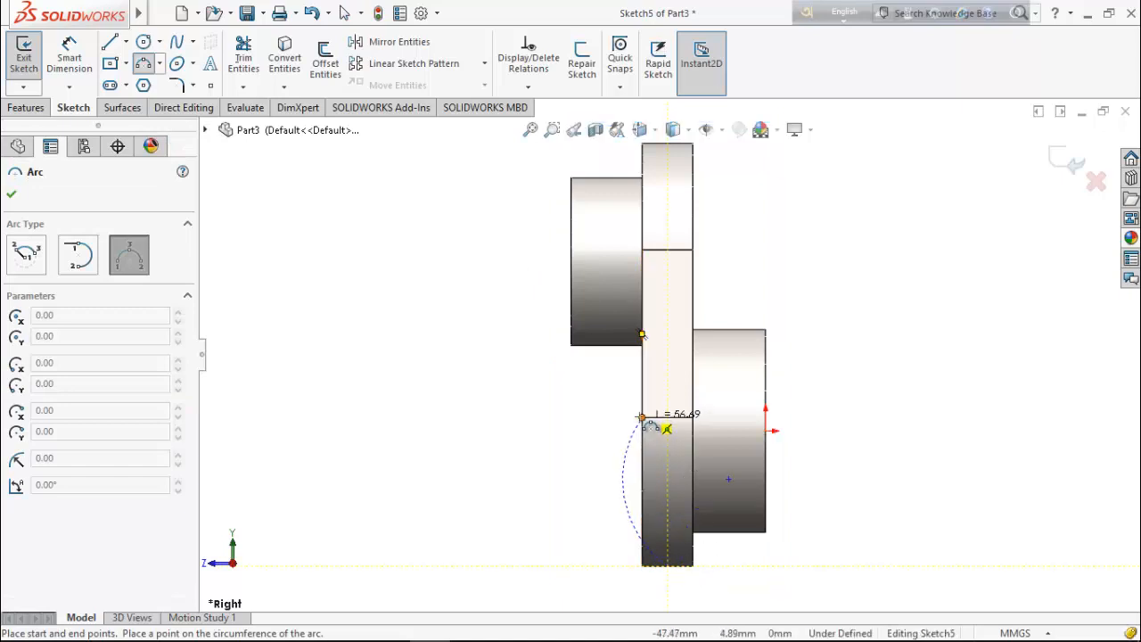
{"action": "left_click", "coordinate": [642, 416]}
{"action": "left_click", "coordinate": [655, 505]}
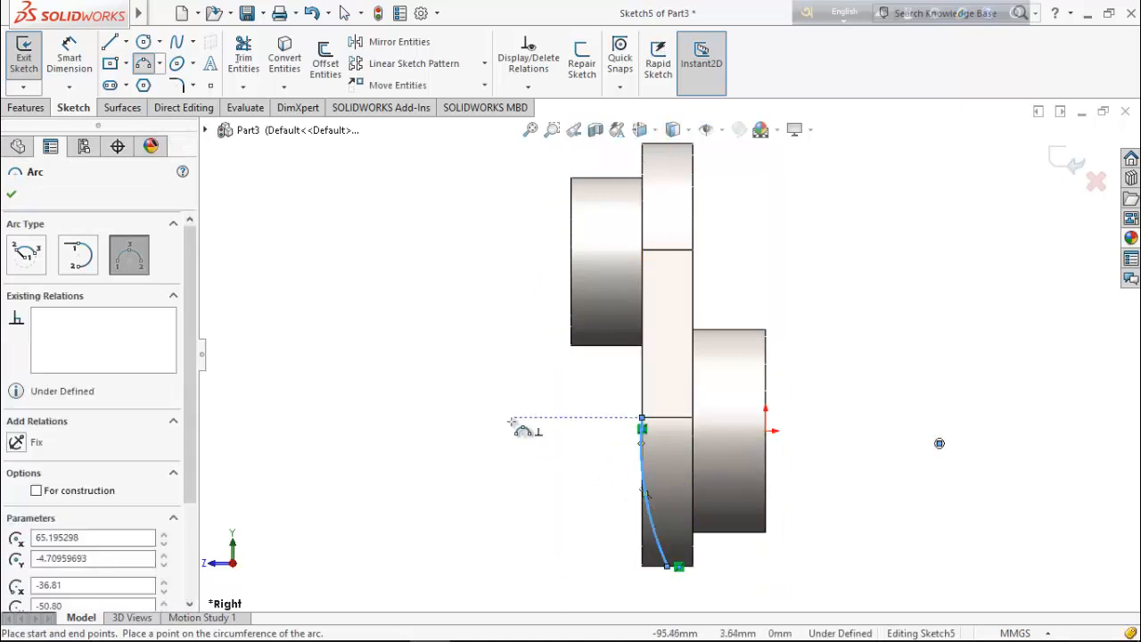
{"action": "right_click", "coordinate": [522, 429]}
{"action": "left_click", "coordinate": [559, 438]}
Step: Dimension the arc's radius to 169 mm
{"action": "left_click", "coordinate": [69, 55]}
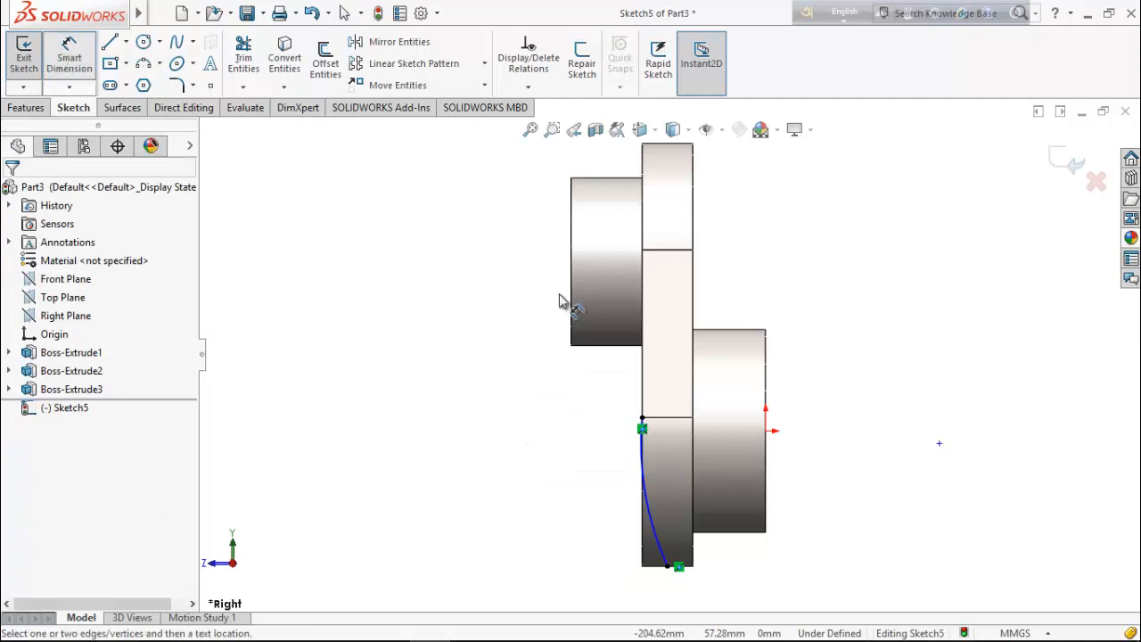
{"action": "left_click", "coordinate": [651, 532]}
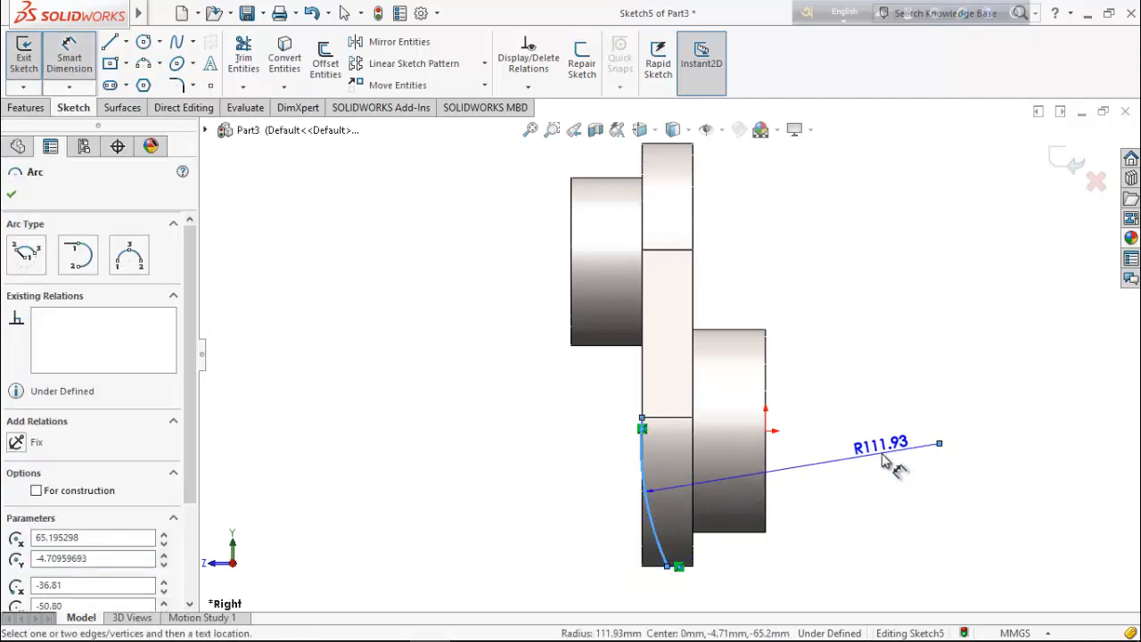
{"action": "left_click", "coordinate": [891, 499]}
{"action": "type", "text": "169"}
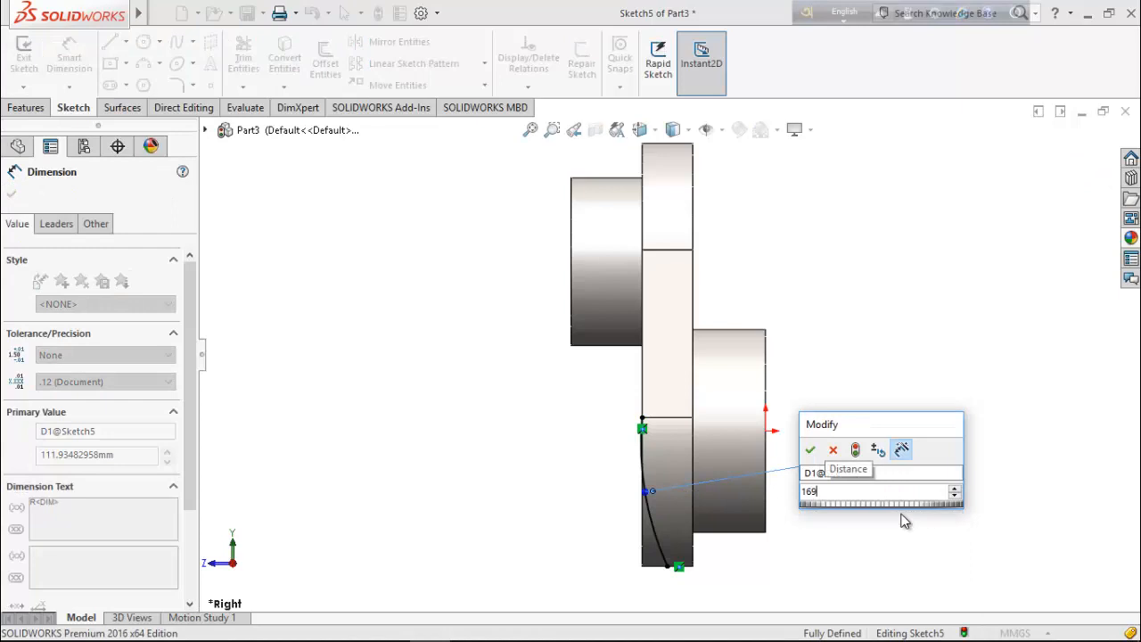
{"action": "key", "text": "Return"}
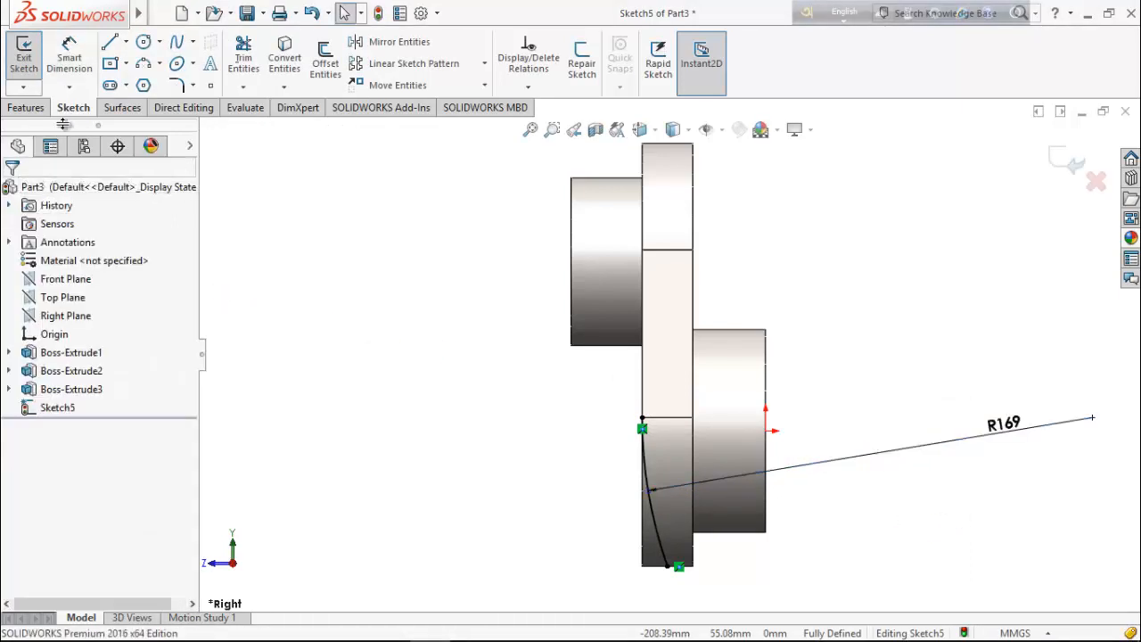
Step: Close the arc with three lines: about 33 mm horizontally forward from its upper end, vertically down, and back horizontally to its lower end
{"action": "left_click", "coordinate": [110, 42]}
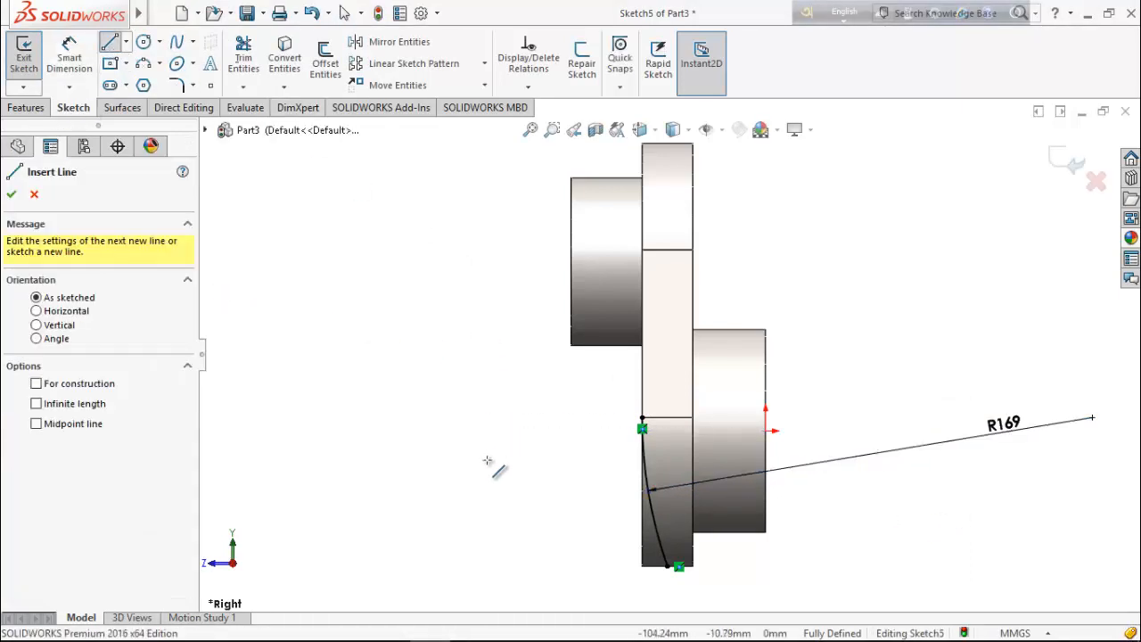
{"action": "left_click", "coordinate": [642, 417]}
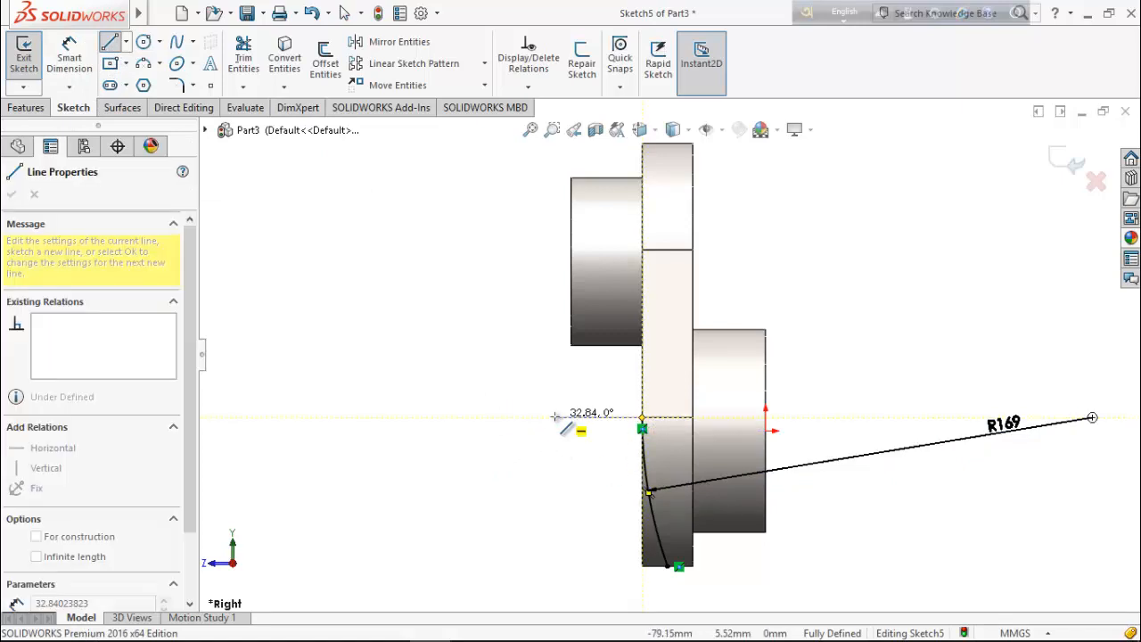
{"action": "left_click", "coordinate": [554, 417]}
{"action": "left_click", "coordinate": [554, 566]}
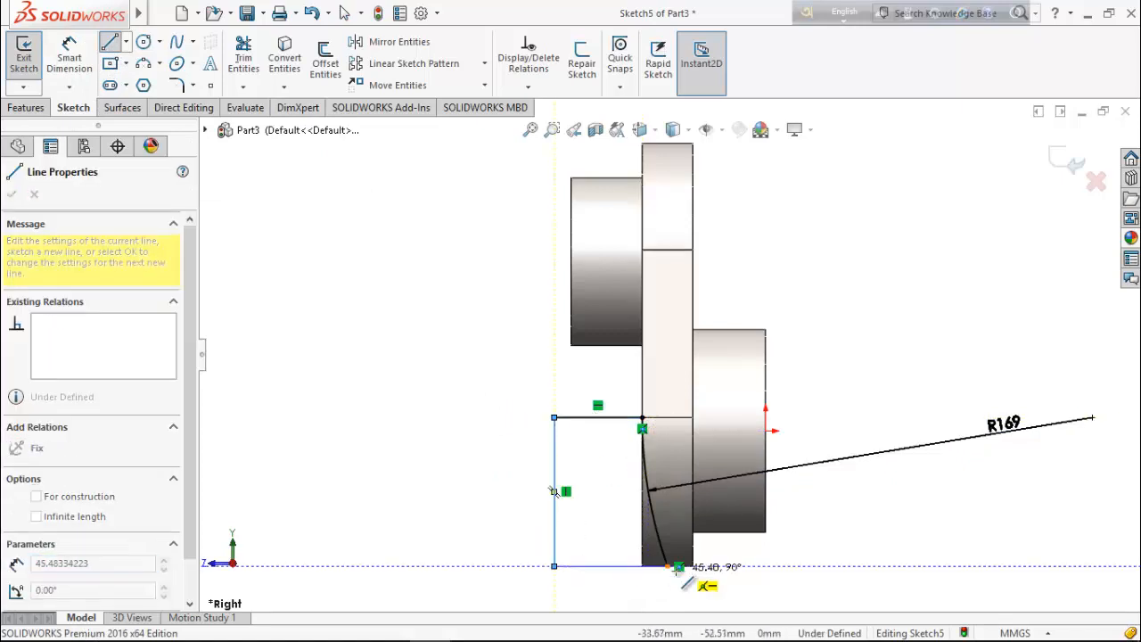
{"action": "left_click", "coordinate": [671, 566]}
{"action": "right_click", "coordinate": [409, 446]}
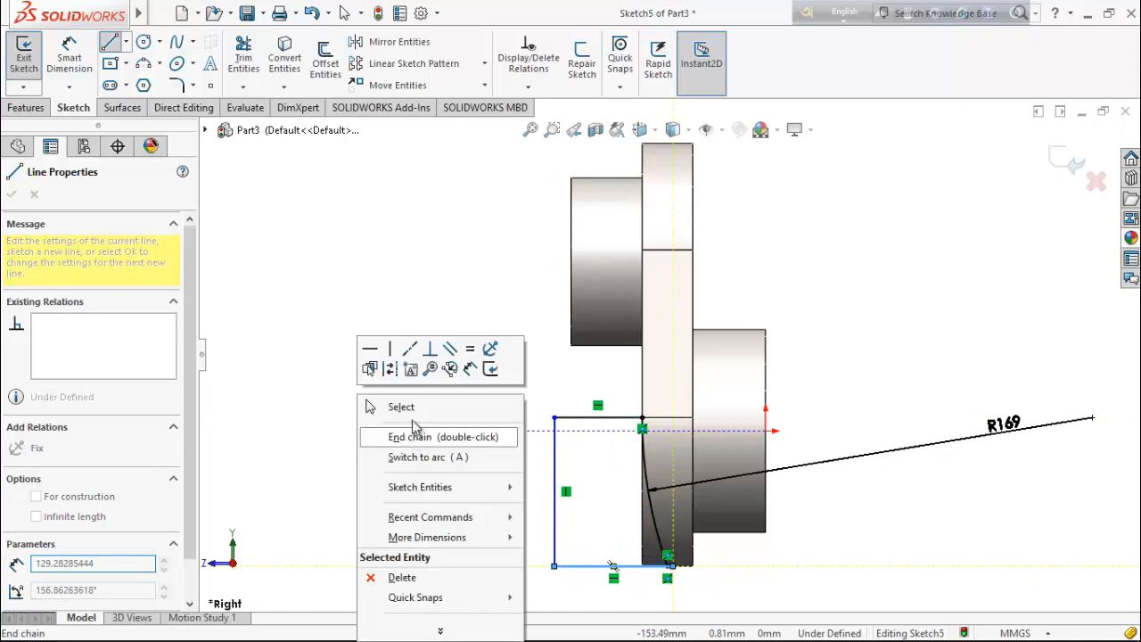
{"action": "left_click", "coordinate": [419, 431]}
{"action": "key", "text": "Escape"}
Step: Cut-extrude the region in front of the arc, Mid Plane with a 116.67 mm depth, to curve the plate's lower front face
{"action": "left_click", "coordinate": [18, 109]}
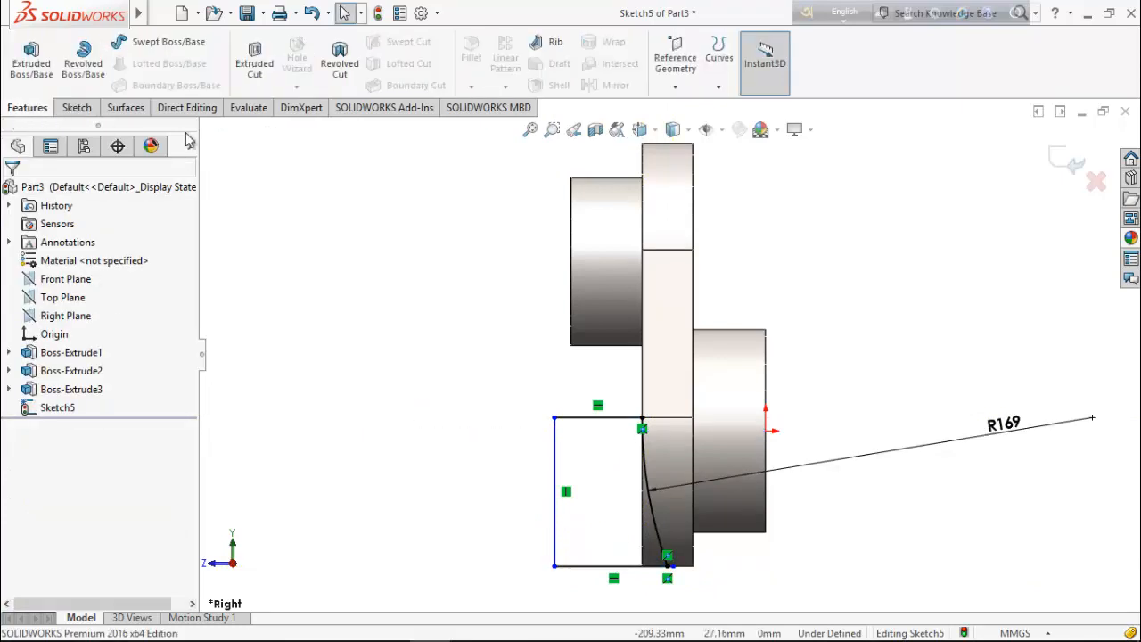
{"action": "left_click", "coordinate": [256, 62]}
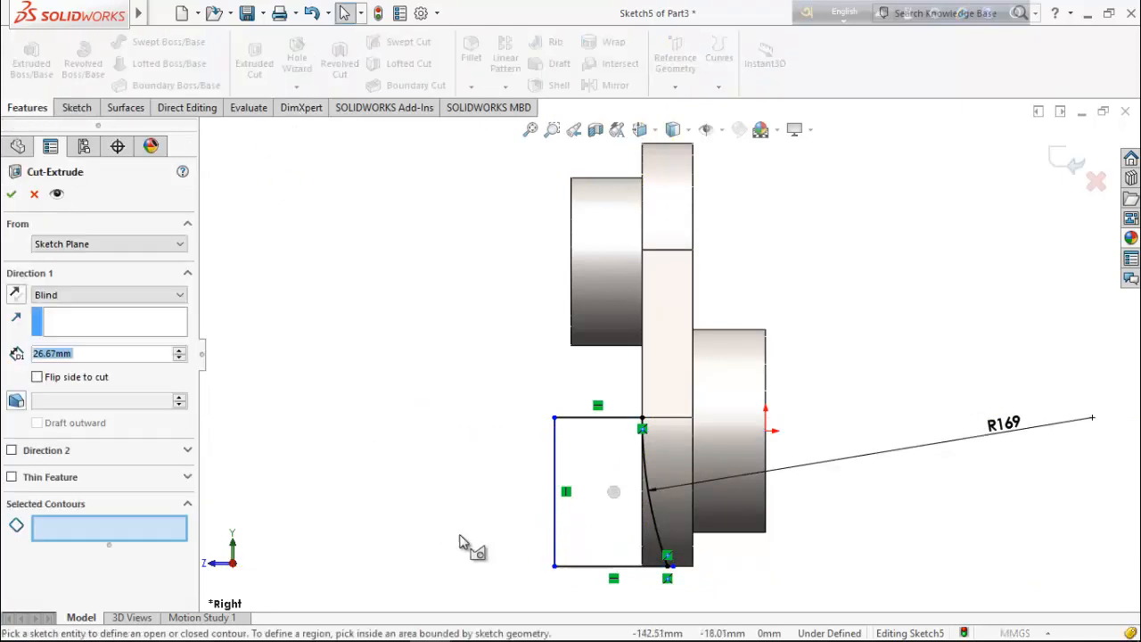
{"action": "left_click", "coordinate": [105, 294]}
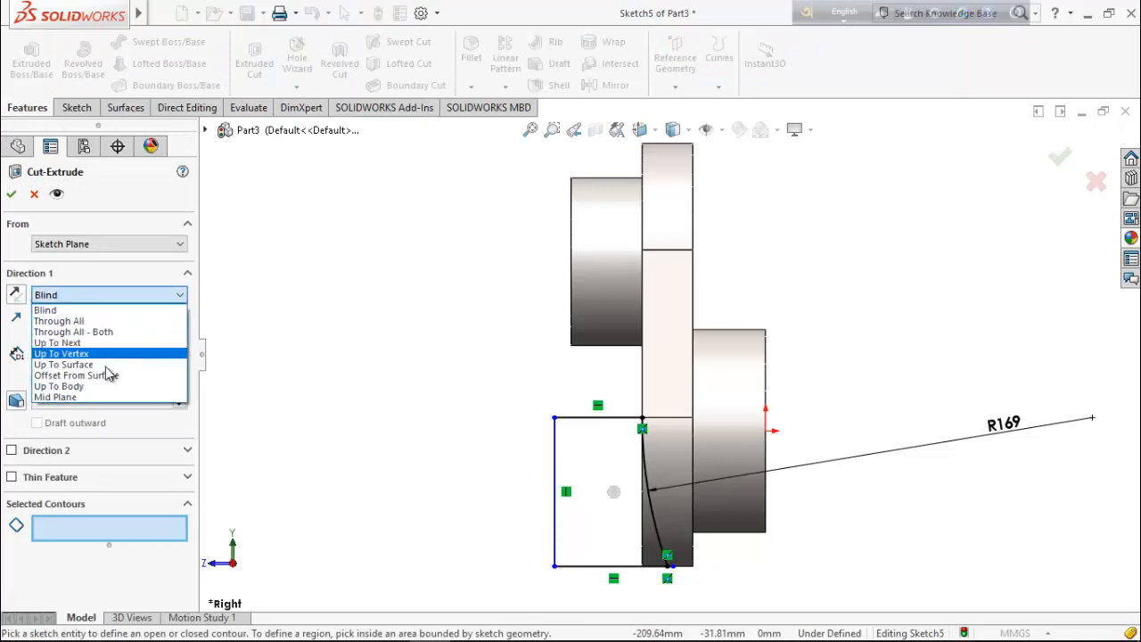
{"action": "left_click", "coordinate": [76, 398]}
{"action": "middle_click_drag", "start_coordinate": [334, 456], "coordinate": [425, 433]}
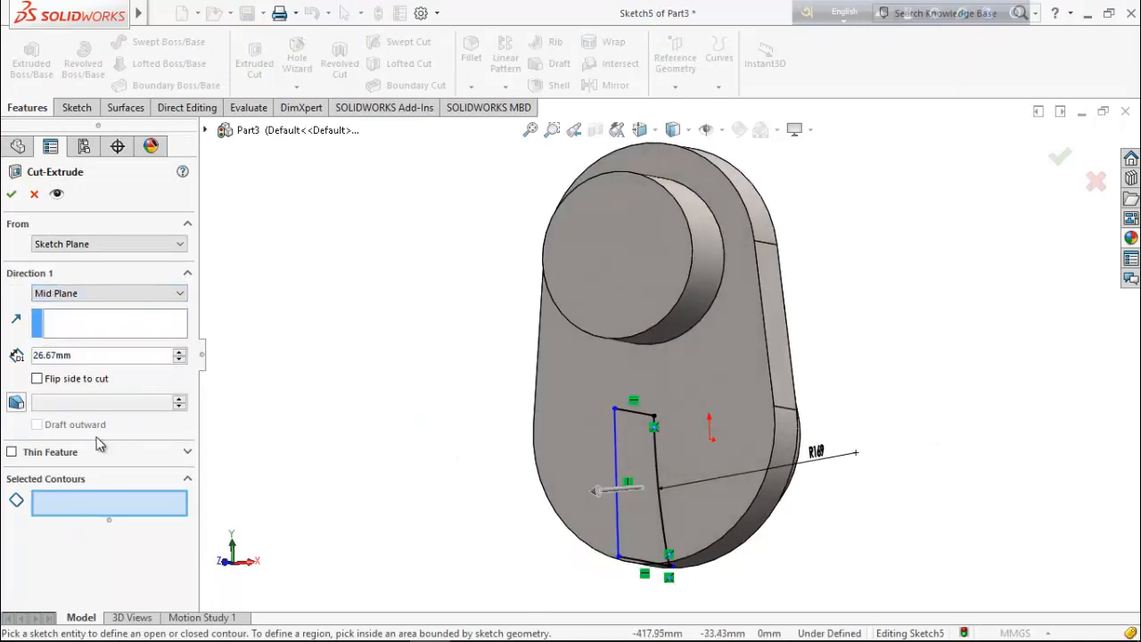
{"action": "left_click", "coordinate": [180, 351]}
{"action": "left_click", "coordinate": [180, 351]}
{"action": "left_click", "coordinate": [180, 352]}
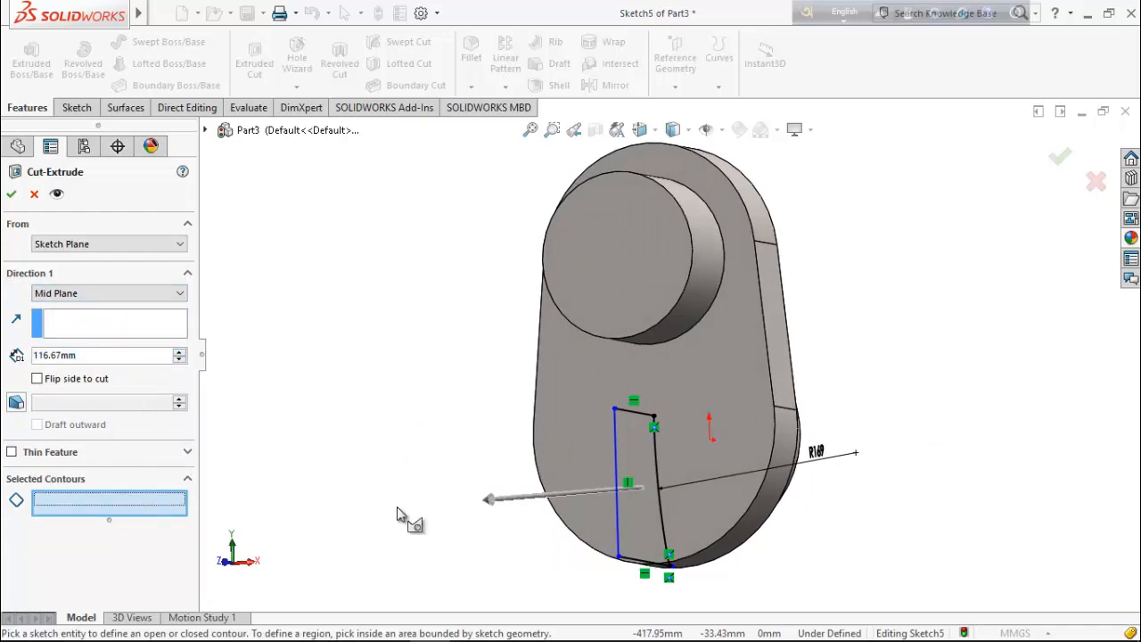
{"action": "left_click", "coordinate": [645, 517]}
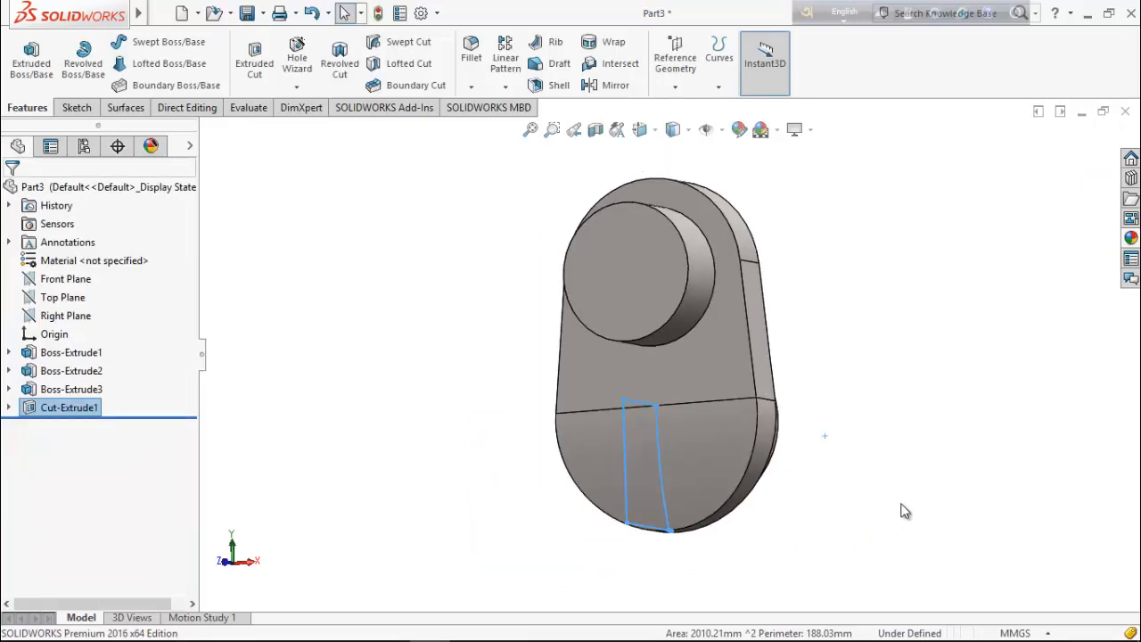
{"action": "mouse_move", "coordinate": [904, 509]}
{"action": "middle_mouse_down"}
{"action": "mouse_move", "coordinate": [782, 524]}
{"action": "mouse_move", "coordinate": [801, 514]}
{"action": "middle_mouse_up"}
{"action": "left_click", "coordinate": [785, 521]}
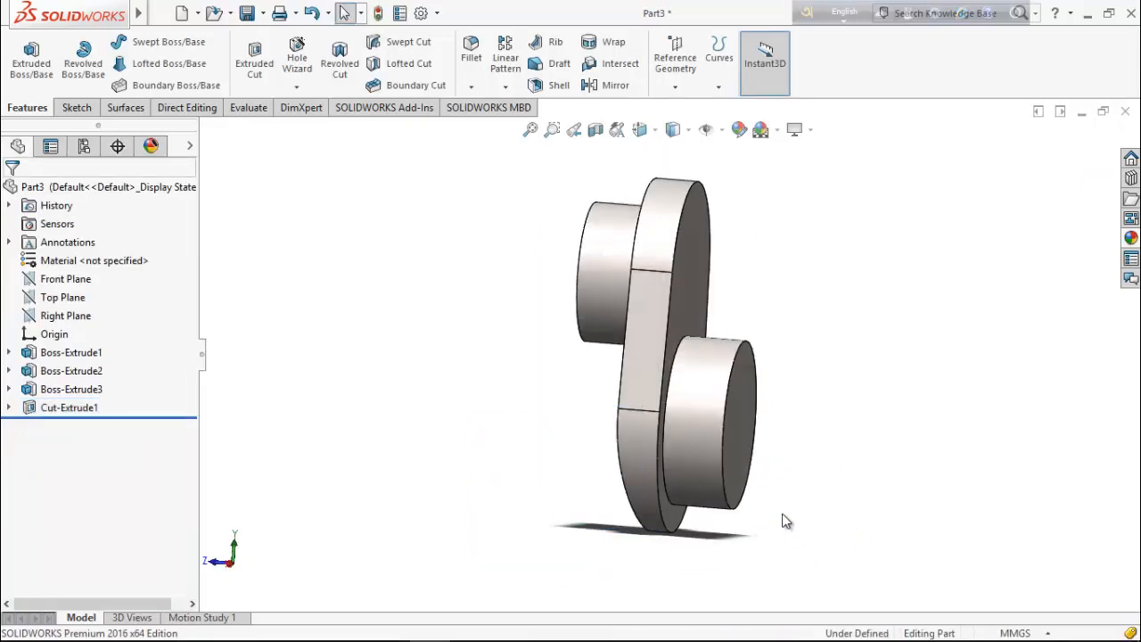
Step: Start a sketch on the Right Plane and draw a three-point arc of about 139 mm radius from the plate's upper back tangent edge to its top edge
{"action": "right_click", "coordinate": [71, 321]}
{"action": "left_click", "coordinate": [106, 303]}
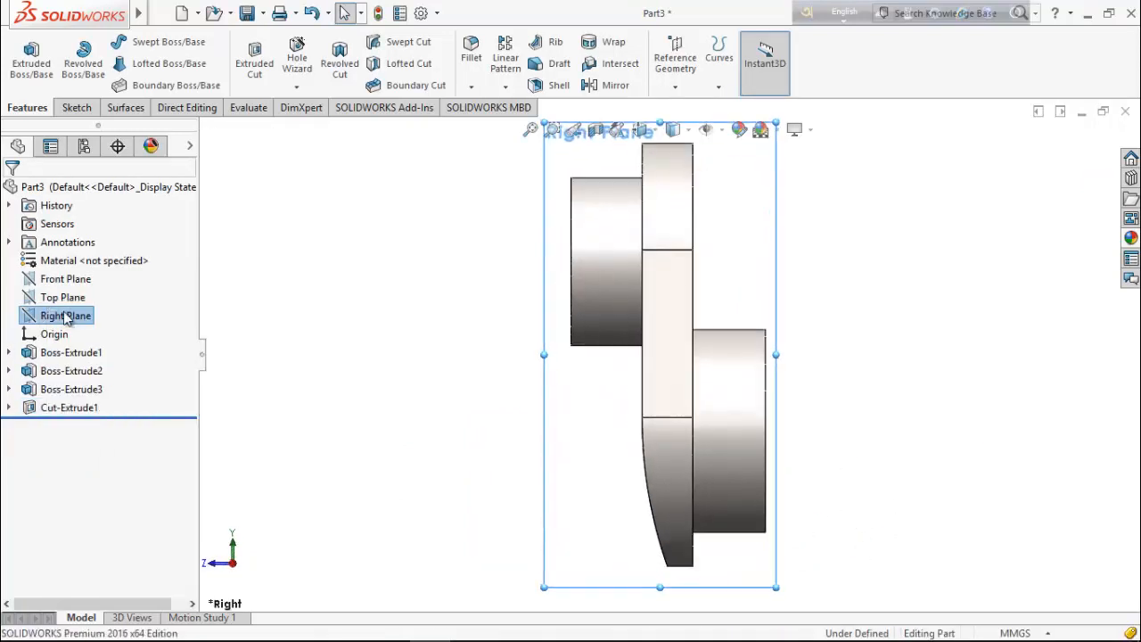
{"action": "right_click", "coordinate": [65, 316]}
{"action": "left_click", "coordinate": [73, 288]}
{"action": "scroll", "coordinate": [682, 160], "scroll_direction": "down", "scroll_amount": 3}
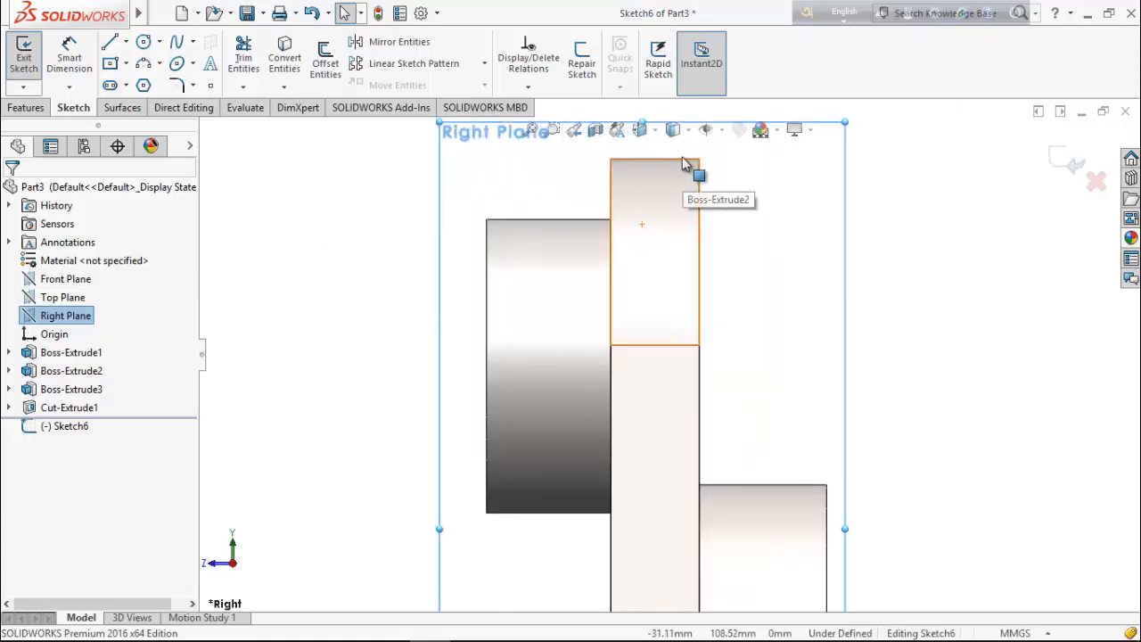
{"action": "scroll", "coordinate": [683, 163], "scroll_direction": "down", "scroll_amount": 1}
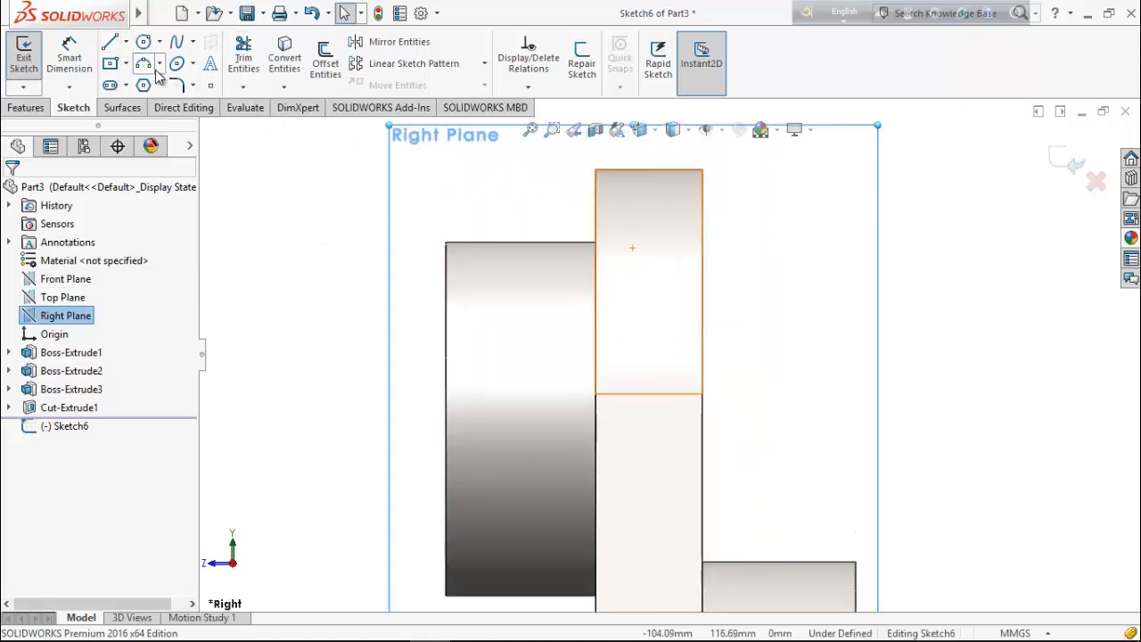
{"action": "left_click", "coordinate": [159, 67]}
{"action": "left_click", "coordinate": [183, 95]}
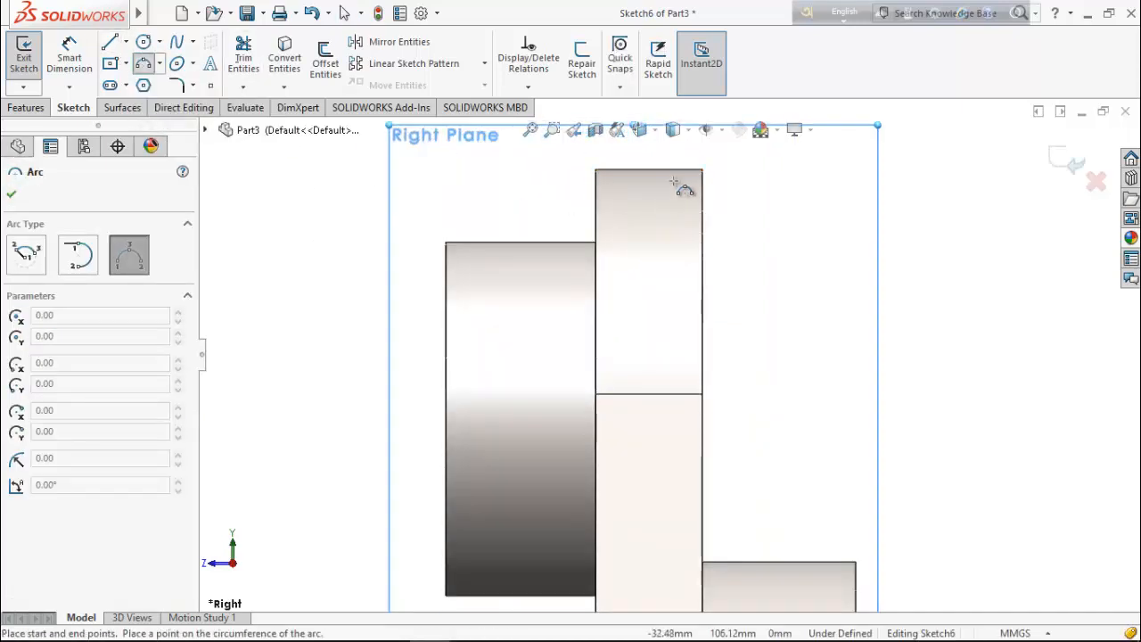
{"action": "left_click", "coordinate": [702, 394]}
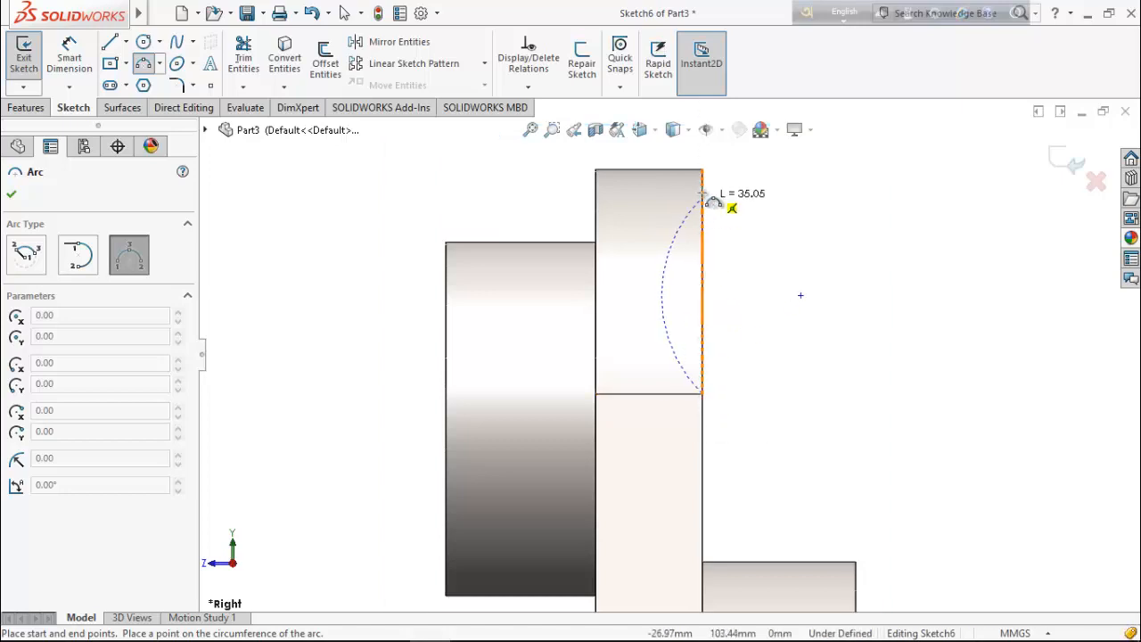
{"action": "left_click", "coordinate": [675, 177]}
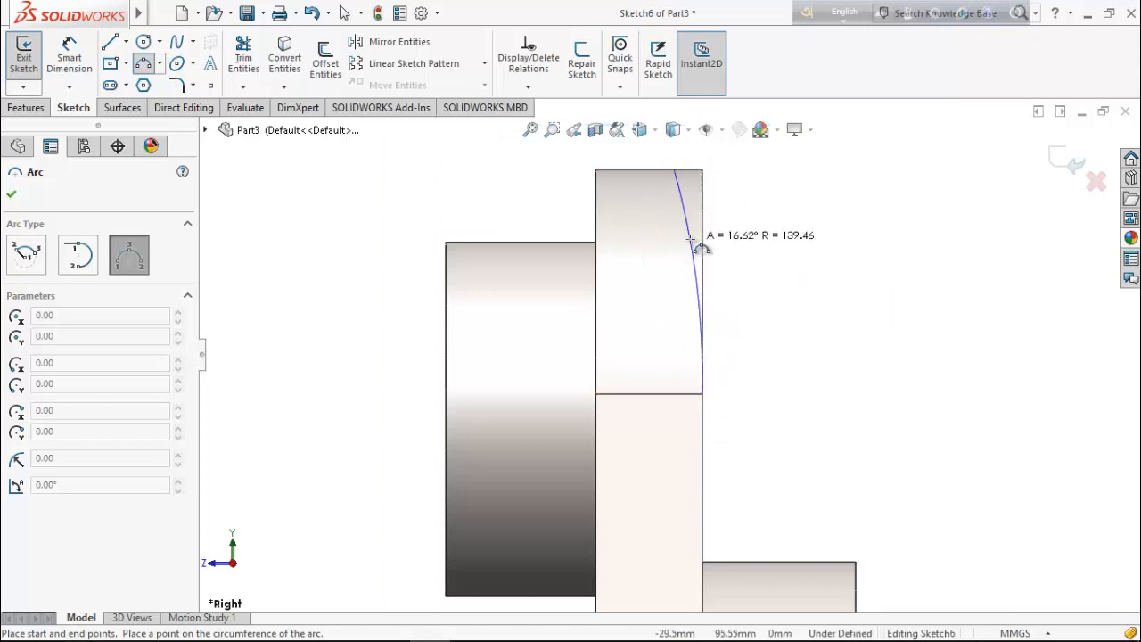
{"action": "left_click", "coordinate": [690, 238]}
{"action": "right_click", "coordinate": [733, 241]}
{"action": "left_click", "coordinate": [780, 259]}
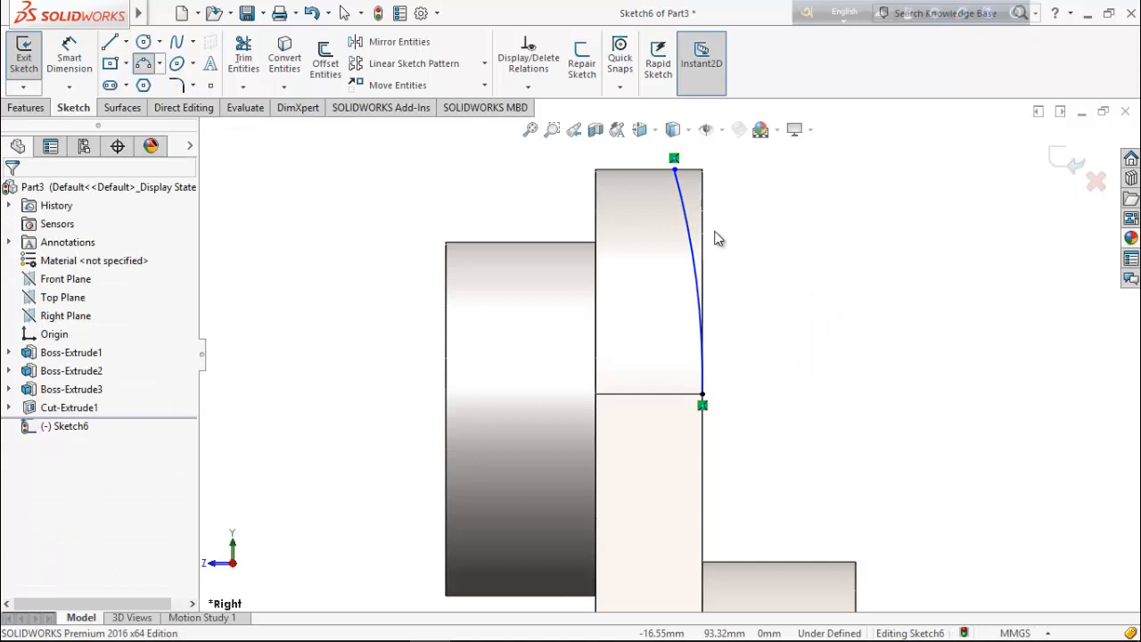
Step: Dimension the distance from the arc's upper end to the plate's back face as 5 mm
{"action": "left_click", "coordinate": [79, 71]}
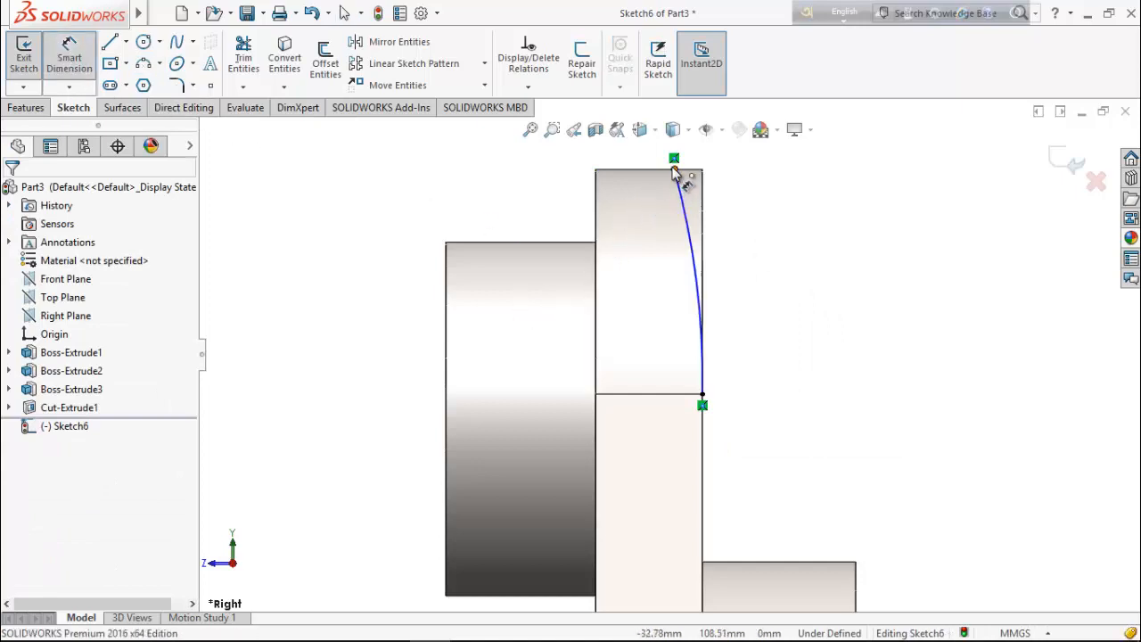
{"action": "left_click", "coordinate": [673, 168]}
{"action": "left_click", "coordinate": [704, 183]}
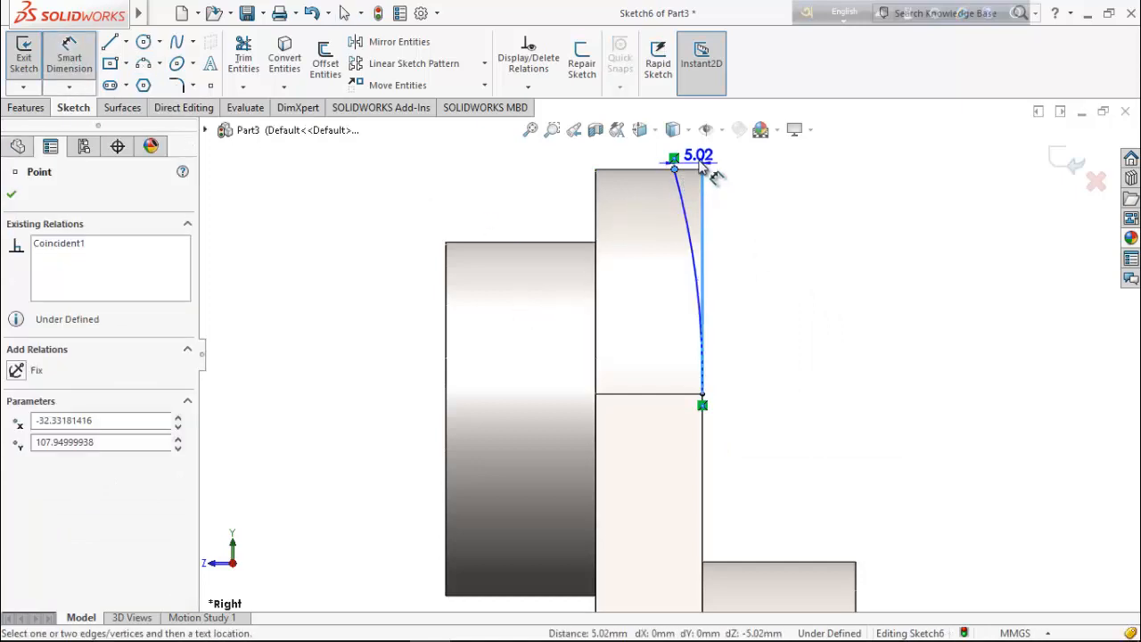
{"action": "left_click", "coordinate": [688, 143]}
{"action": "type", "text": "5"}
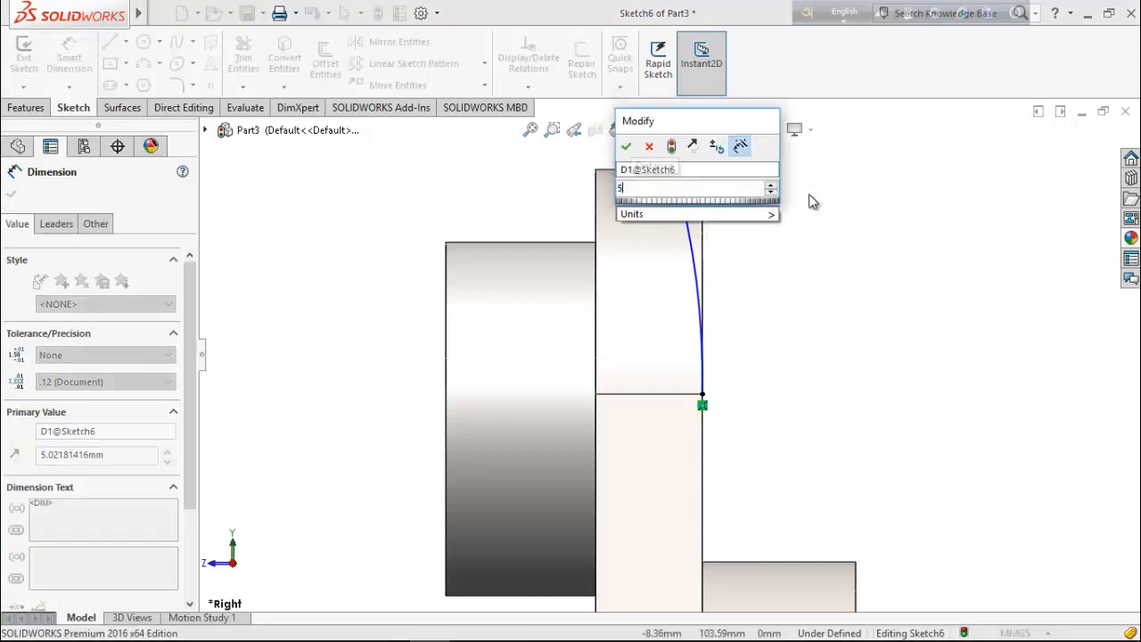
{"action": "key", "text": "Return"}
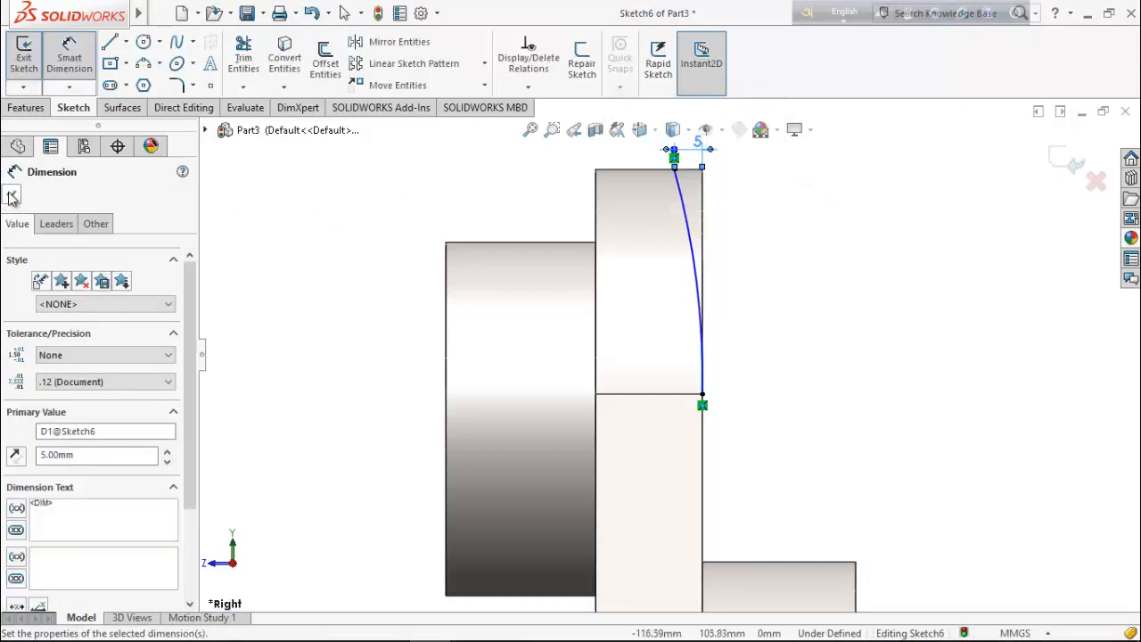
Step: Dimension the radius of the arc at the plate's upper back as 169 mm
{"action": "left_click", "coordinate": [685, 246]}
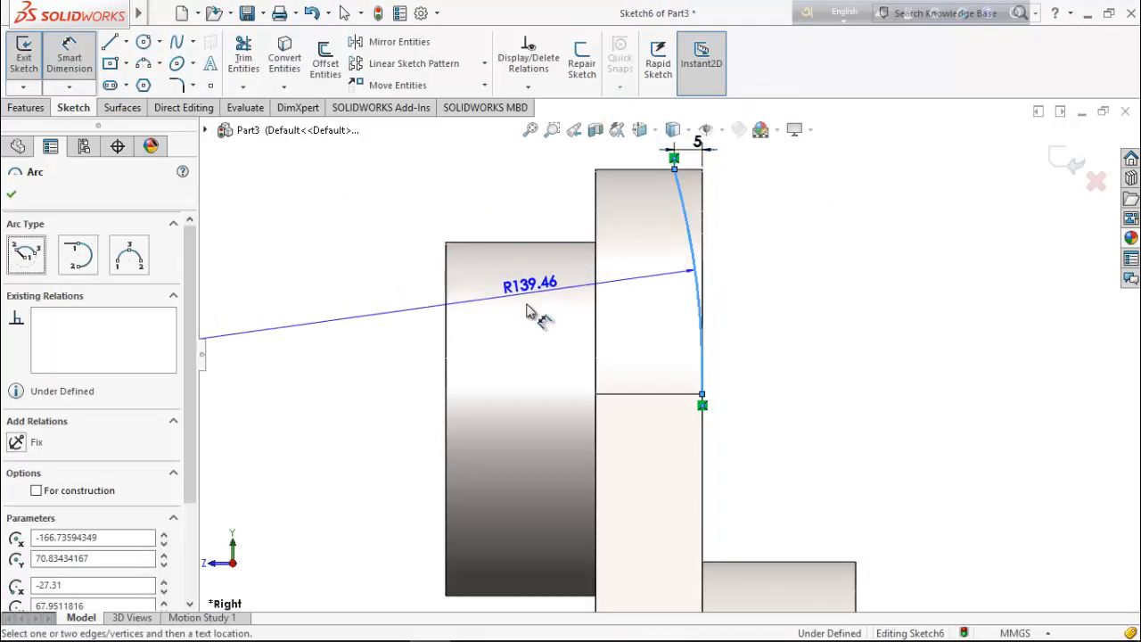
{"action": "left_click", "coordinate": [526, 321]}
{"action": "type", "text": "169"}
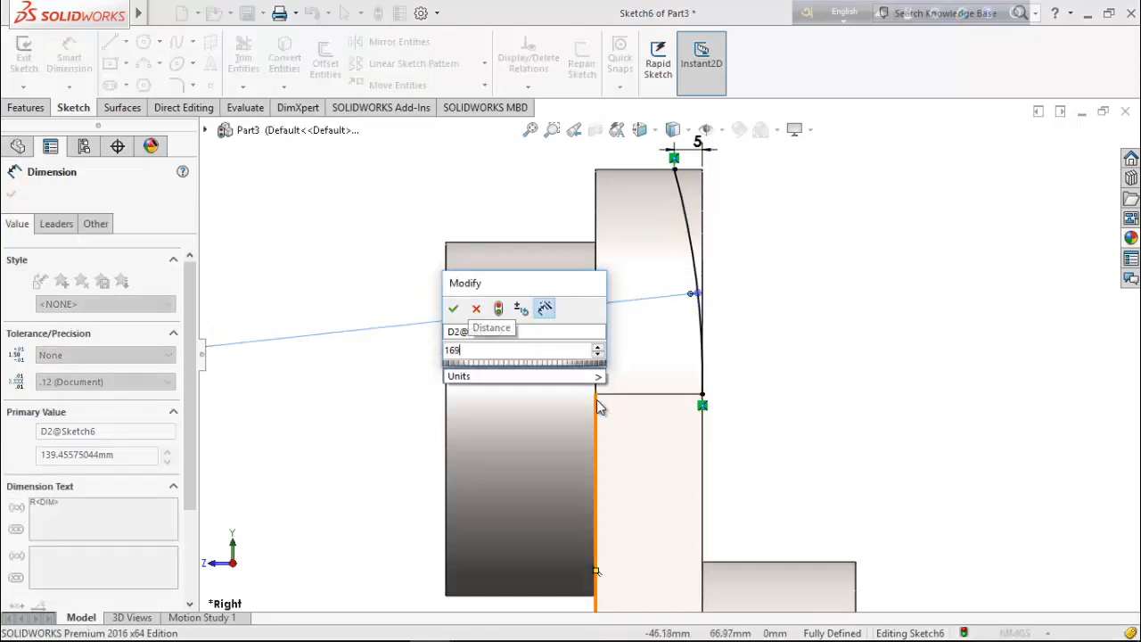
{"action": "key", "text": "Return"}
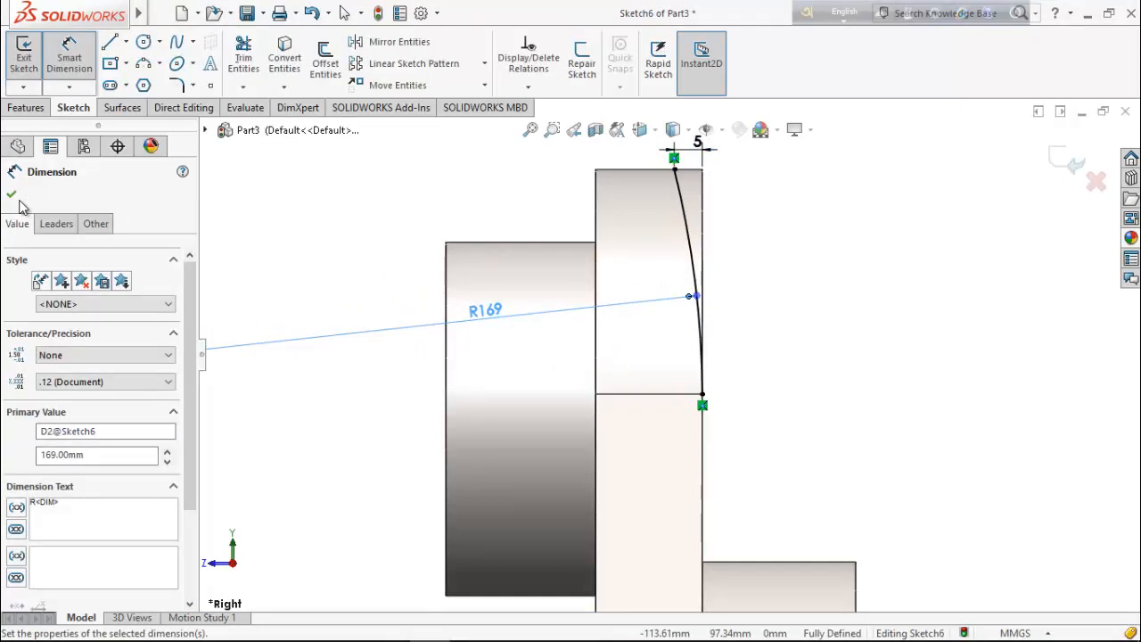
{"action": "left_click", "coordinate": [10, 194]}
Step: Close the arc with three lines: horizontally rearward from its upper end, vertically down, and about 25 mm horizontally back to its lower end
{"action": "scroll", "coordinate": [562, 358], "scroll_direction": "up", "scroll_amount": 2}
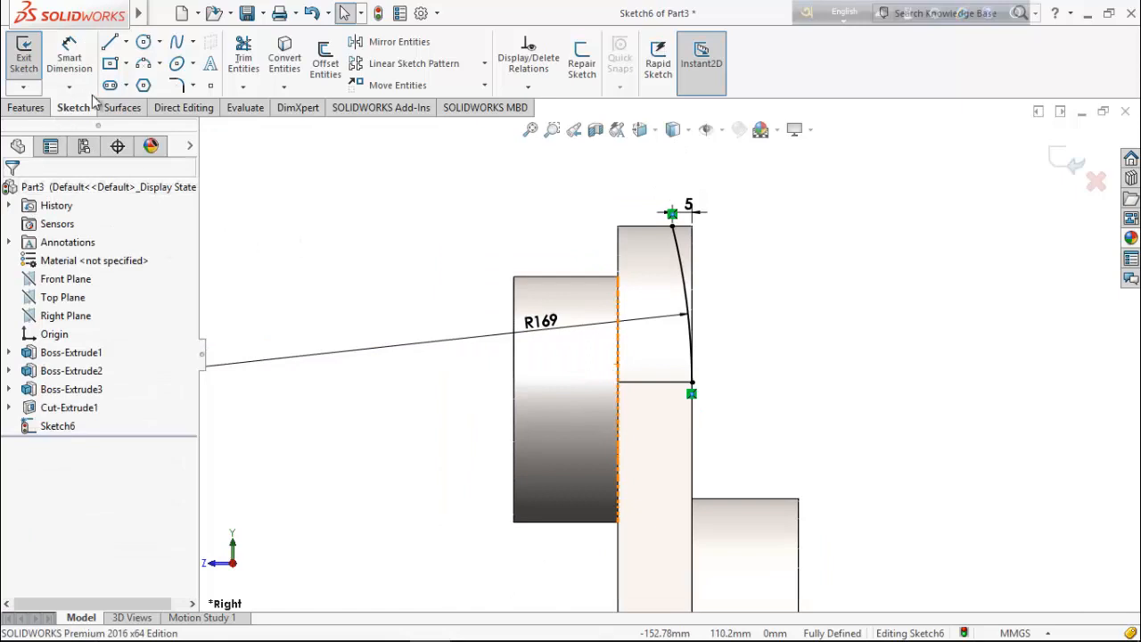
{"action": "left_click", "coordinate": [110, 42]}
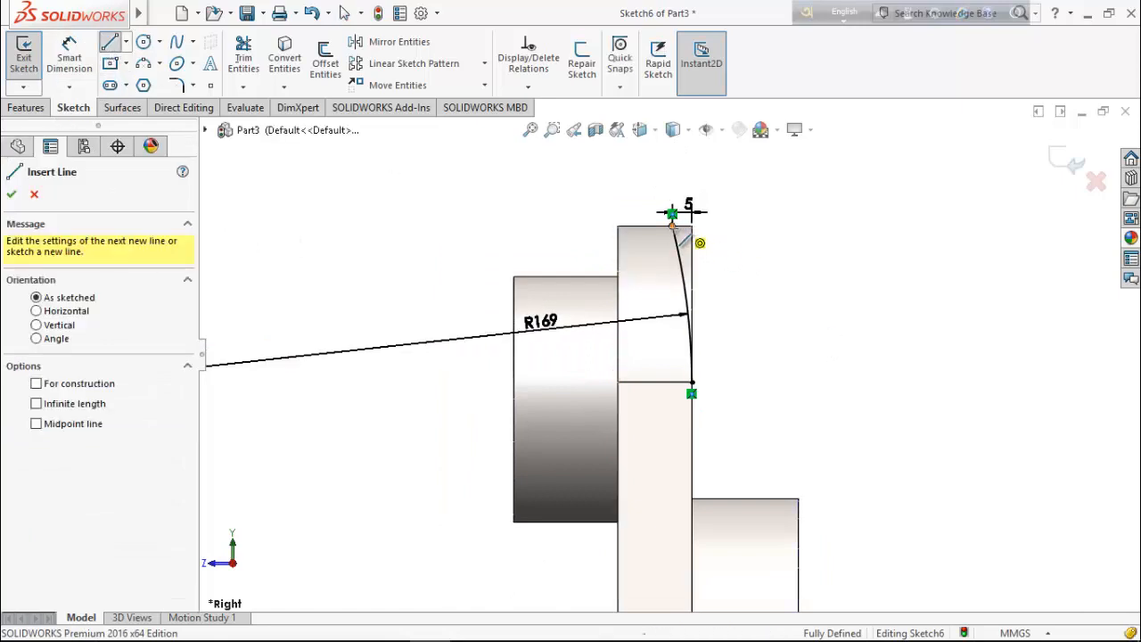
{"action": "left_click", "coordinate": [673, 226]}
{"action": "left_click", "coordinate": [790, 225]}
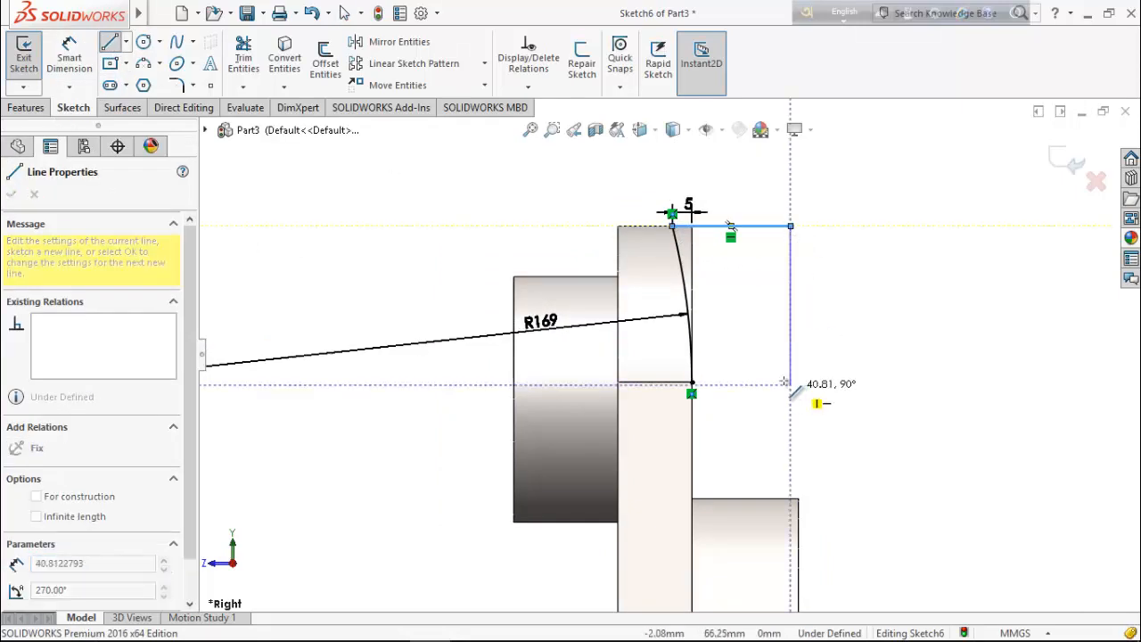
{"action": "left_click", "coordinate": [790, 381]}
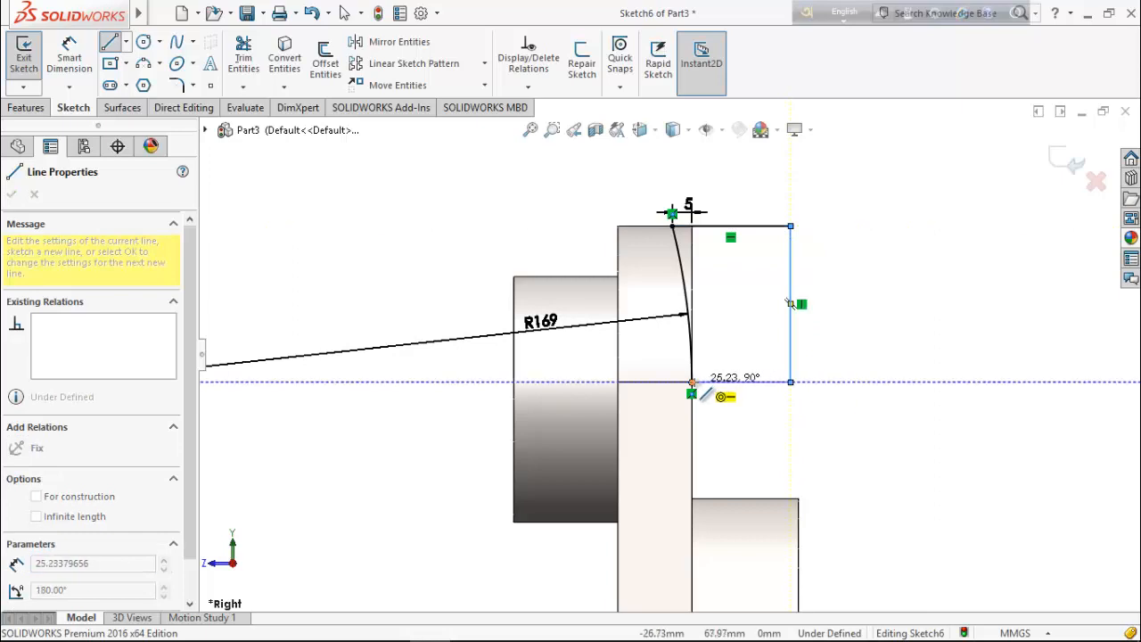
{"action": "left_click", "coordinate": [692, 382]}
{"action": "left_click", "coordinate": [12, 195]}
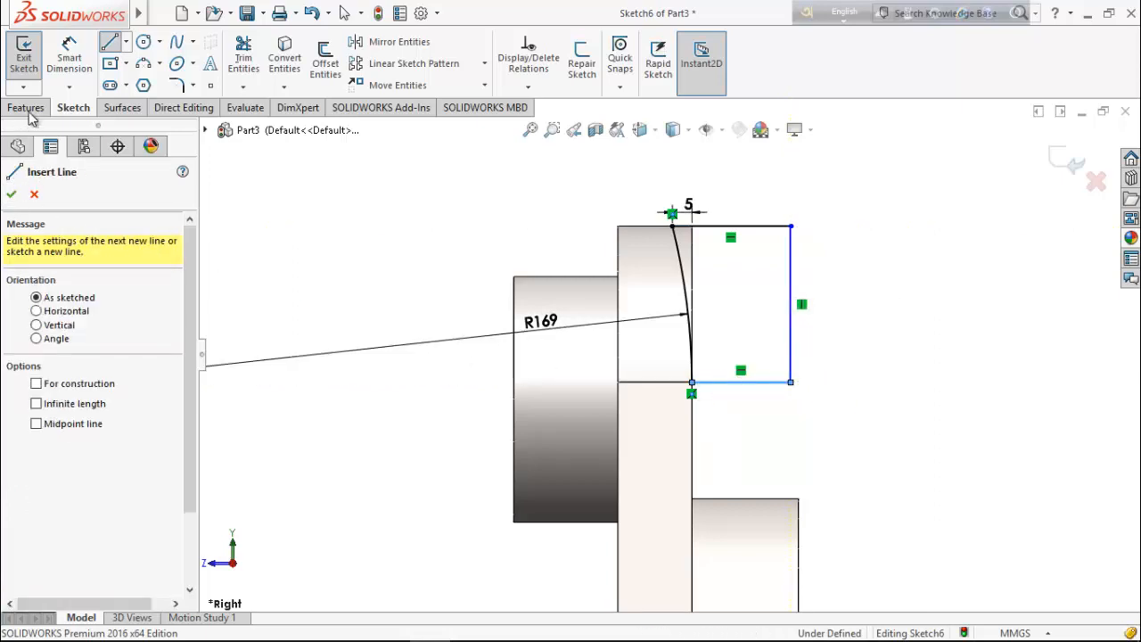
{"action": "left_click", "coordinate": [30, 111]}
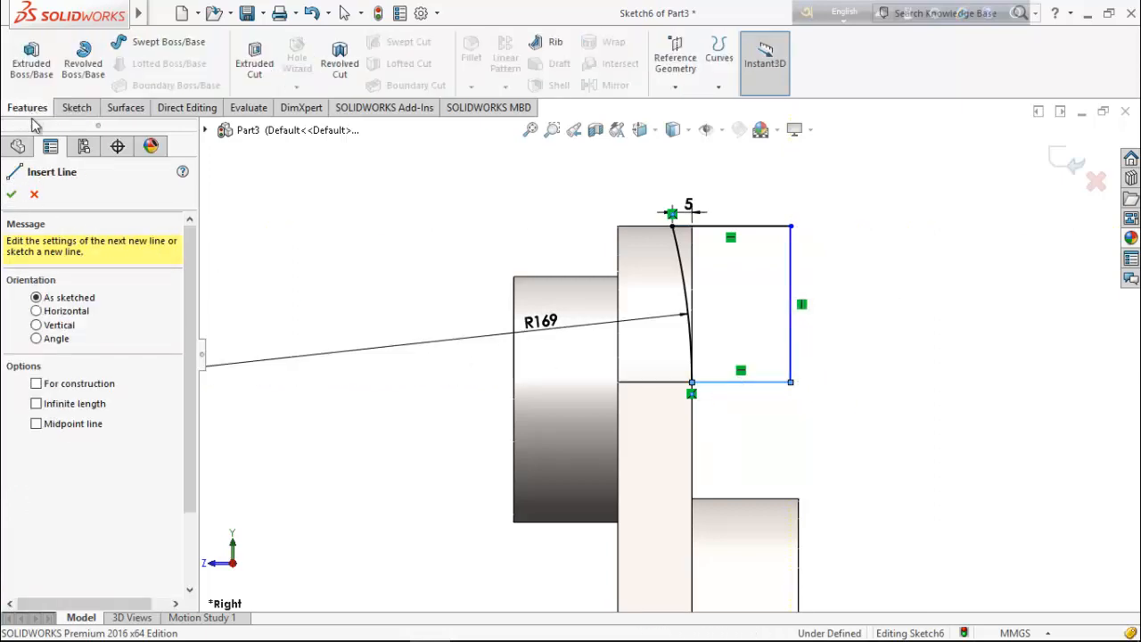
{"action": "left_click", "coordinate": [13, 195]}
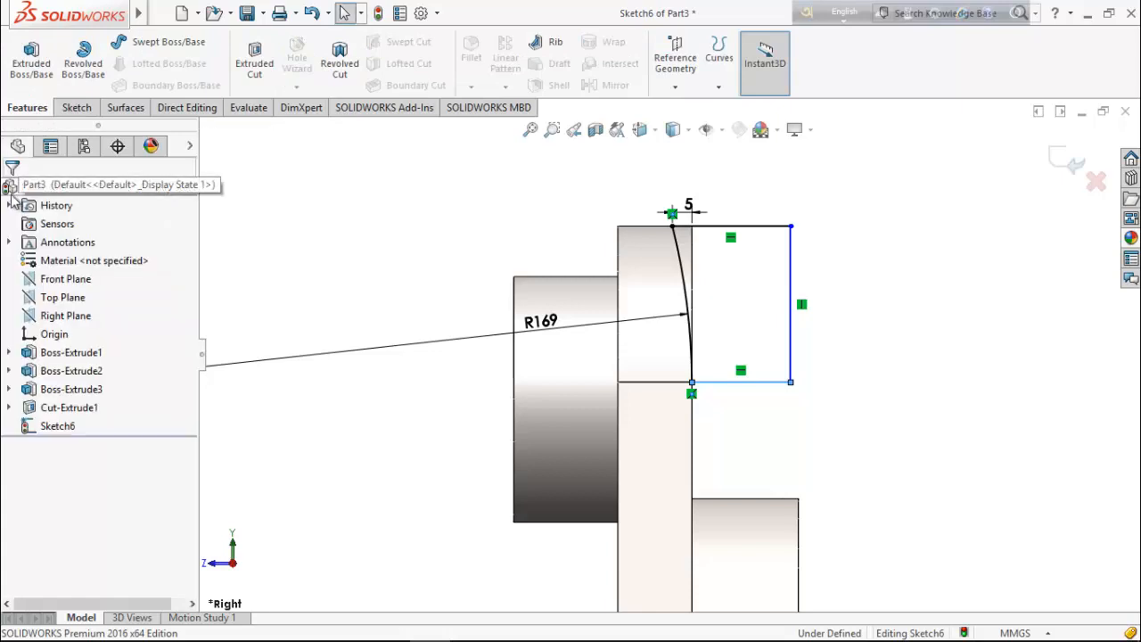
Step: Cut-extrude the region behind the arc, Mid Plane with a 116.67 mm depth, to curve the plate's upper back face
{"action": "left_click", "coordinate": [255, 60]}
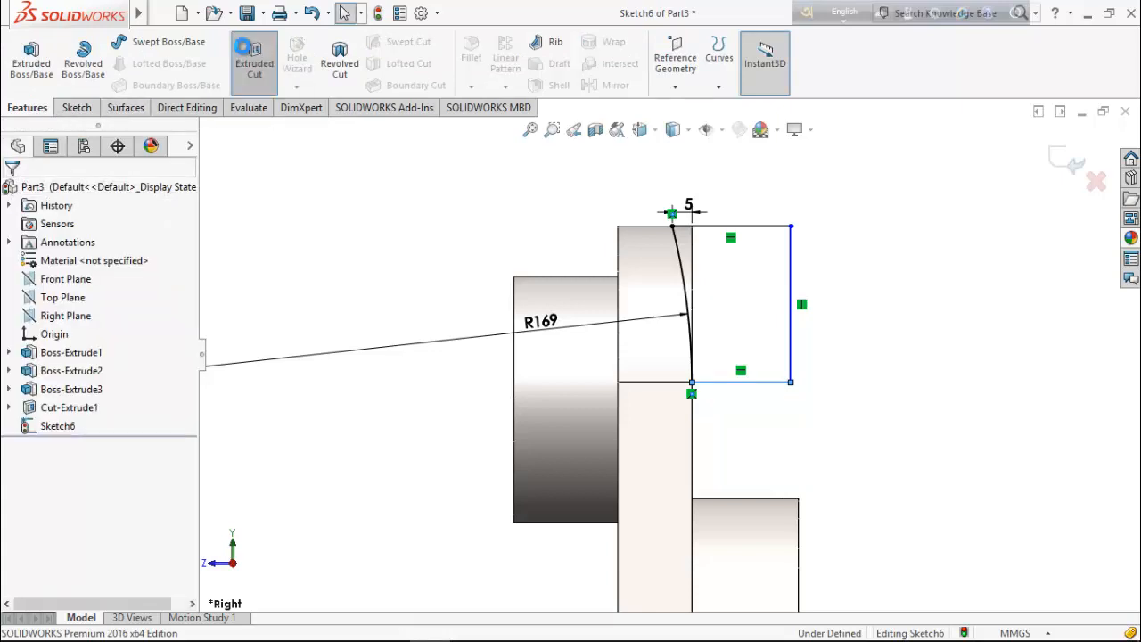
{"action": "left_click", "coordinate": [181, 295]}
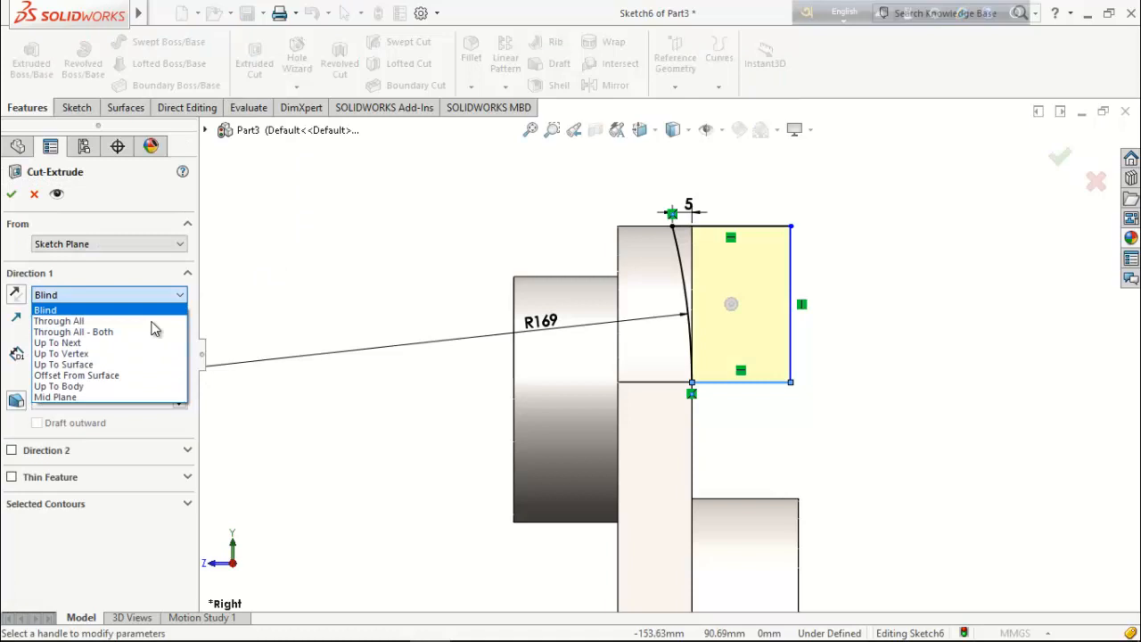
{"action": "left_click", "coordinate": [160, 397]}
{"action": "mouse_move", "coordinate": [841, 433]}
{"action": "middle_mouse_down"}
{"action": "mouse_move", "coordinate": [914, 433]}
{"action": "mouse_move", "coordinate": [837, 432]}
{"action": "middle_mouse_up"}
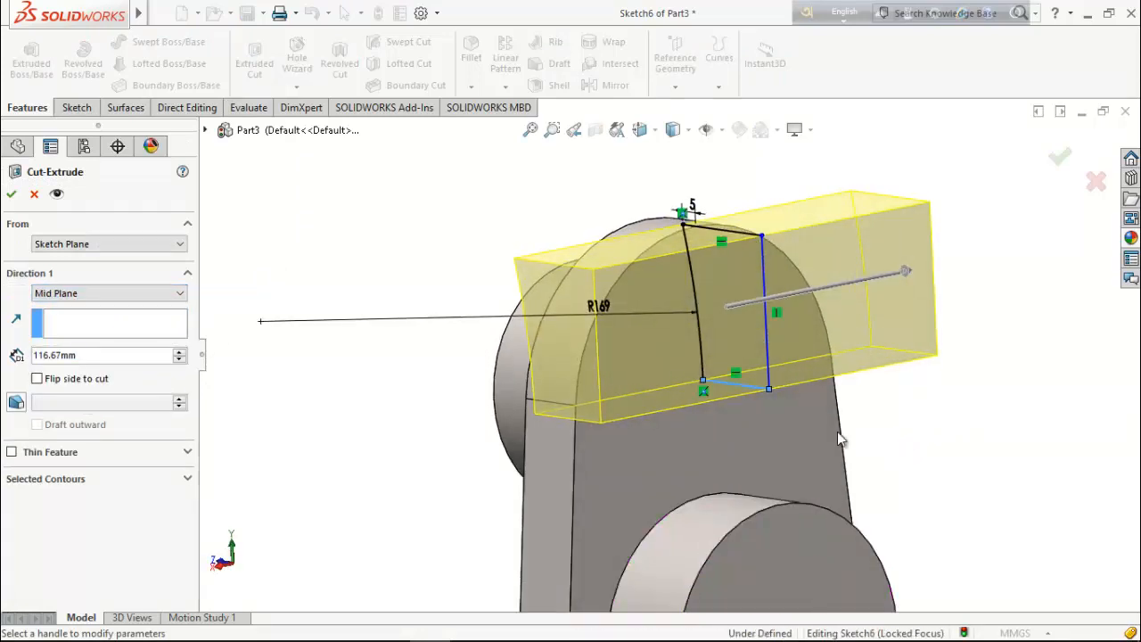
{"action": "left_click", "coordinate": [11, 193]}
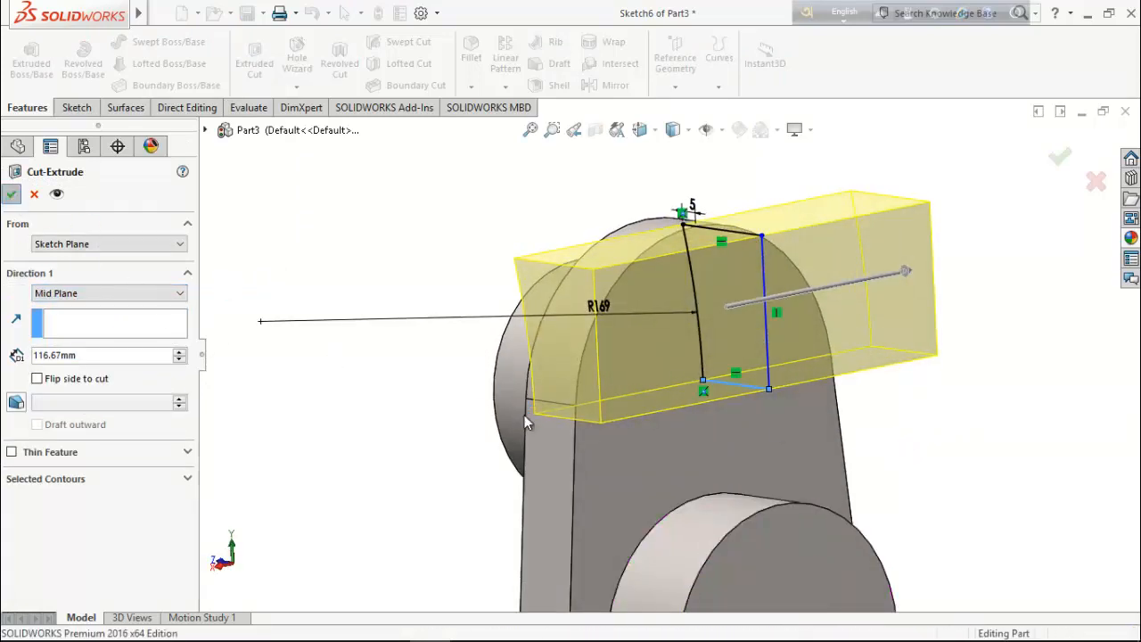
Step: Fillet the front and back outer edges of the plate with a 2.54 mm radius, using tangent propagation
{"action": "middle_click_drag", "start_coordinate": [504, 433], "coordinate": [591, 438]}
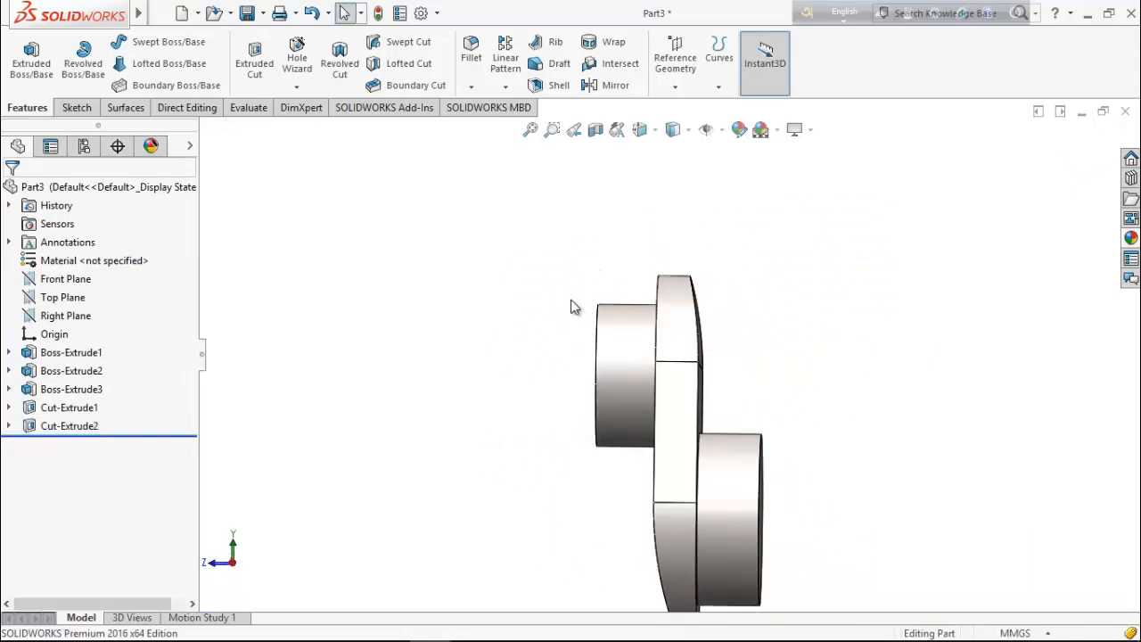
{"action": "left_click", "coordinate": [472, 56]}
{"action": "middle_click_drag", "start_coordinate": [555, 377], "coordinate": [611, 356]}
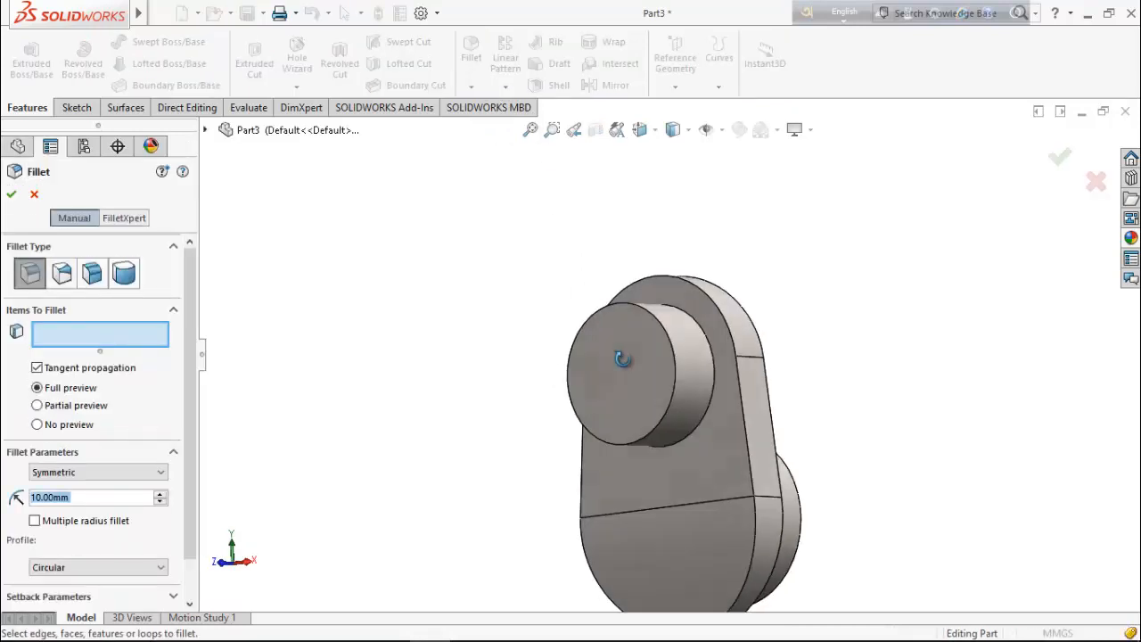
{"action": "left_click", "coordinate": [747, 426]}
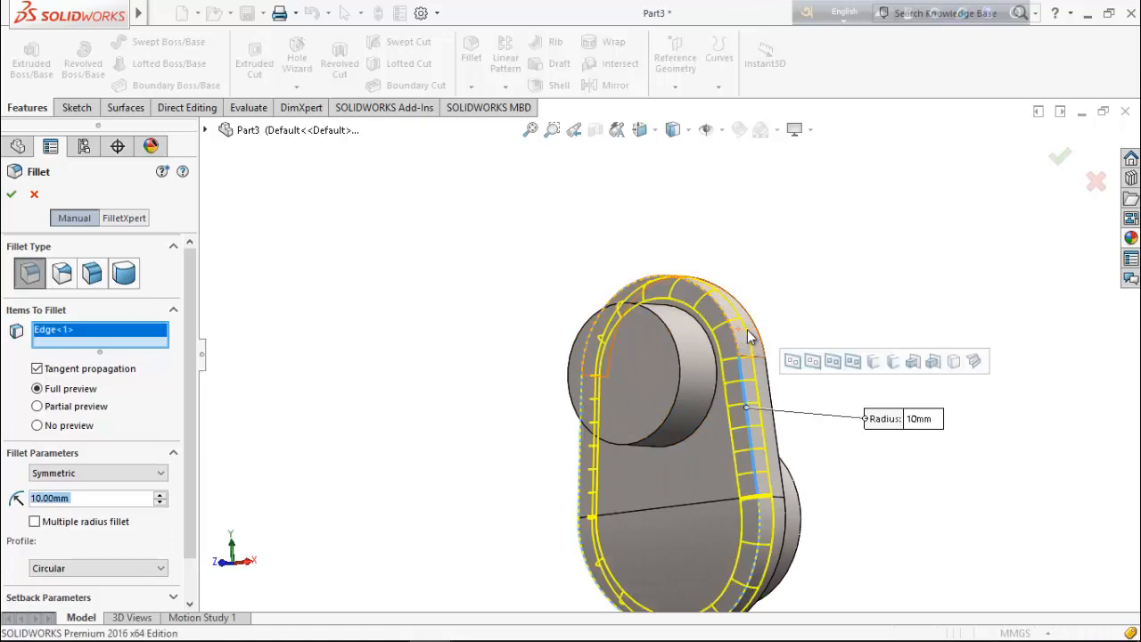
{"action": "middle_click_drag", "start_coordinate": [868, 395], "coordinate": [754, 392]}
{"action": "left_click", "coordinate": [718, 388]}
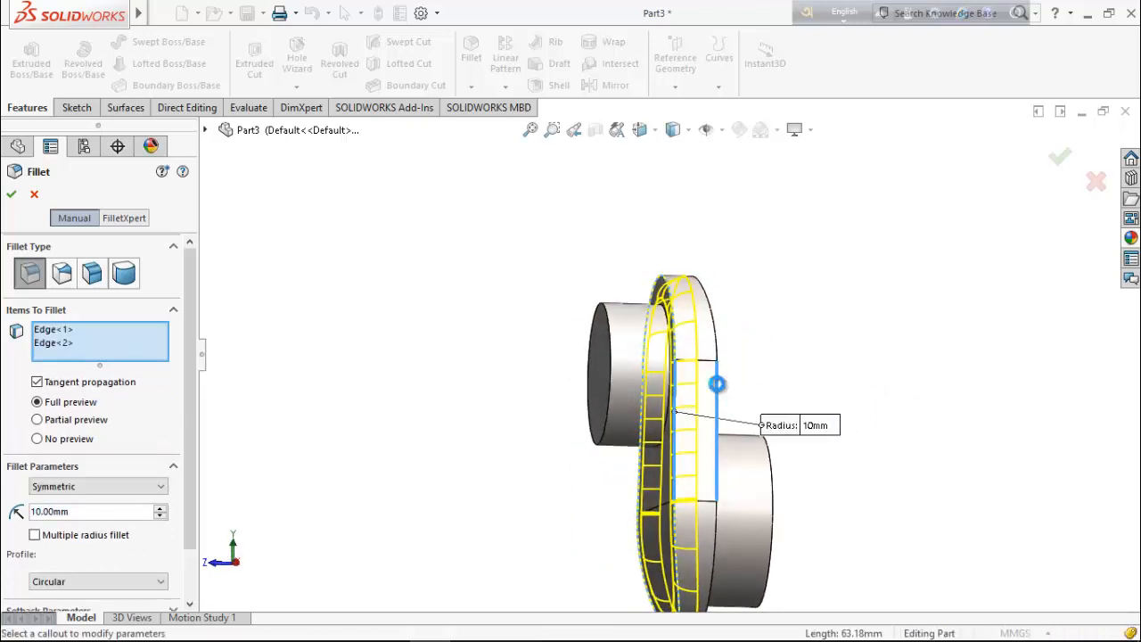
{"action": "middle_click_drag", "start_coordinate": [476, 418], "coordinate": [472, 424]}
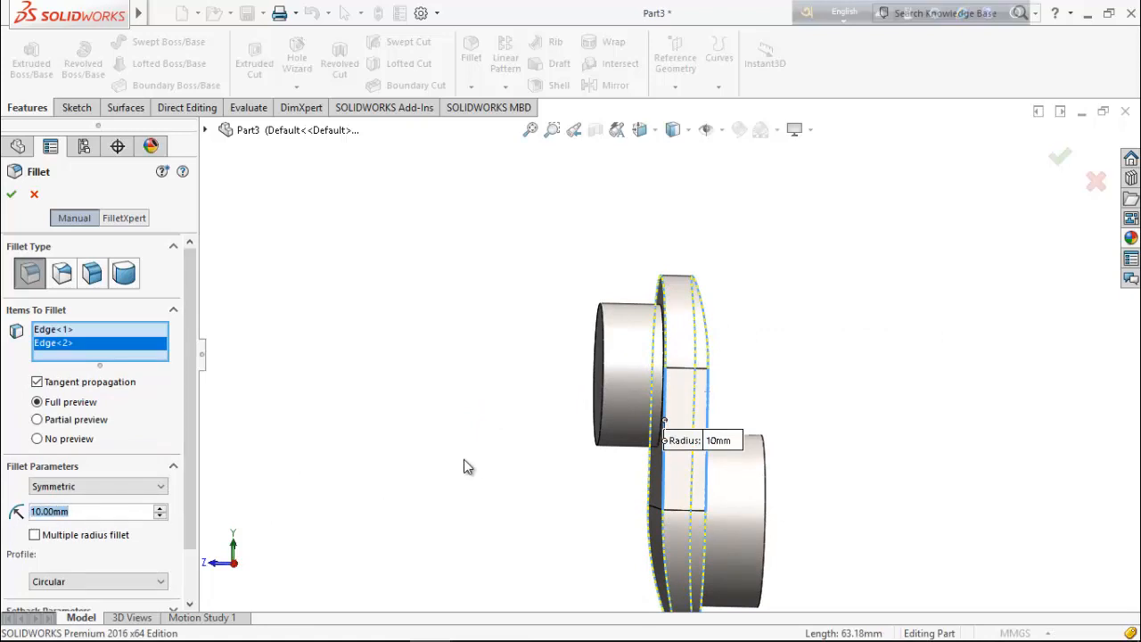
{"action": "type", "text": "54"}
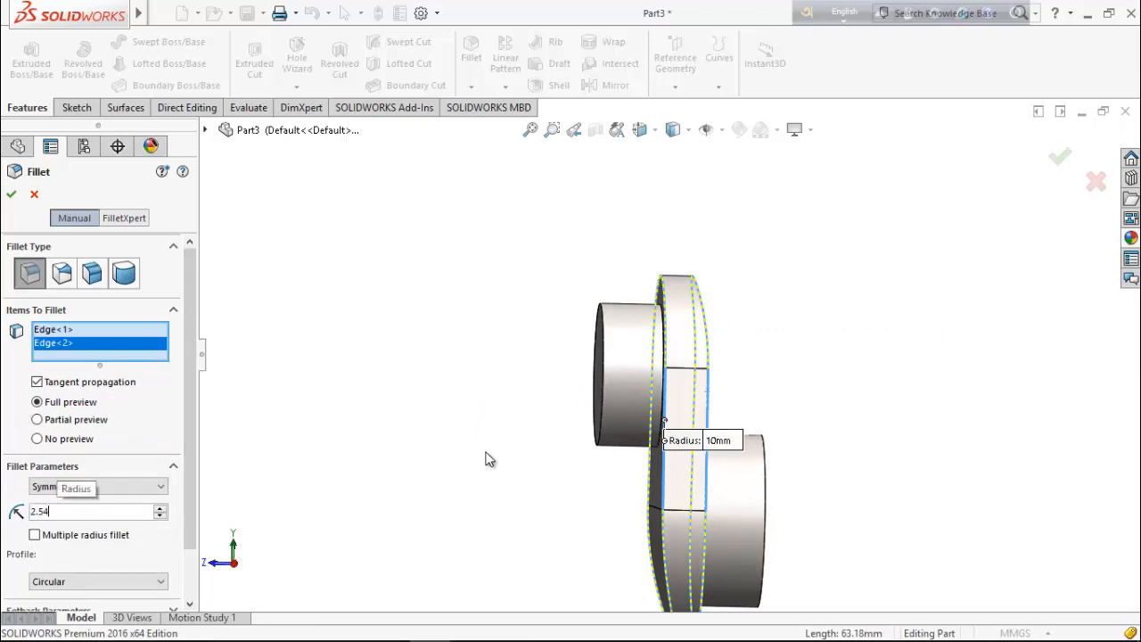
{"action": "key", "text": "Return"}
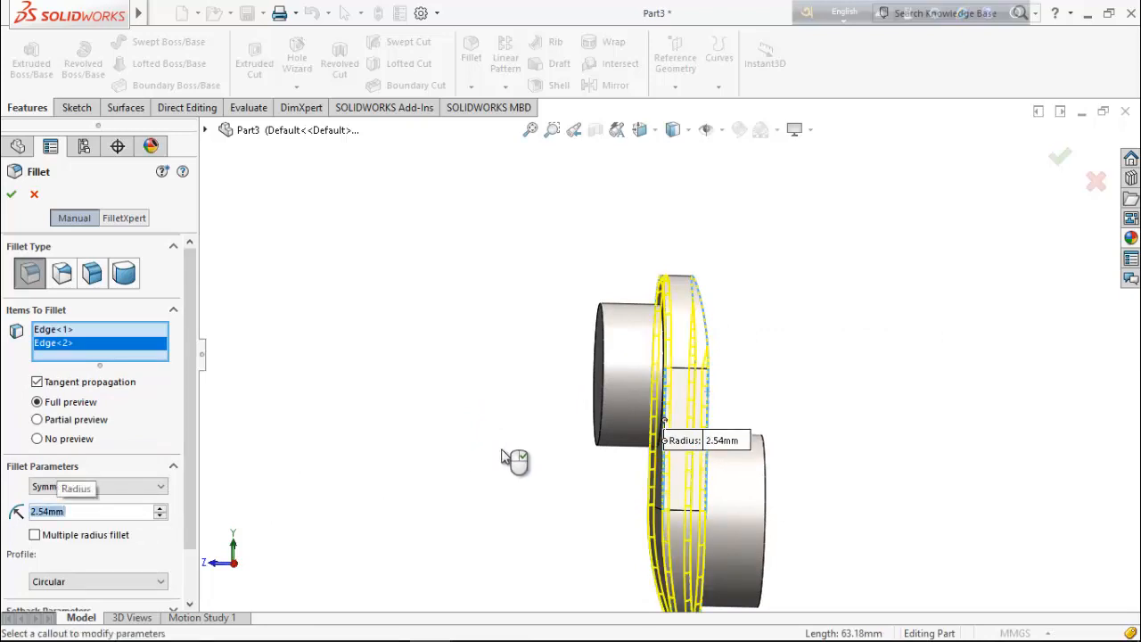
{"action": "left_click", "coordinate": [10, 194]}
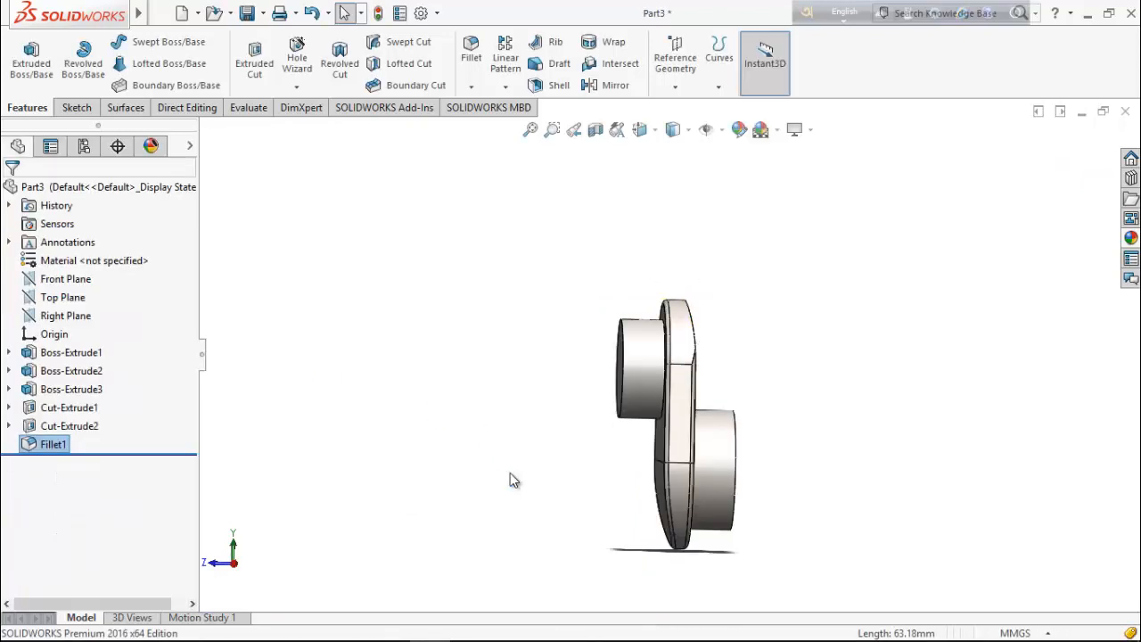
Step: Fillet the circular edges where the two bosses meet the plate with a 0.64 mm radius
{"action": "middle_click_drag", "start_coordinate": [510, 473], "coordinate": [583, 432]}
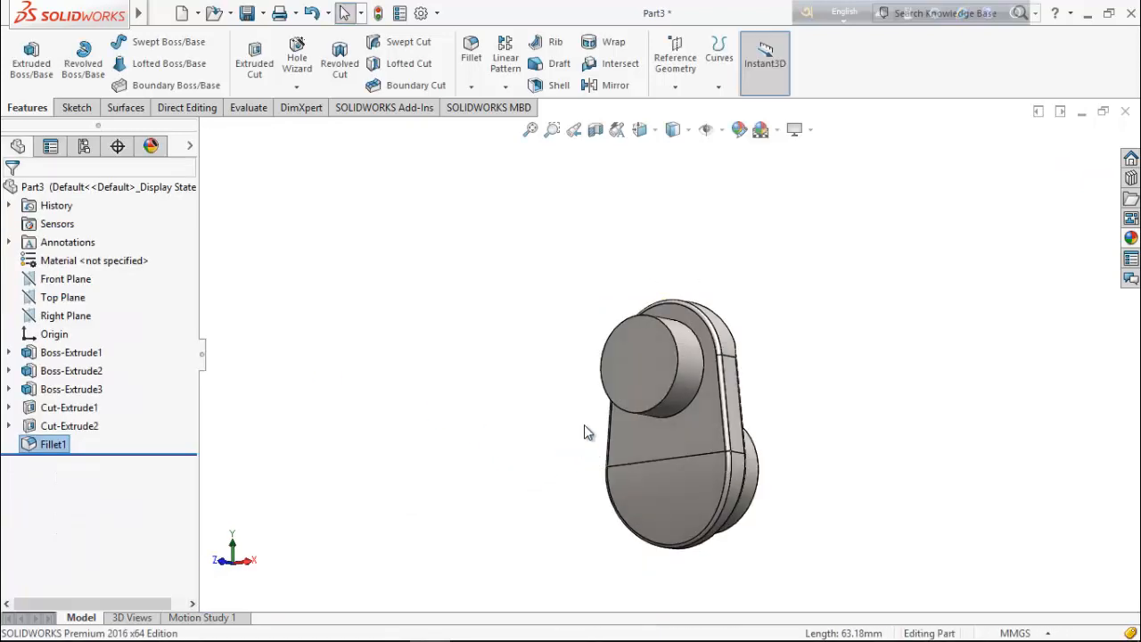
{"action": "left_click", "coordinate": [471, 57]}
{"action": "middle_click_drag", "start_coordinate": [390, 334], "coordinate": [372, 332]}
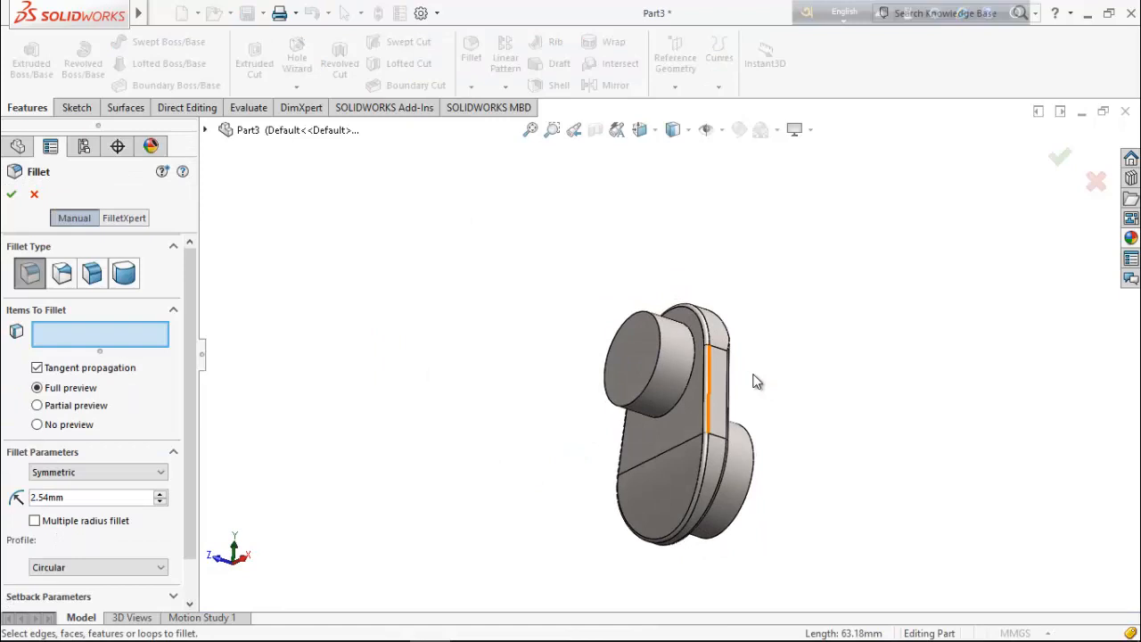
{"action": "left_click", "coordinate": [692, 382]}
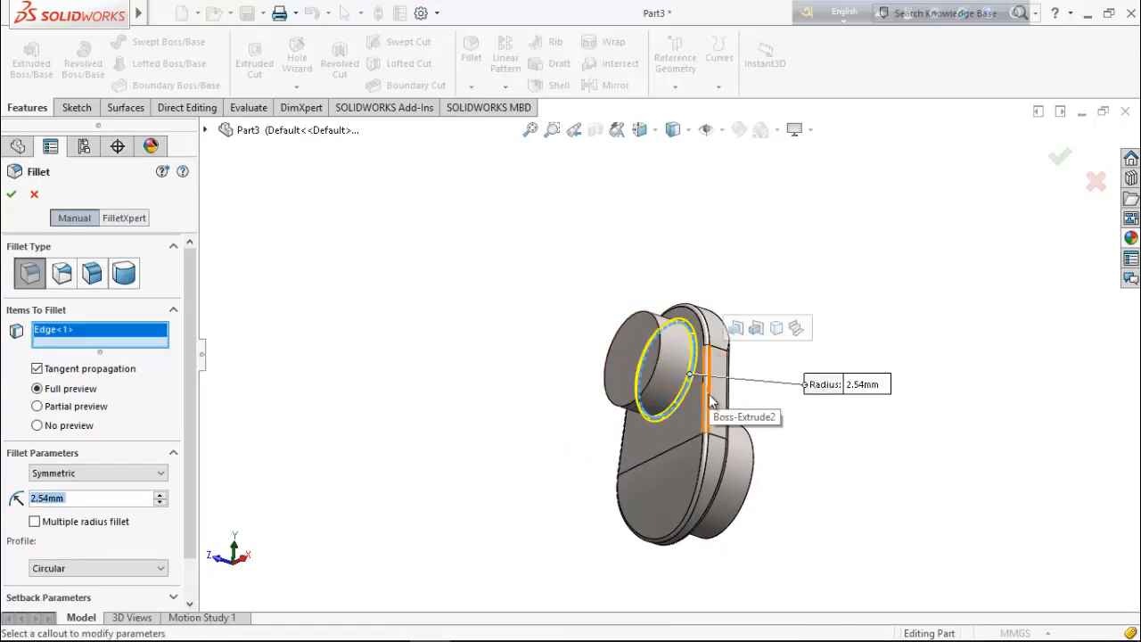
{"action": "middle_click_drag", "start_coordinate": [754, 496], "coordinate": [633, 503]}
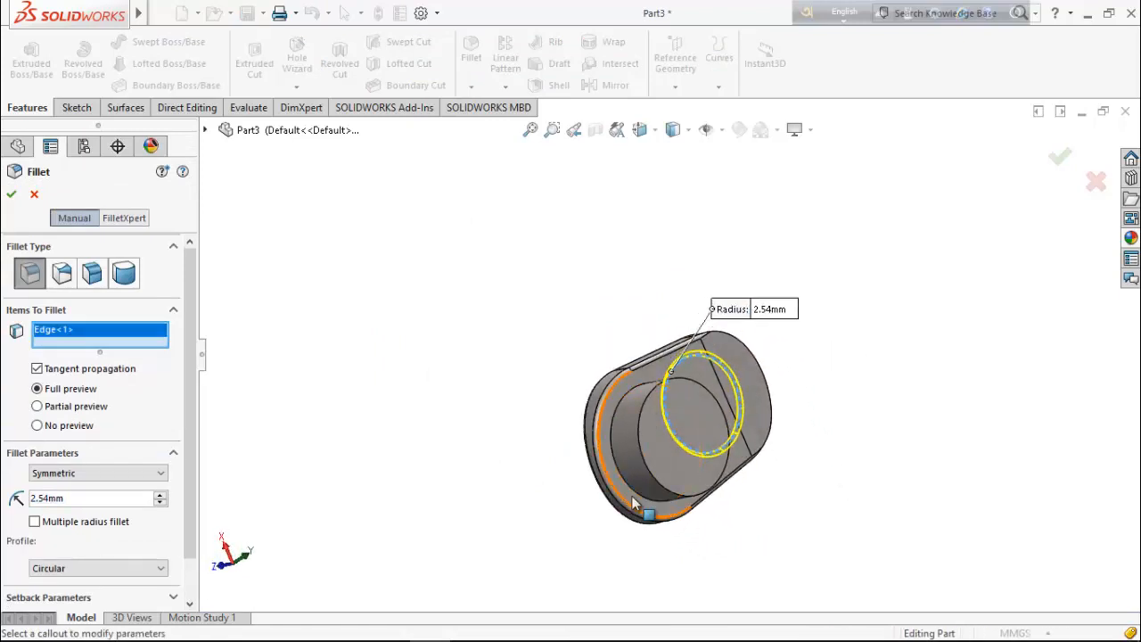
{"action": "left_click", "coordinate": [635, 505]}
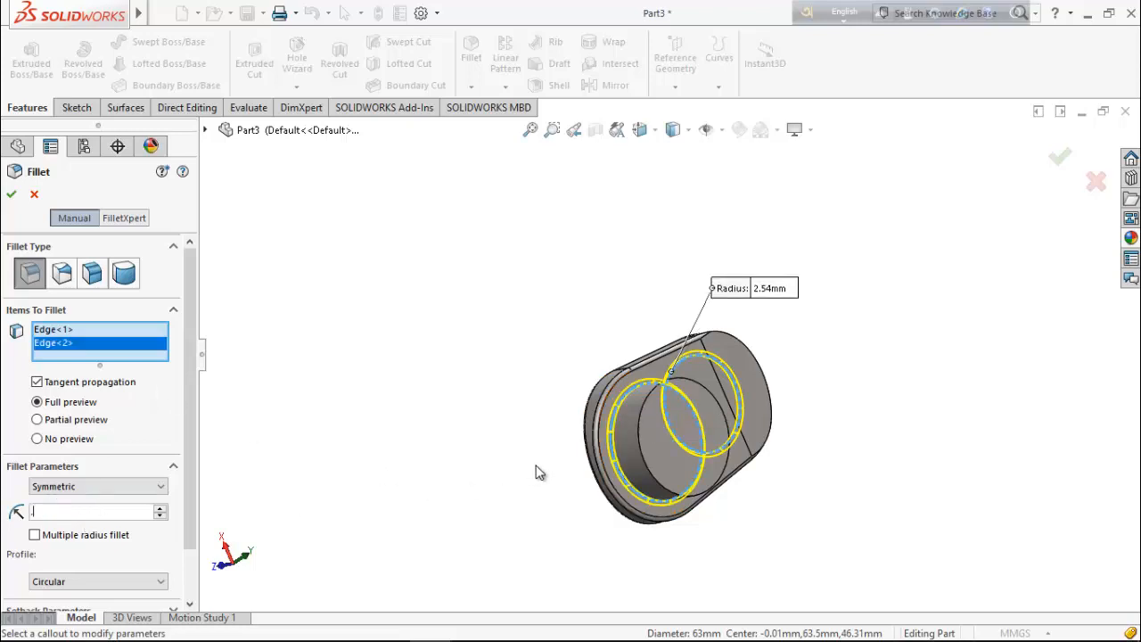
{"action": "type", "text": ".64"}
{"action": "key", "text": "Return"}
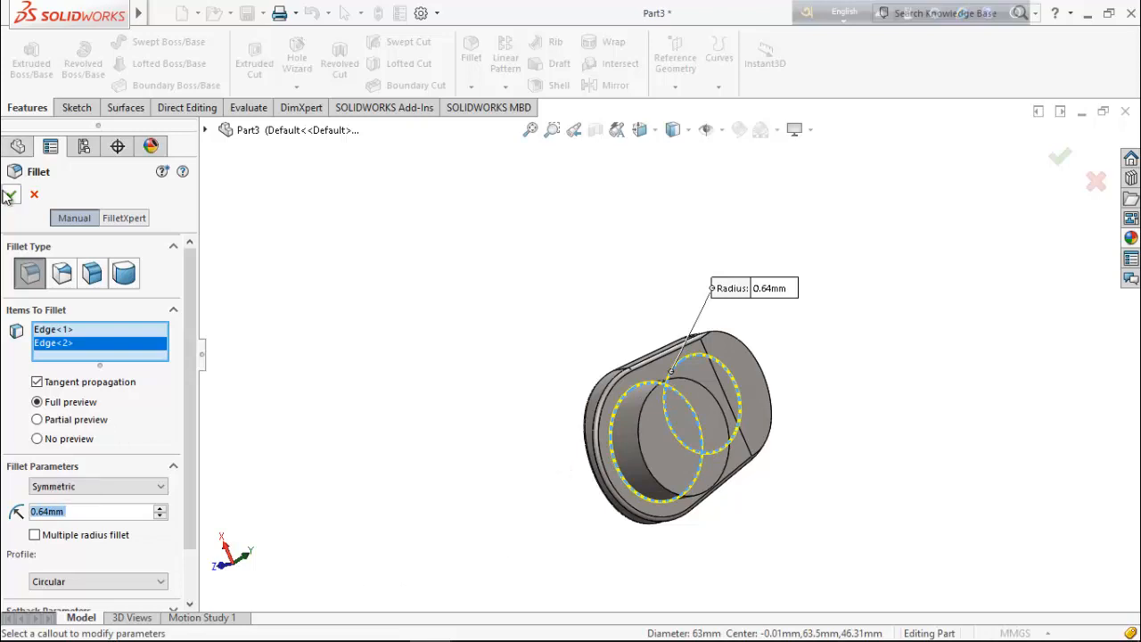
{"action": "key", "text": "Return"}
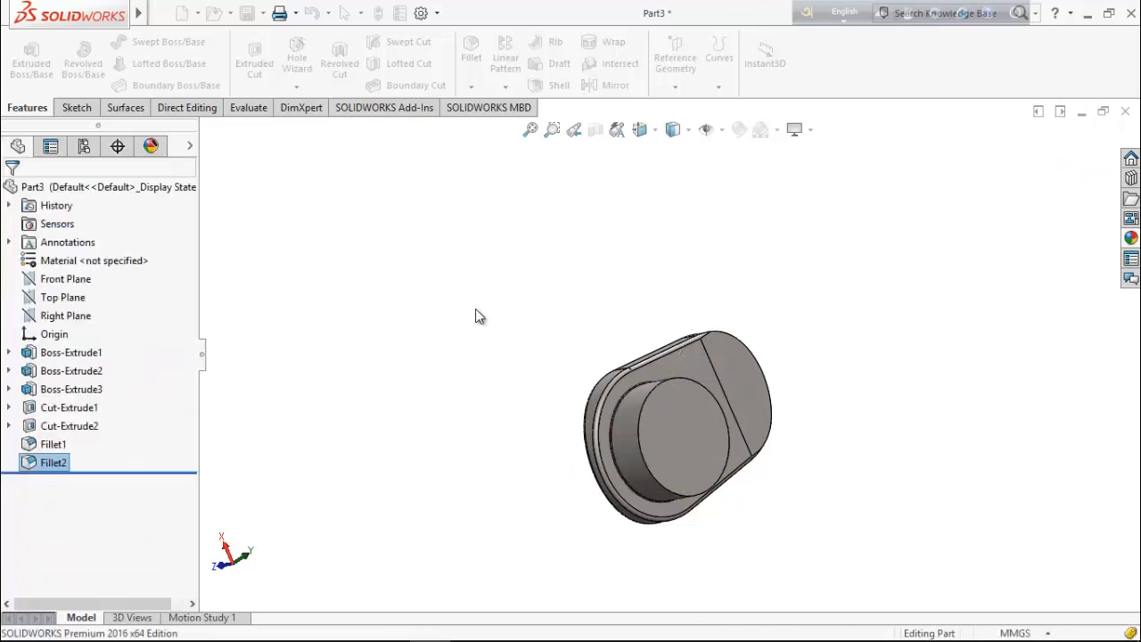
Step: Mirror the whole body about the flat end face of the upper boss, merging the solids
{"action": "middle_click_drag", "start_coordinate": [499, 428], "coordinate": [579, 248]}
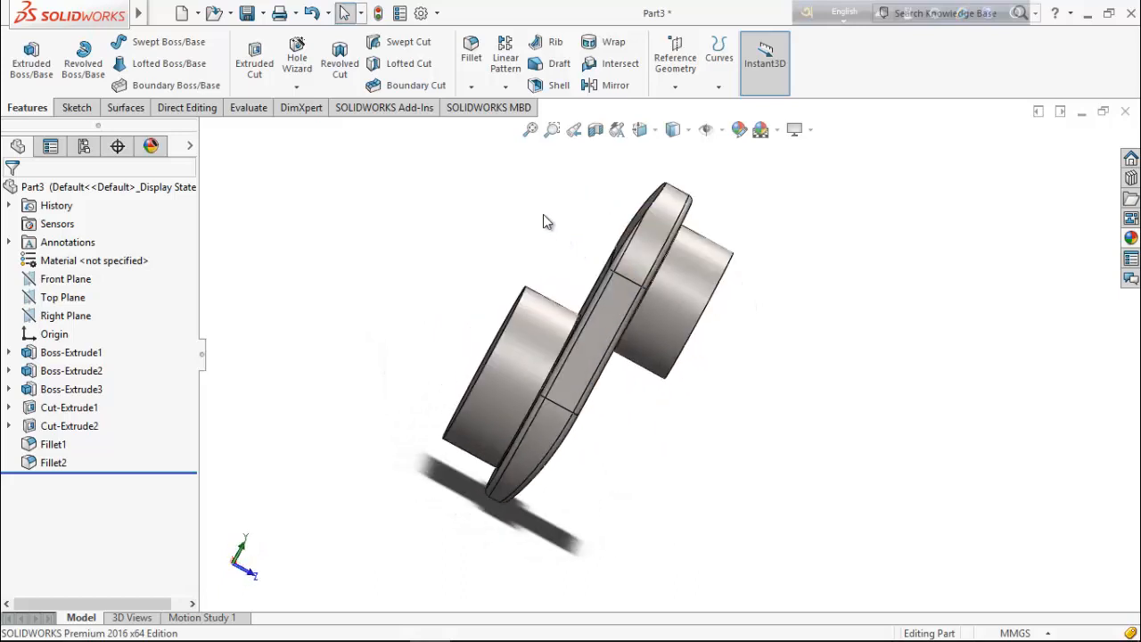
{"action": "left_click", "coordinate": [629, 91]}
{"action": "middle_click_drag", "start_coordinate": [981, 490], "coordinate": [624, 318]}
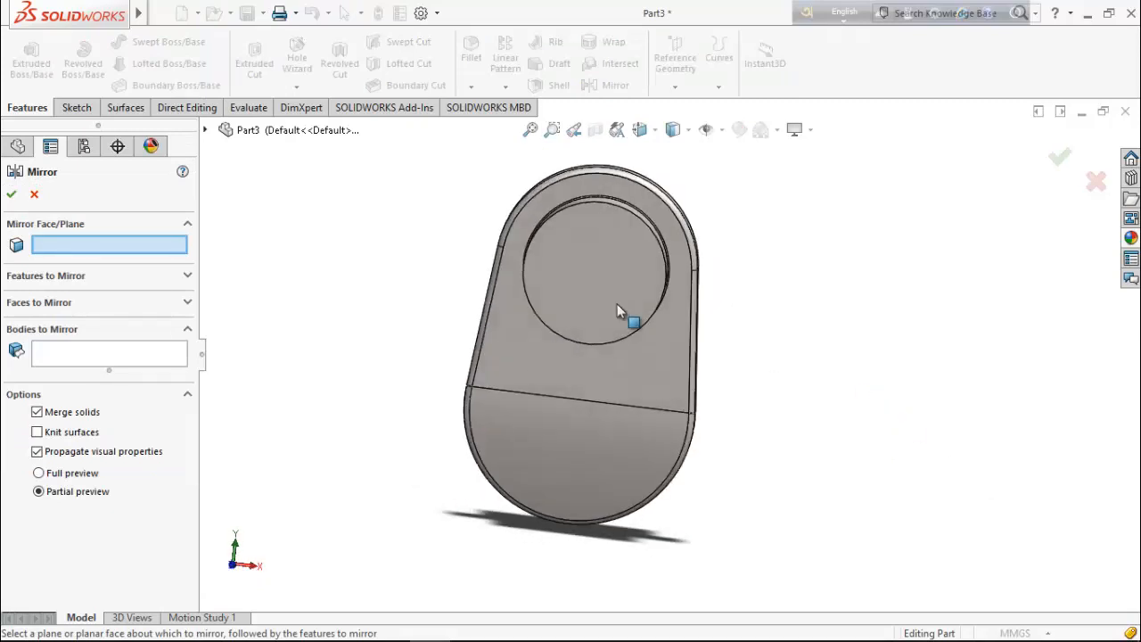
{"action": "left_click", "coordinate": [576, 251]}
{"action": "middle_click_drag", "start_coordinate": [400, 369], "coordinate": [473, 382]}
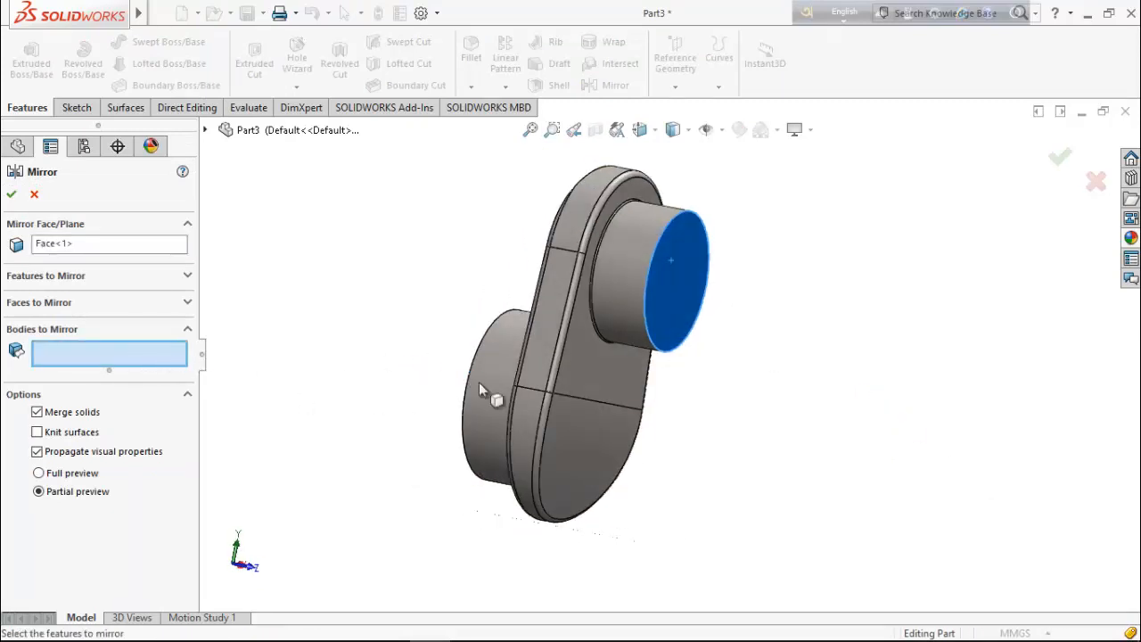
{"action": "left_click", "coordinate": [540, 345]}
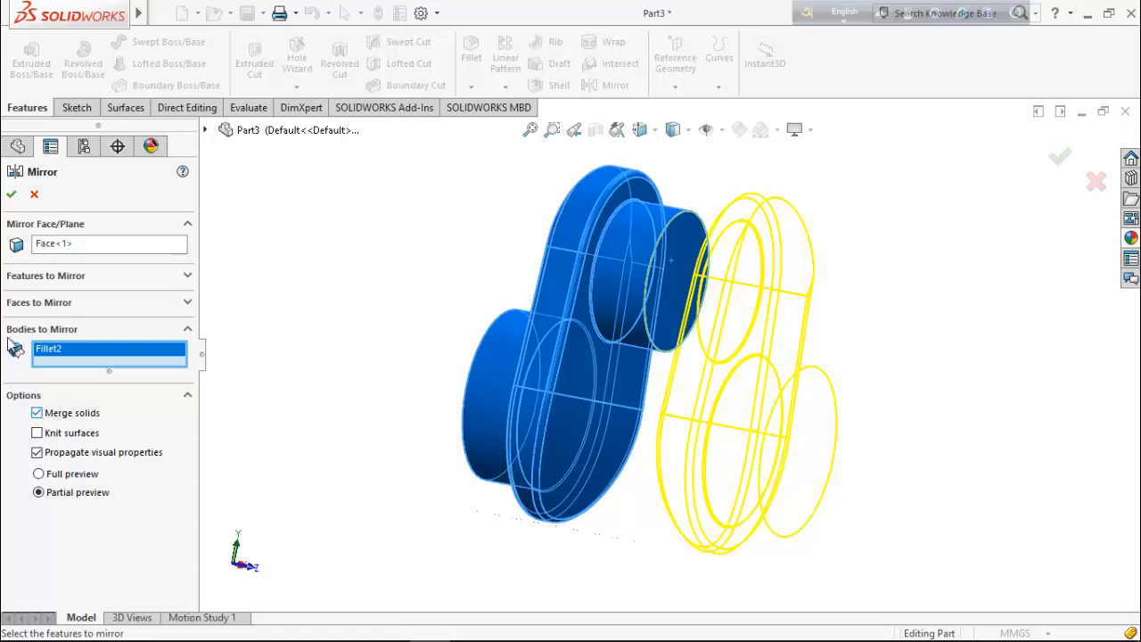
{"action": "left_click", "coordinate": [15, 198]}
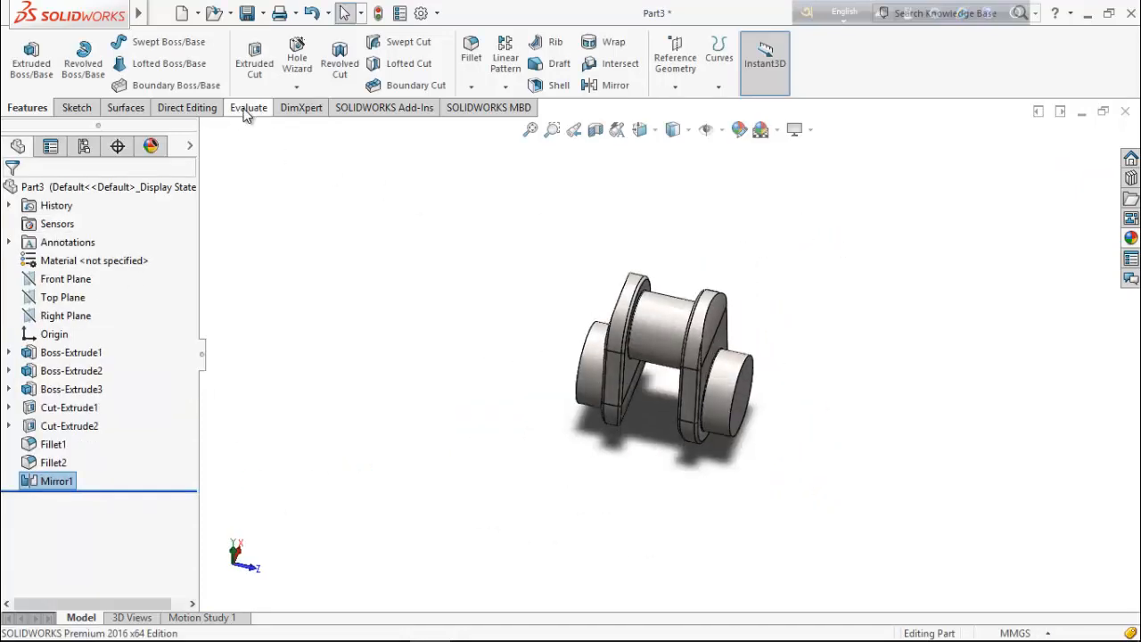
Step: Measure the center distance between the outer end faces of the two outer bosses
{"action": "left_click", "coordinate": [249, 107]}
{"action": "left_click", "coordinate": [69, 58]}
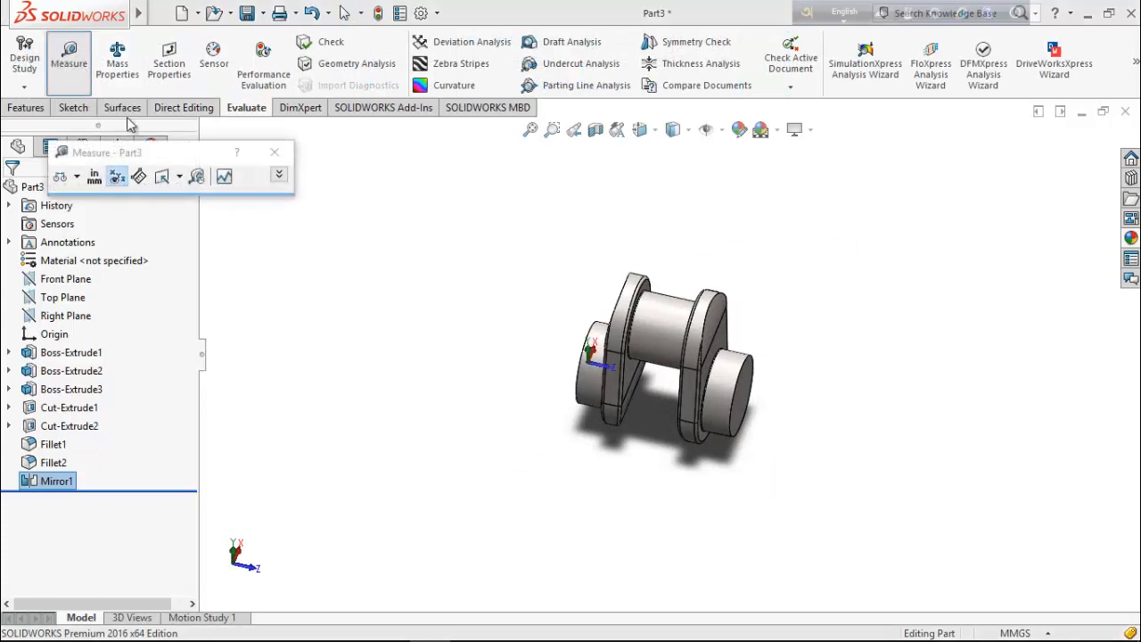
{"action": "middle_click_drag", "start_coordinate": [475, 329], "coordinate": [565, 282]}
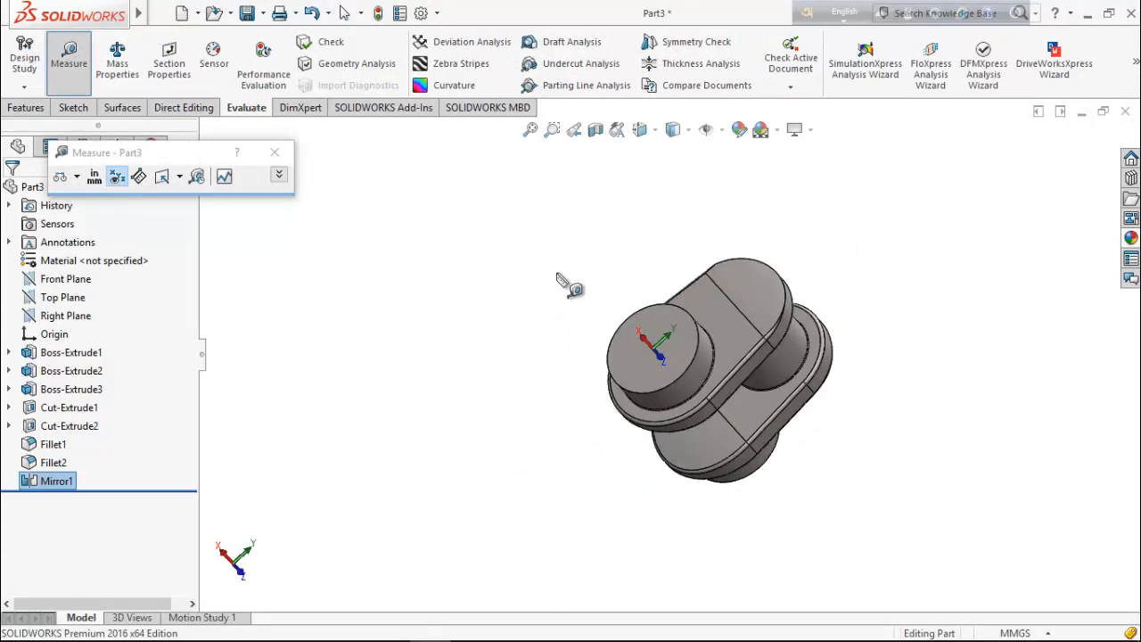
{"action": "left_click", "coordinate": [650, 378]}
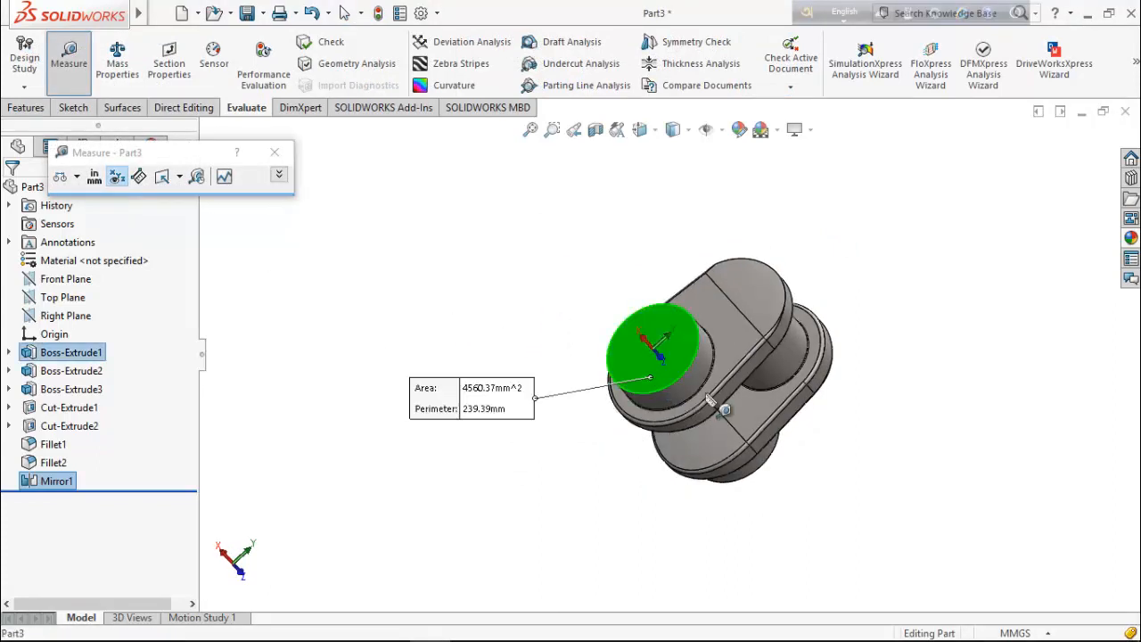
{"action": "middle_click_drag", "start_coordinate": [877, 487], "coordinate": [823, 429]}
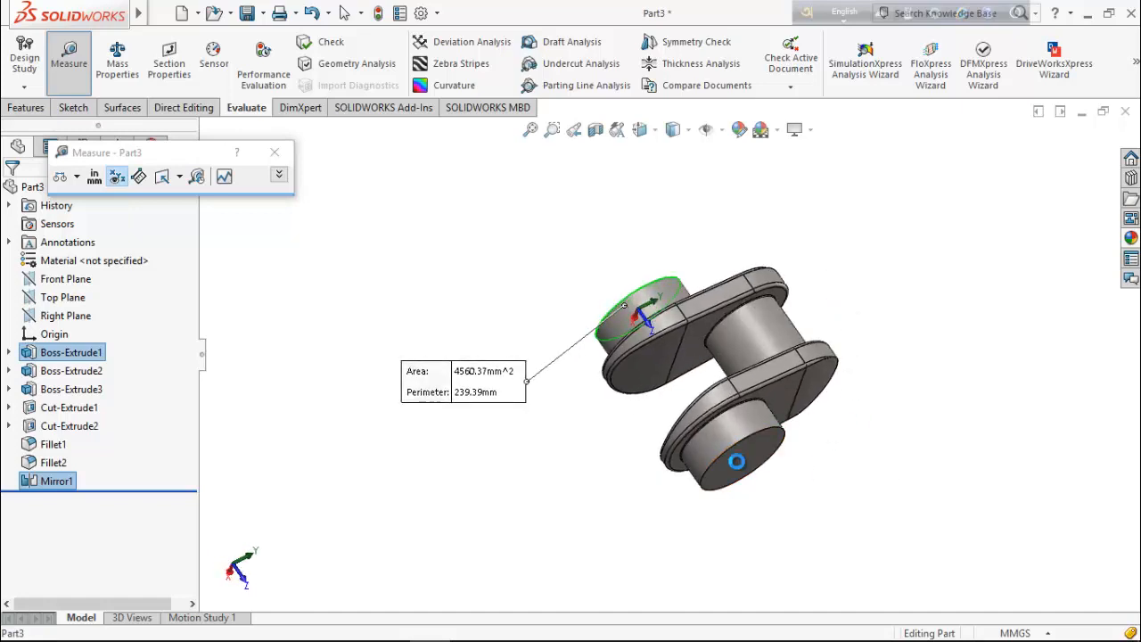
{"action": "left_click", "coordinate": [742, 464]}
{"action": "middle_click_drag", "start_coordinate": [794, 506], "coordinate": [894, 242]}
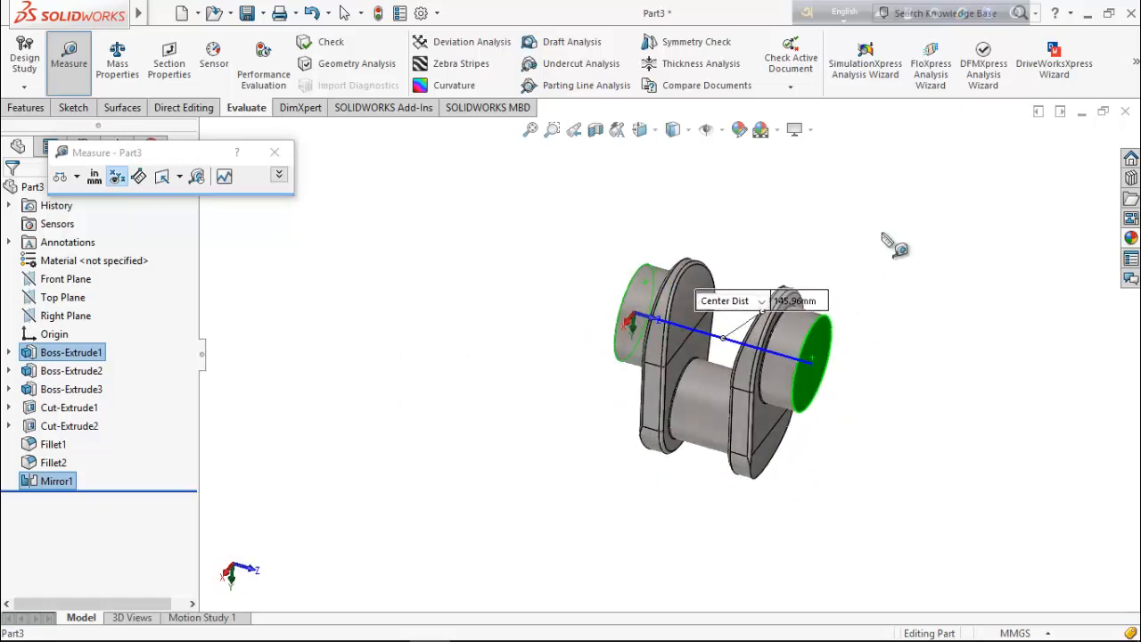
{"action": "middle_click_drag", "start_coordinate": [845, 409], "coordinate": [833, 308]}
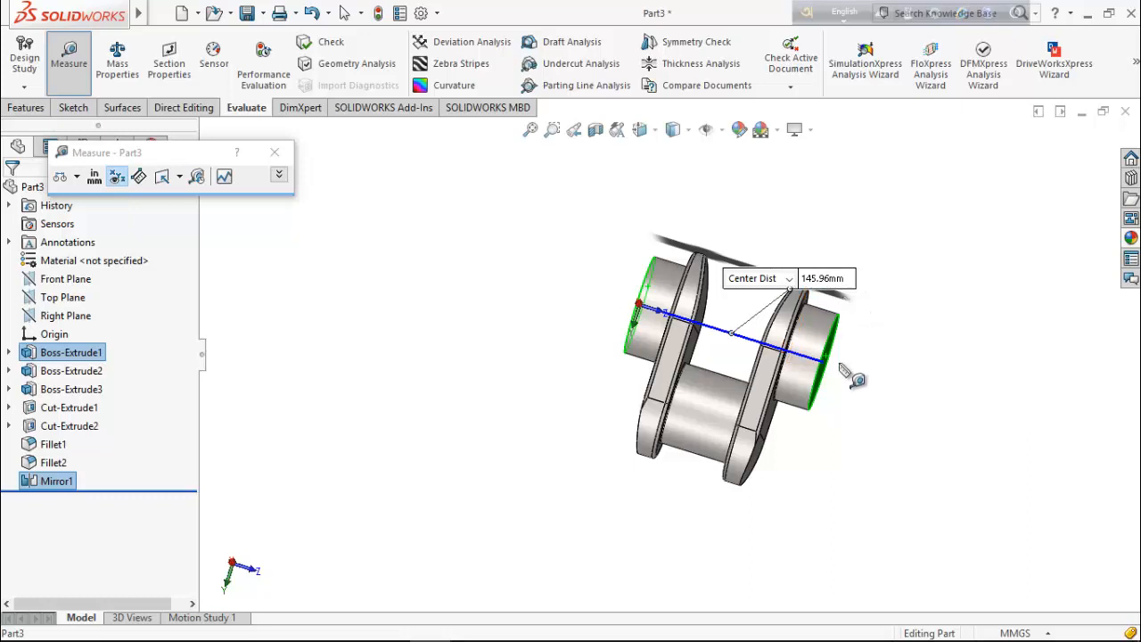
{"action": "middle_click_drag", "start_coordinate": [851, 392], "coordinate": [868, 326]}
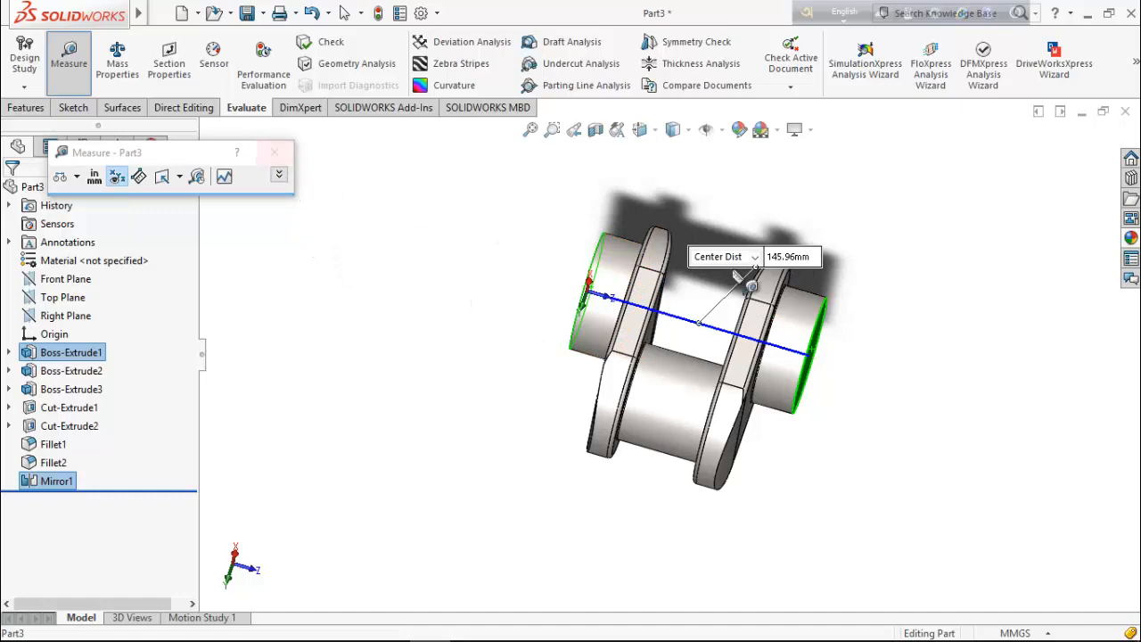
{"action": "left_click", "coordinate": [274, 160]}
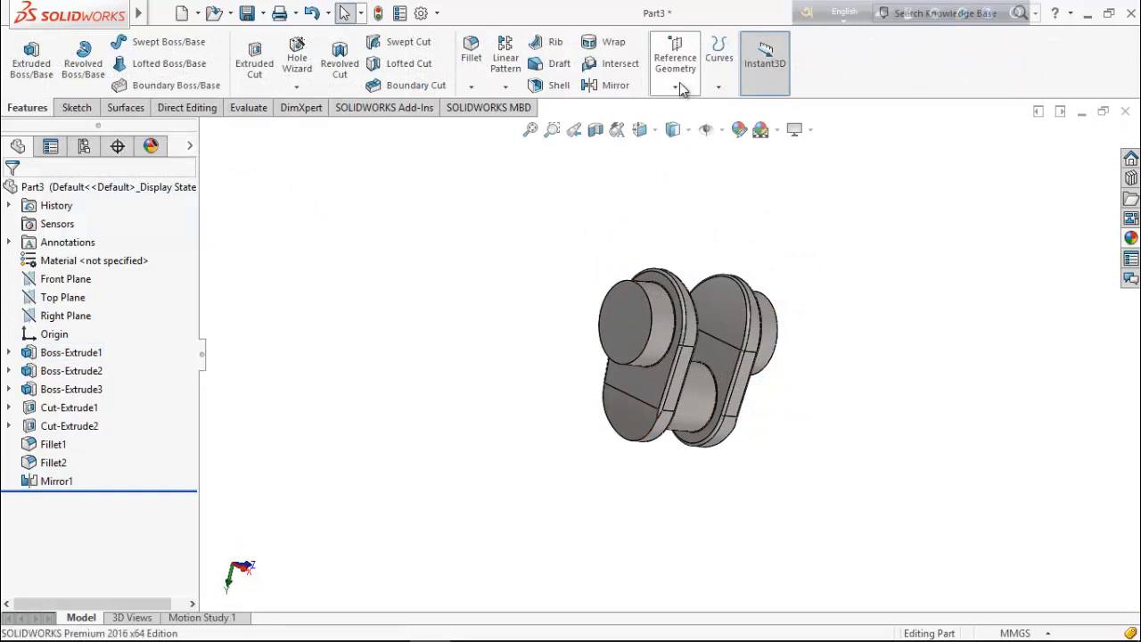
Step: Create a reference axis through the cylindrical face of one of the outer bosses
{"action": "left_click", "coordinate": [677, 88]}
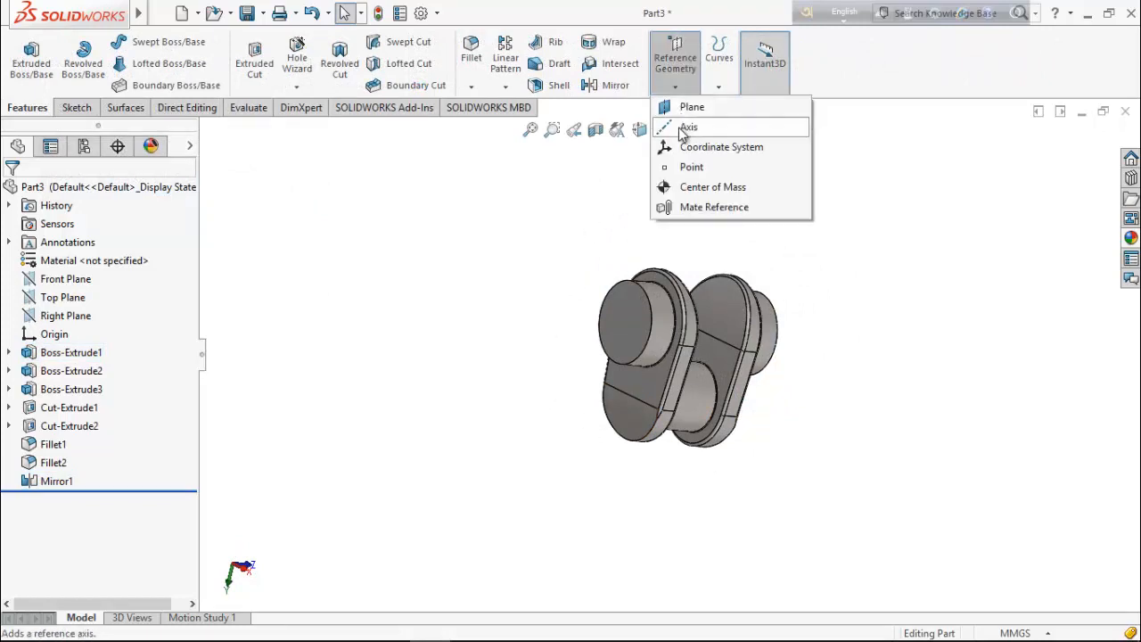
{"action": "left_click", "coordinate": [686, 128]}
{"action": "middle_click_drag", "start_coordinate": [730, 235], "coordinate": [812, 458]}
{"action": "middle_click_drag", "start_coordinate": [719, 367], "coordinate": [750, 347]}
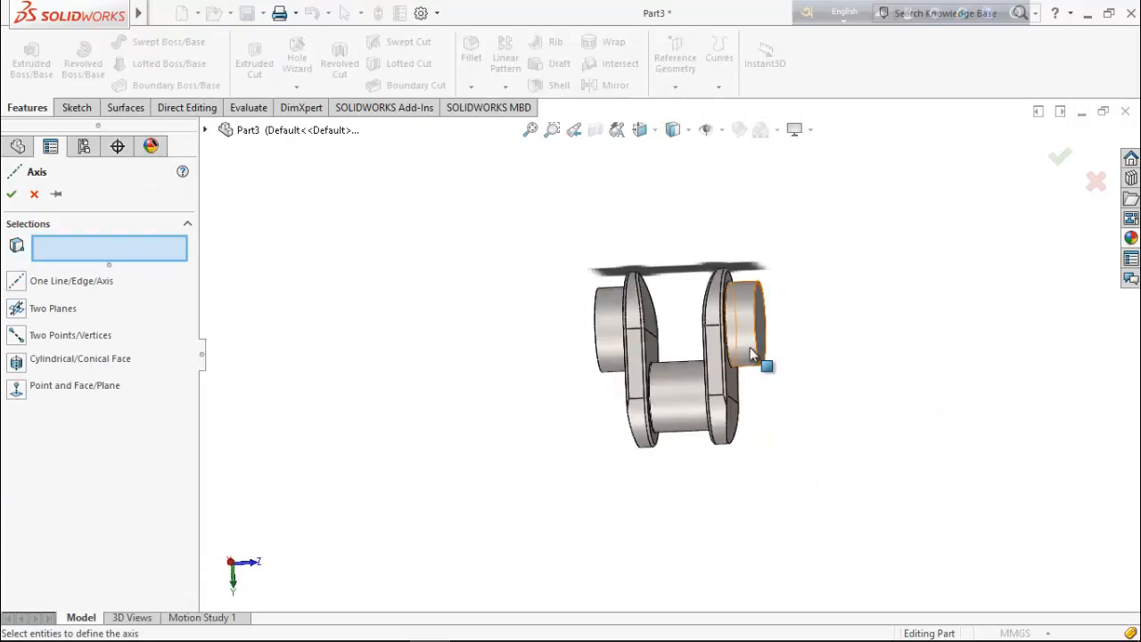
{"action": "left_click", "coordinate": [745, 337]}
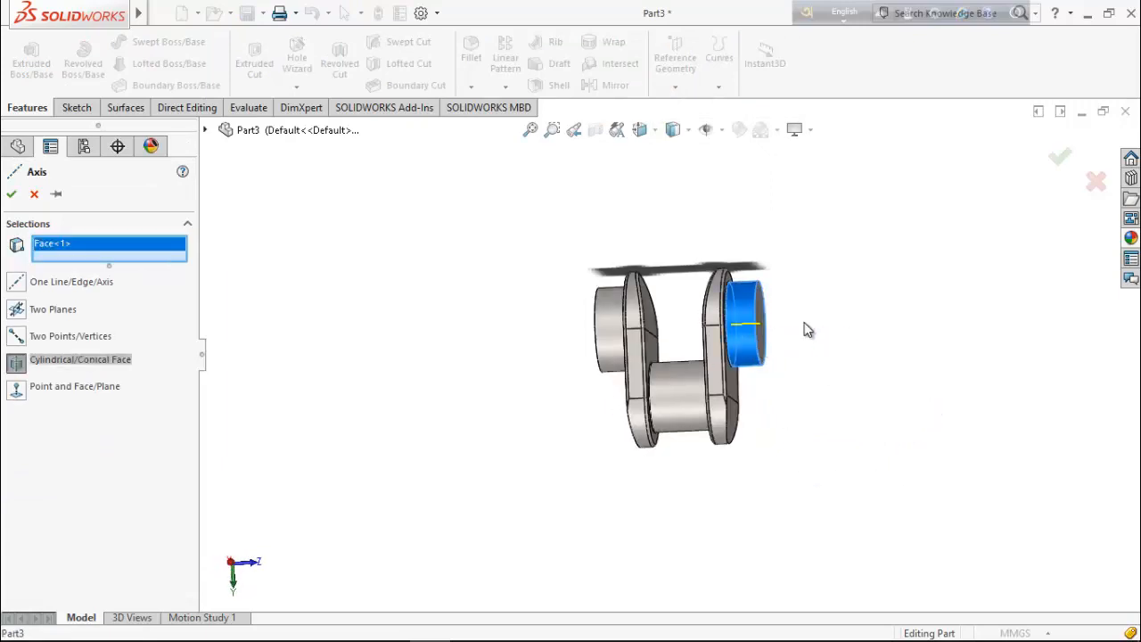
{"action": "middle_click_drag", "start_coordinate": [551, 410], "coordinate": [395, 316]}
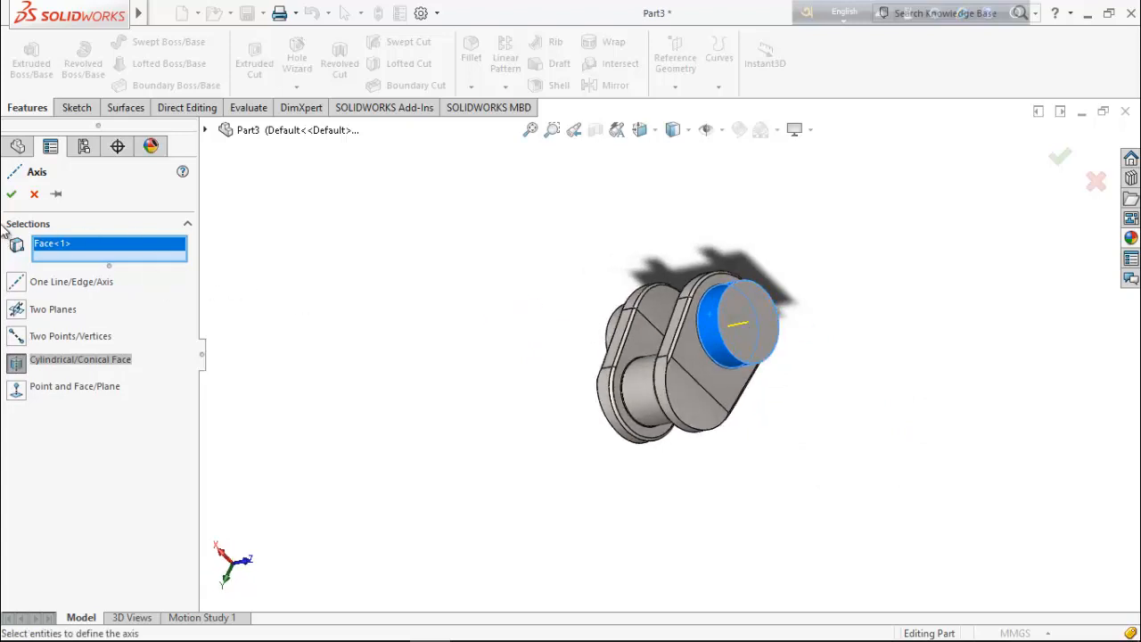
{"action": "left_click", "coordinate": [15, 196]}
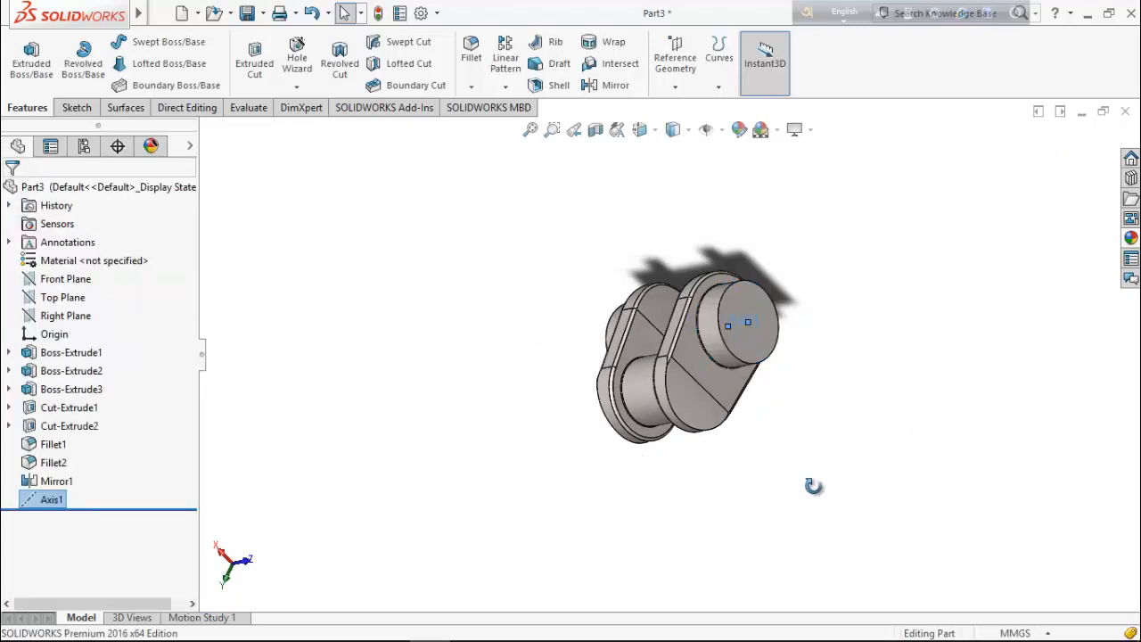
Step: Extend both ends of the reference axis well beyond the crank throw
{"action": "middle_click_drag", "start_coordinate": [813, 486], "coordinate": [856, 486]}
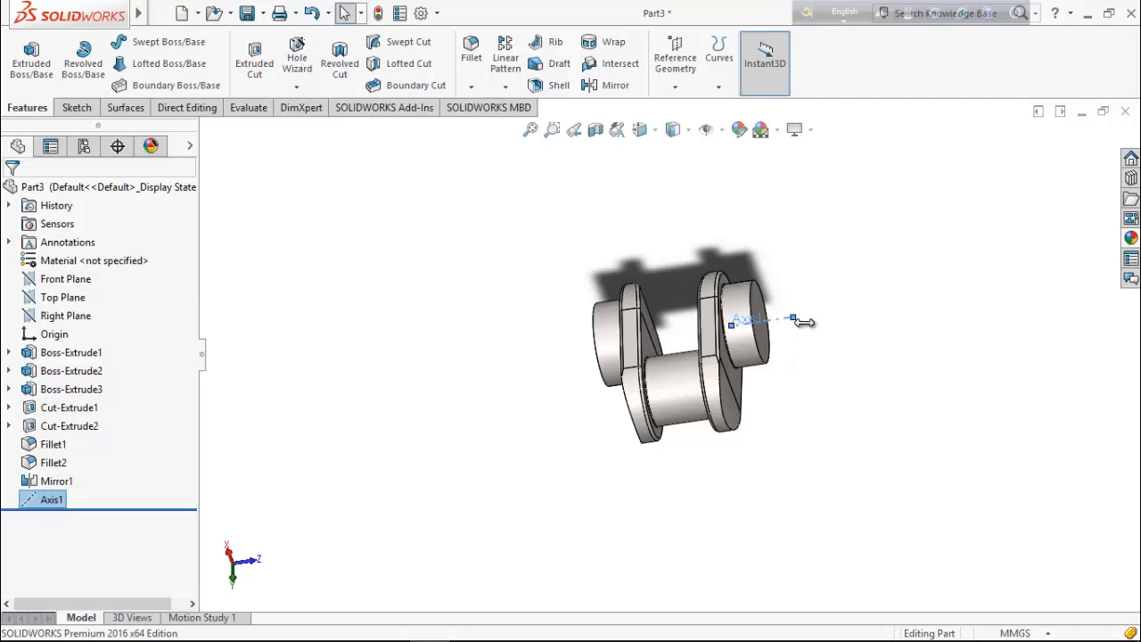
{"action": "left_click_drag", "start_coordinate": [983, 320], "coordinate": [1047, 296]}
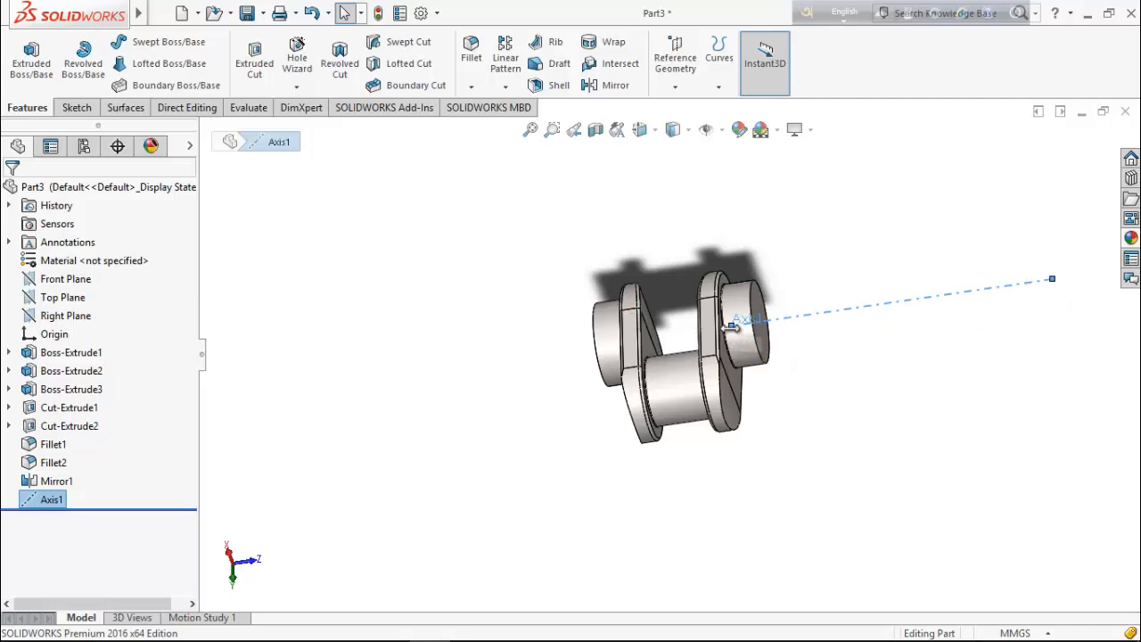
{"action": "left_click_drag", "start_coordinate": [731, 326], "coordinate": [521, 375]}
{"action": "middle_click_drag", "start_coordinate": [214, 223], "coordinate": [399, 324]}
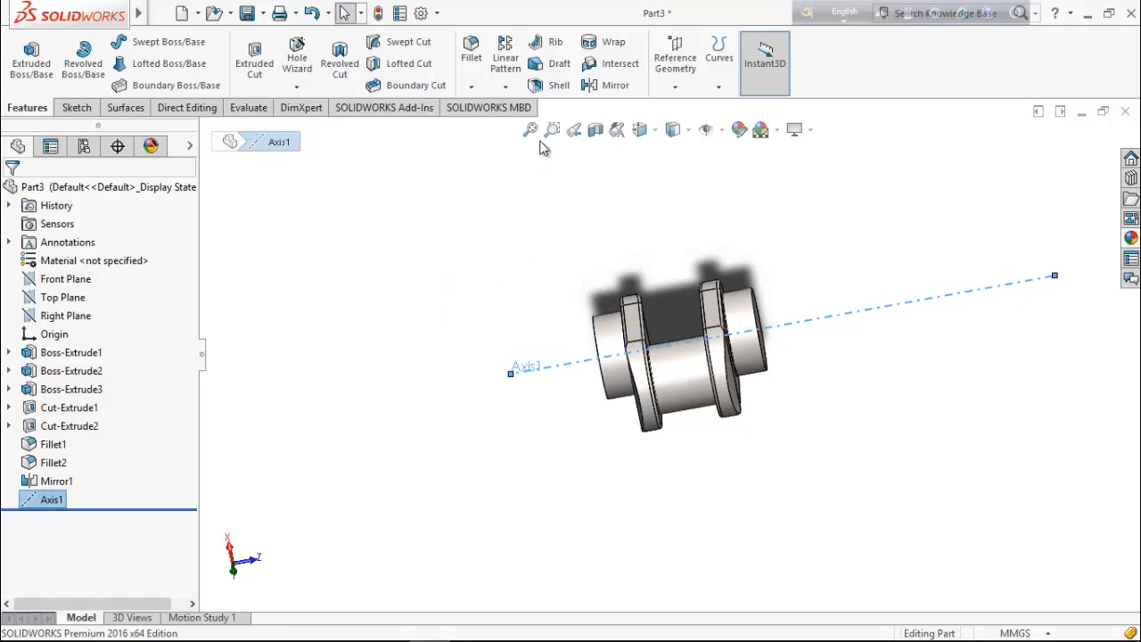
Step: Set up a linear pattern of the whole crank throw body along the reference axis, with 145.96 mm spacing and 3 instances
{"action": "left_click", "coordinate": [506, 87]}
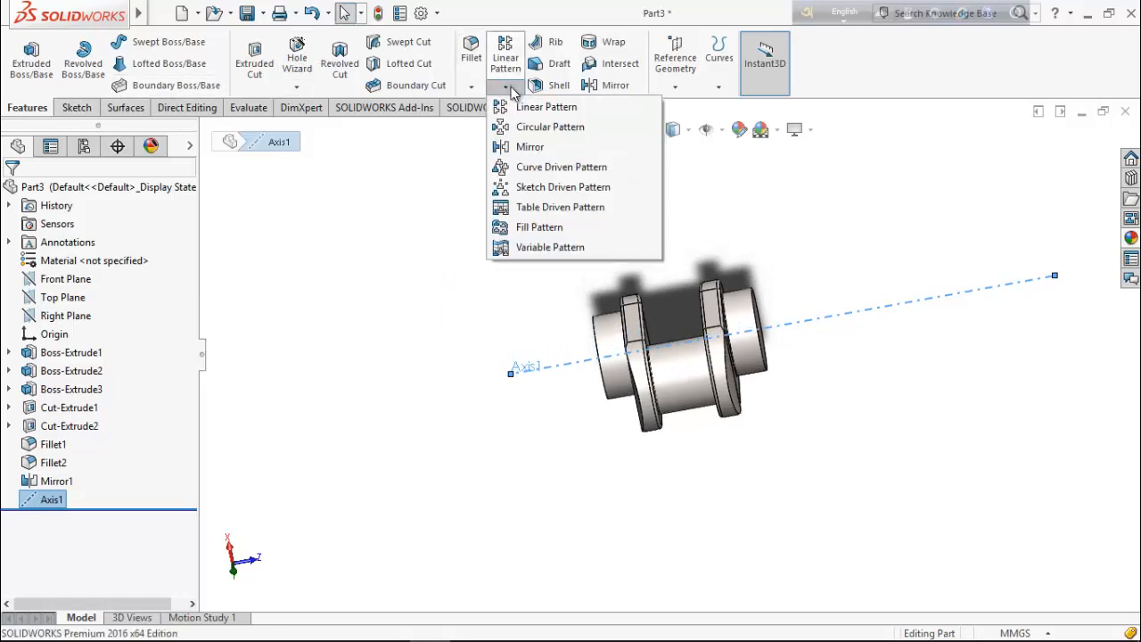
{"action": "left_click", "coordinate": [524, 105]}
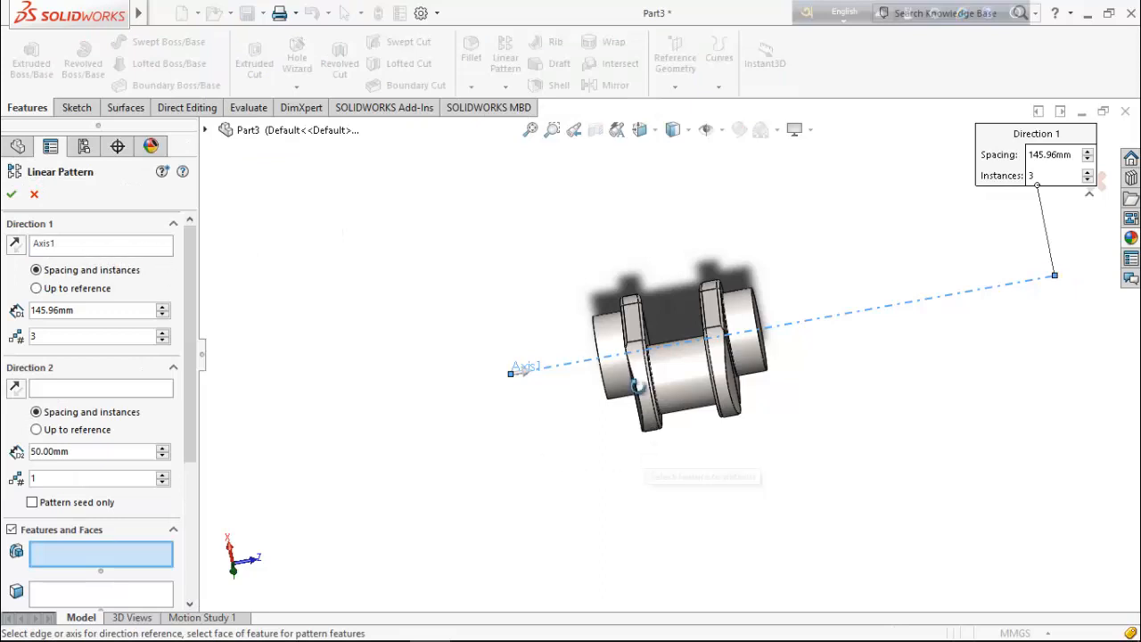
{"action": "middle_click_drag", "start_coordinate": [557, 478], "coordinate": [140, 297]}
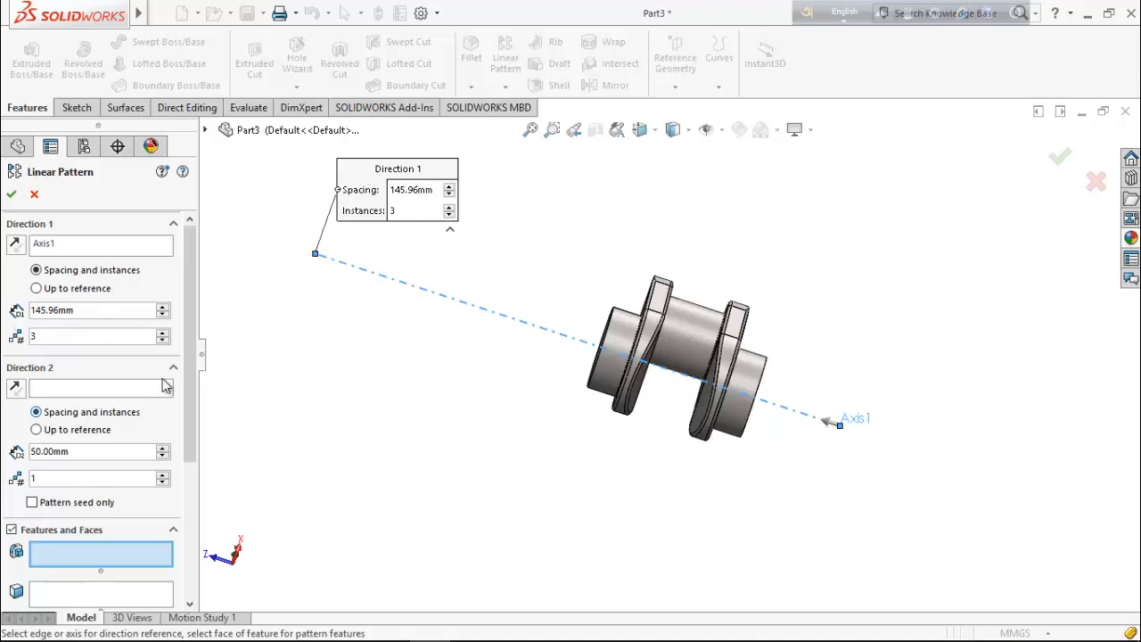
{"action": "scroll", "coordinate": [188, 331], "scroll_direction": "down", "scroll_amount": 3}
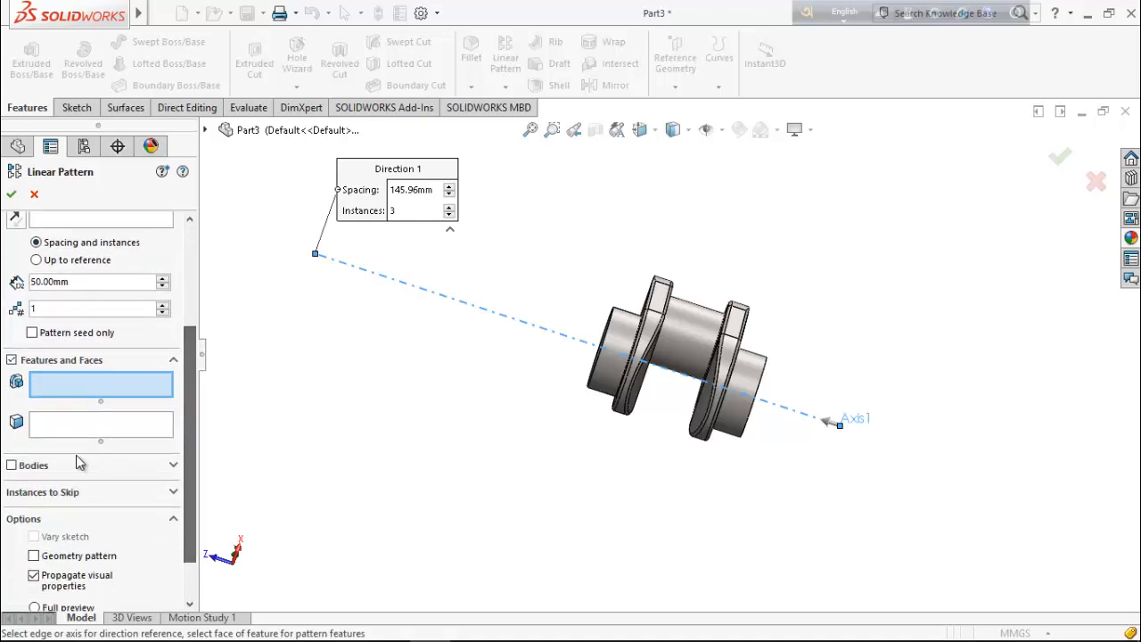
{"action": "left_click", "coordinate": [33, 468]}
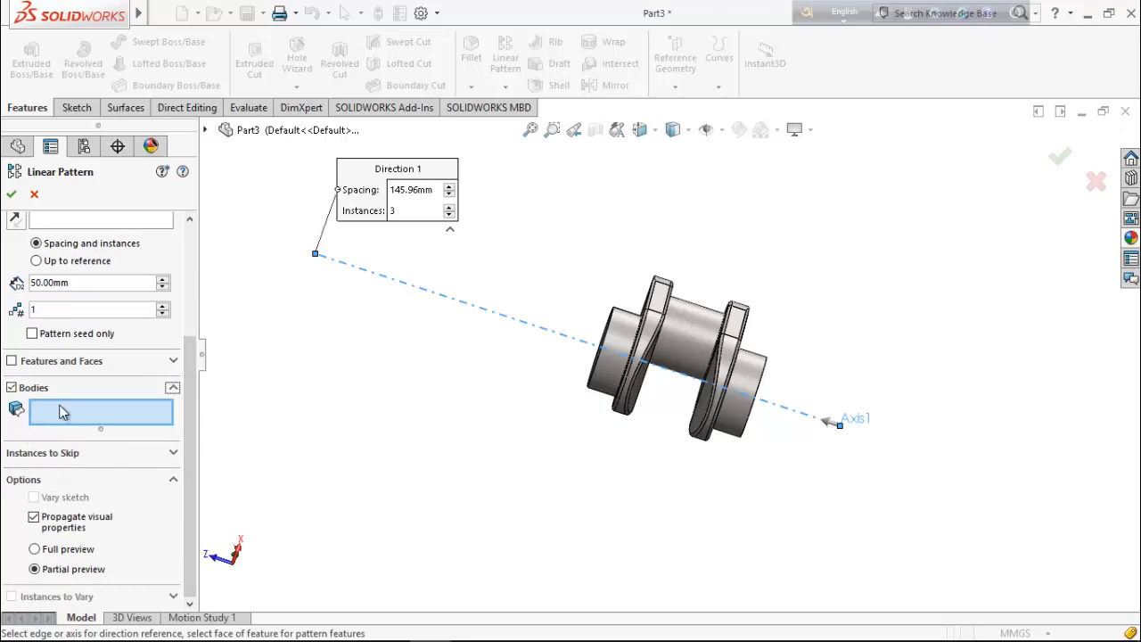
{"action": "left_click", "coordinate": [683, 342]}
{"action": "middle_click_drag", "start_coordinate": [673, 437], "coordinate": [688, 354]}
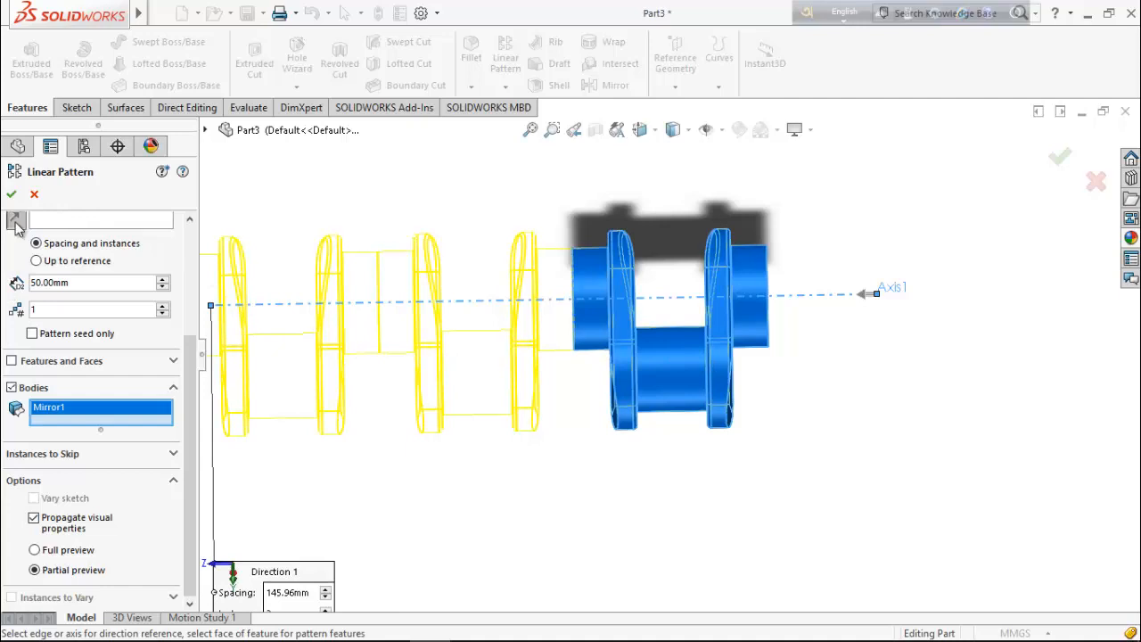
Step: Set the second direction's instance count to 3, reverse the first pattern direction, and complete the linear pattern
{"action": "double_click", "coordinate": [55, 308]}
{"action": "type", "text": "5"}
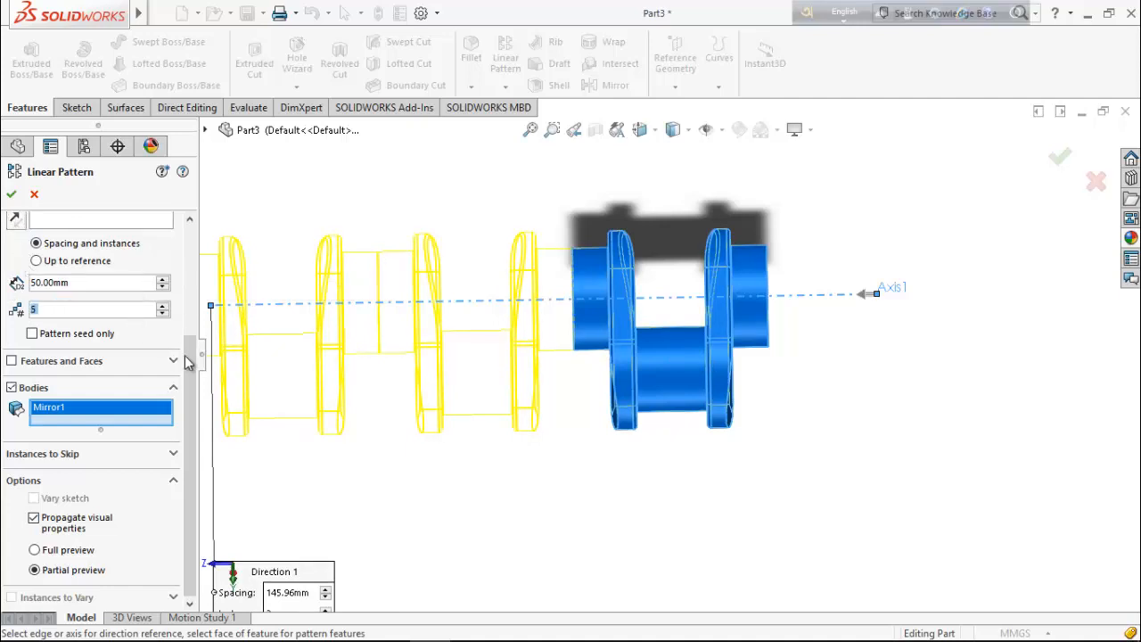
{"action": "left_click", "coordinate": [162, 314]}
{"action": "left_click_drag", "start_coordinate": [190, 349], "coordinate": [200, 227]}
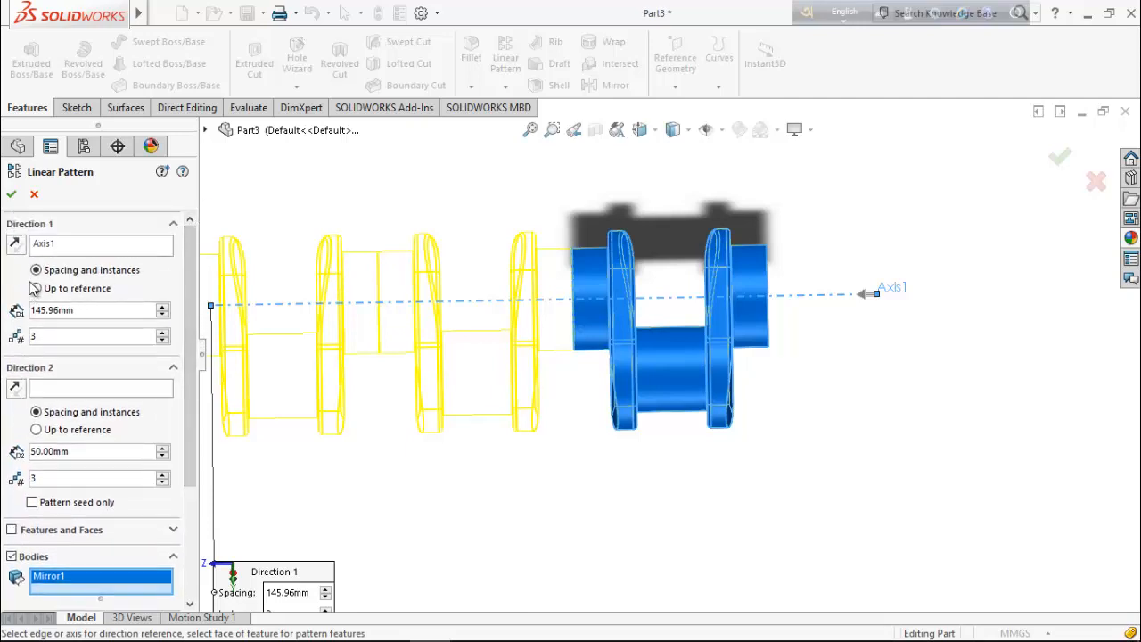
{"action": "left_click", "coordinate": [16, 246]}
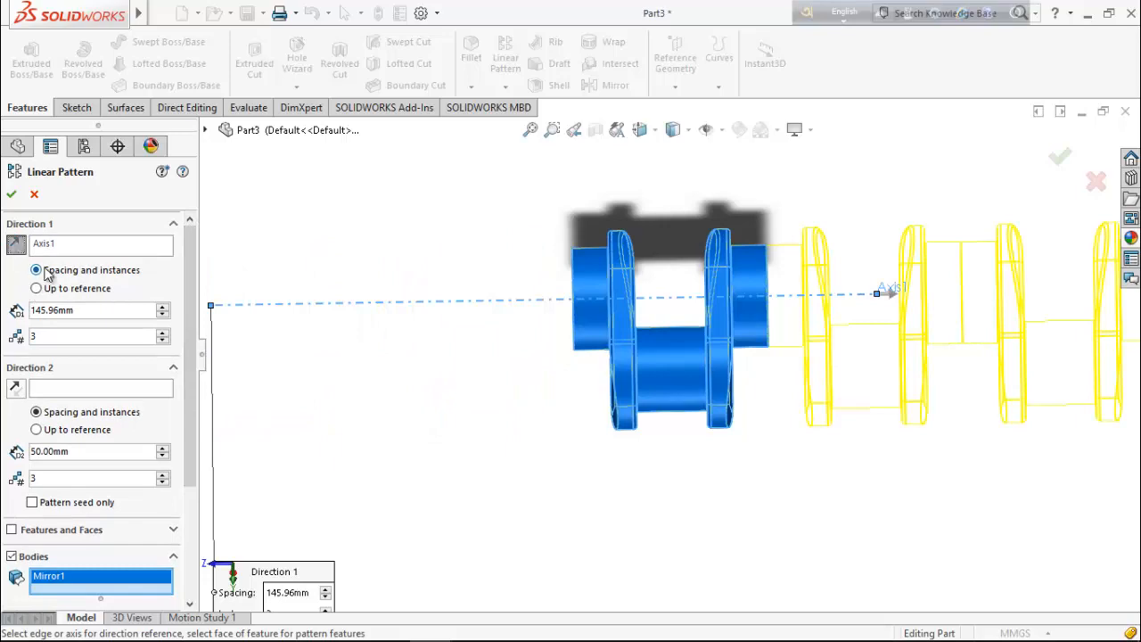
{"action": "left_click", "coordinate": [11, 195]}
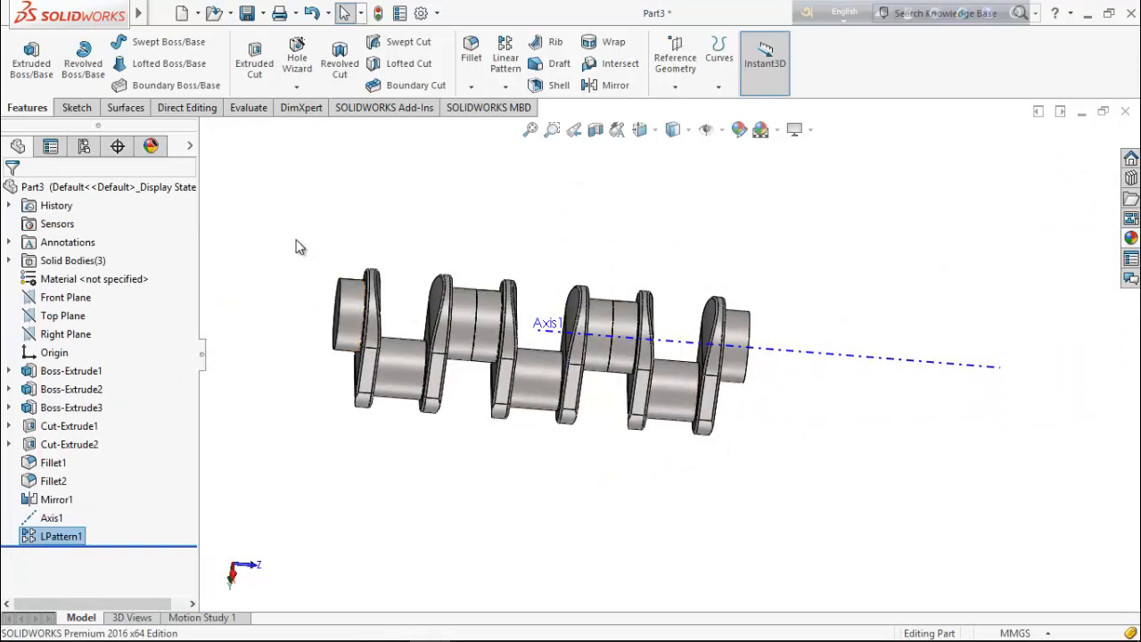
Step: Rotate the middle crank throw body 120 degrees about the reference axis with Move/Copy Body, without making a copy
{"action": "left_click", "coordinate": [194, 111]}
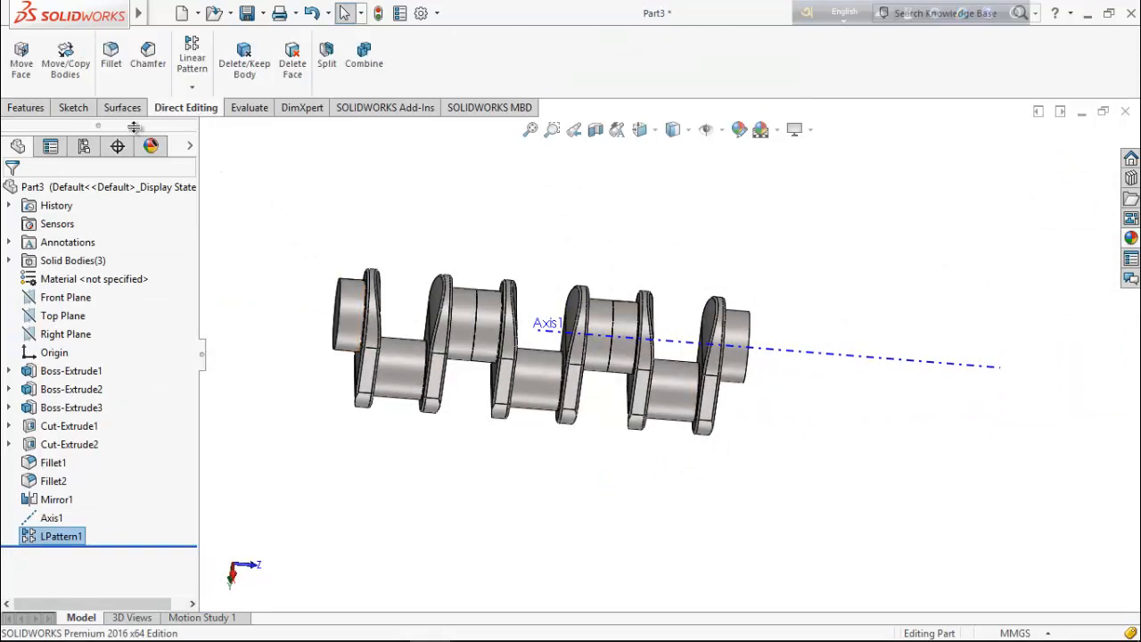
{"action": "left_click", "coordinate": [72, 70]}
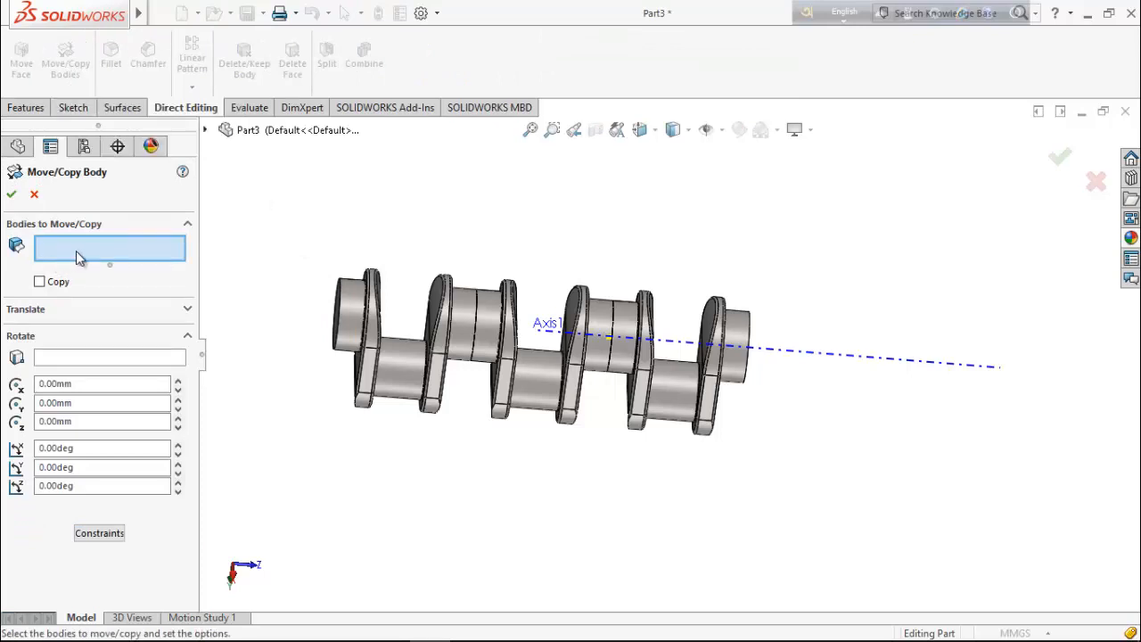
{"action": "left_click", "coordinate": [533, 408]}
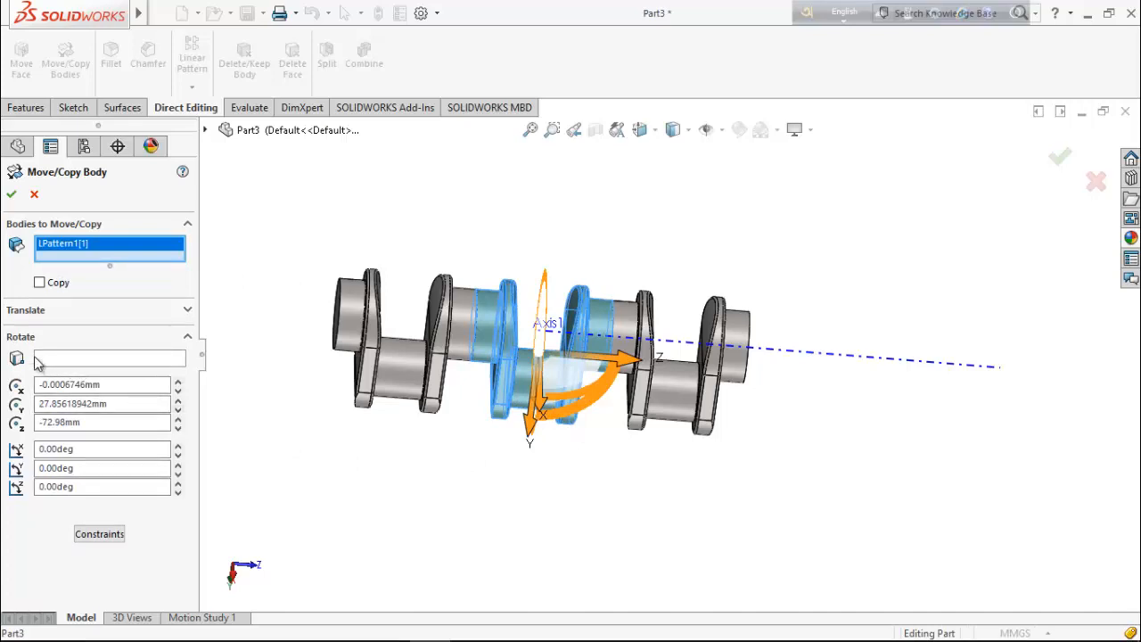
{"action": "left_click", "coordinate": [76, 362]}
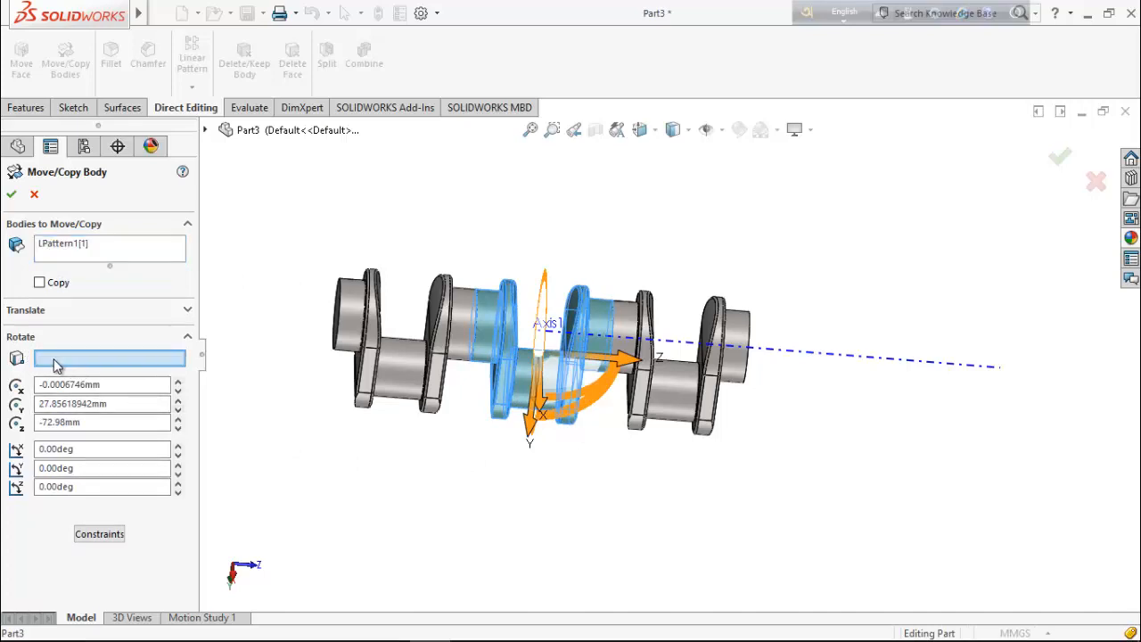
{"action": "left_click", "coordinate": [830, 357]}
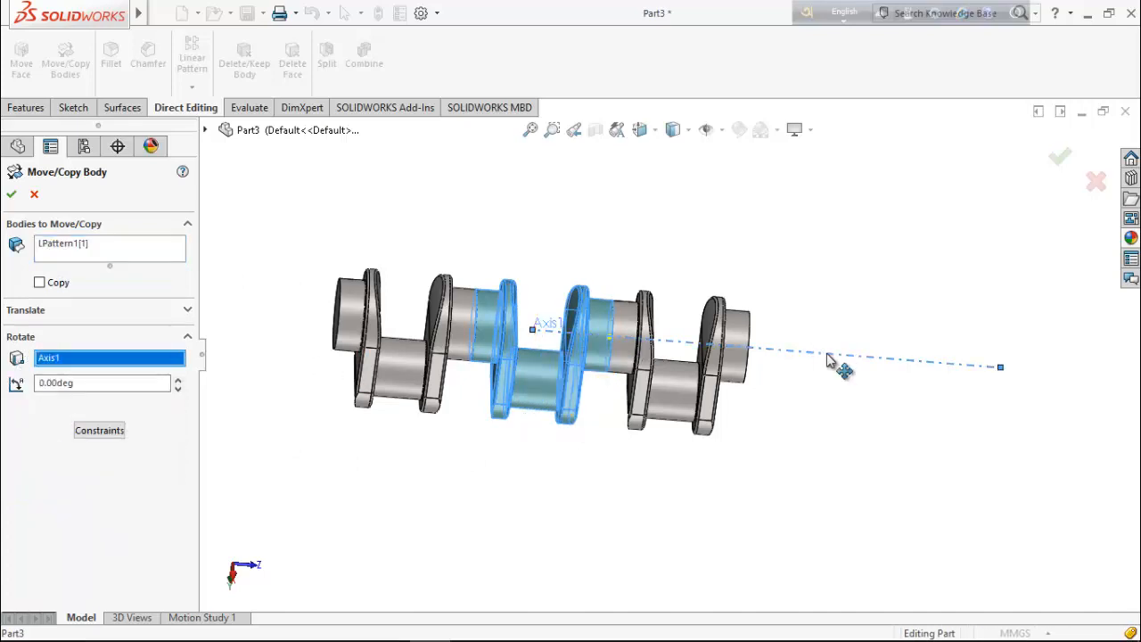
{"action": "left_click", "coordinate": [85, 383]}
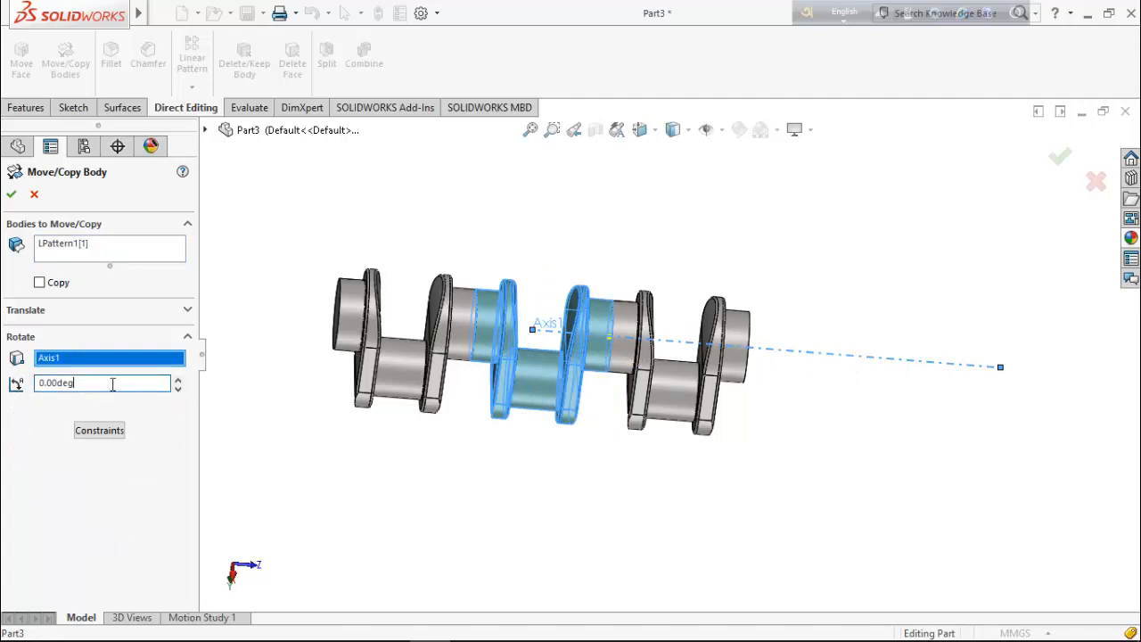
{"action": "double_click", "coordinate": [113, 385]}
{"action": "type", "text": "120"}
{"action": "key", "text": "Return"}
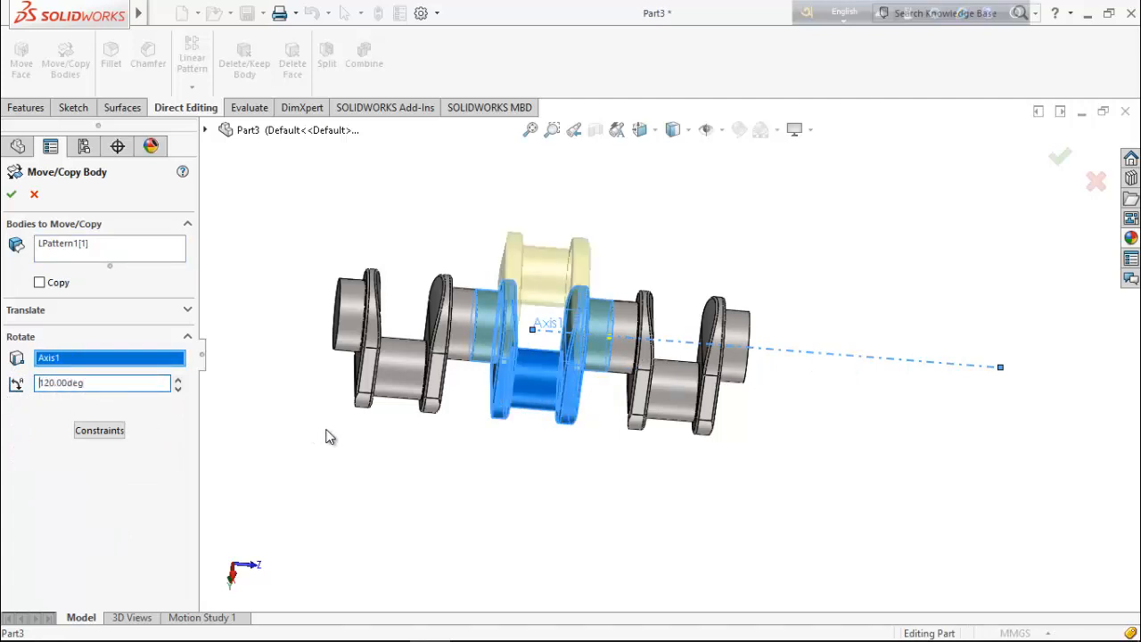
{"action": "left_click", "coordinate": [10, 195]}
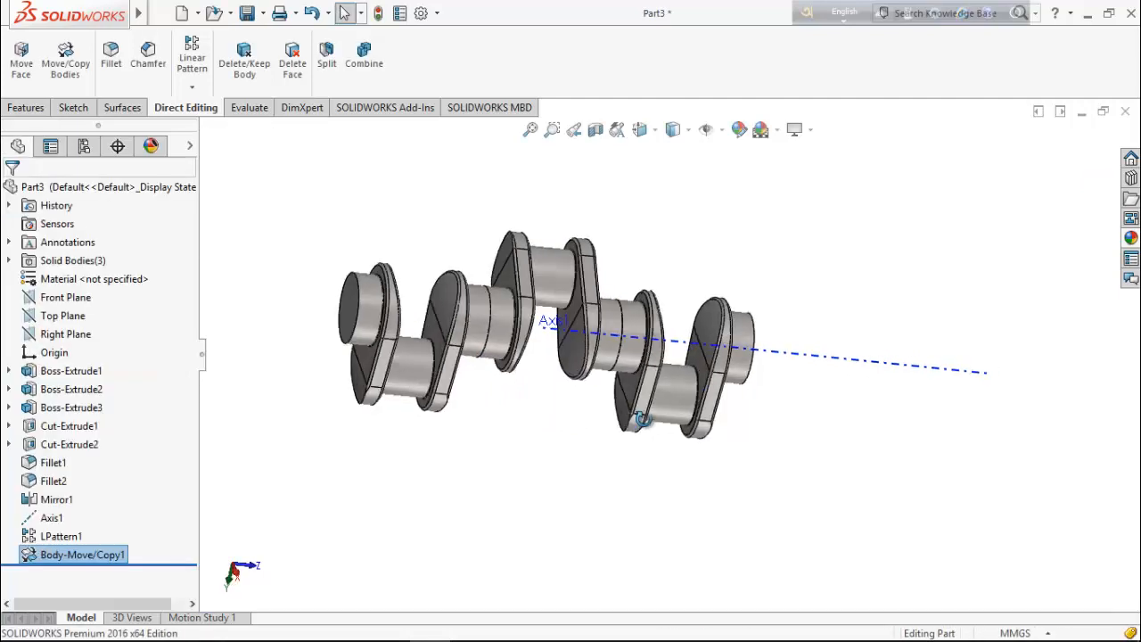
Step: Rotate the original end crank throw body -120 degrees about the reference axis with Move/Copy Body, without making a copy
{"action": "middle_click_drag", "start_coordinate": [642, 419], "coordinate": [611, 471]}
{"action": "left_click", "coordinate": [64, 69]}
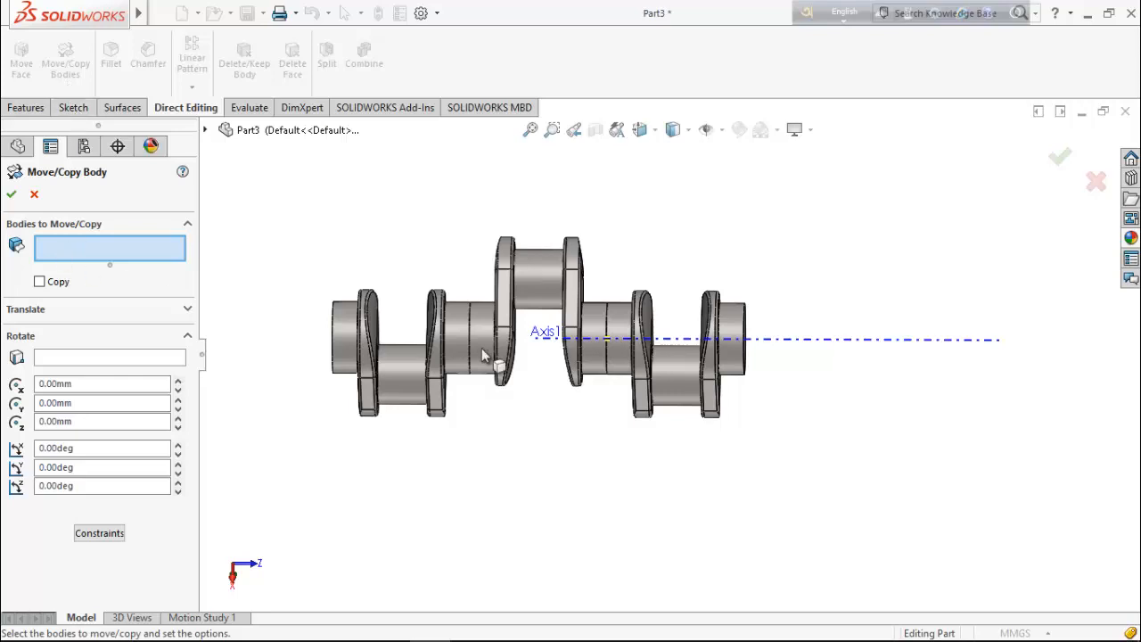
{"action": "left_click", "coordinate": [664, 398]}
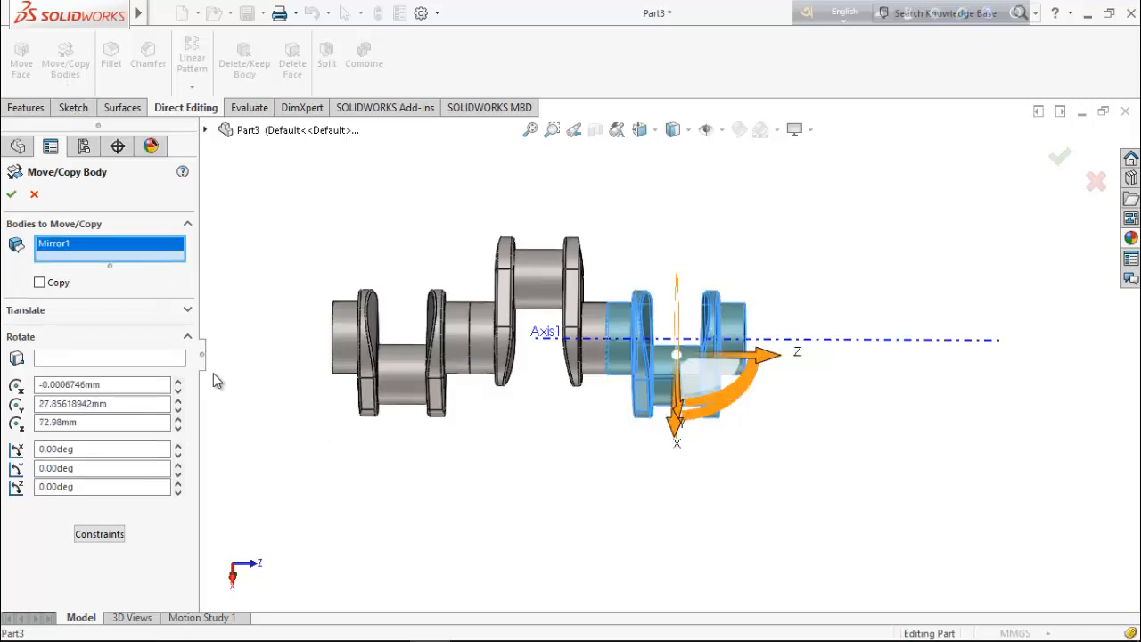
{"action": "left_click", "coordinate": [79, 358]}
{"action": "left_click", "coordinate": [933, 340]}
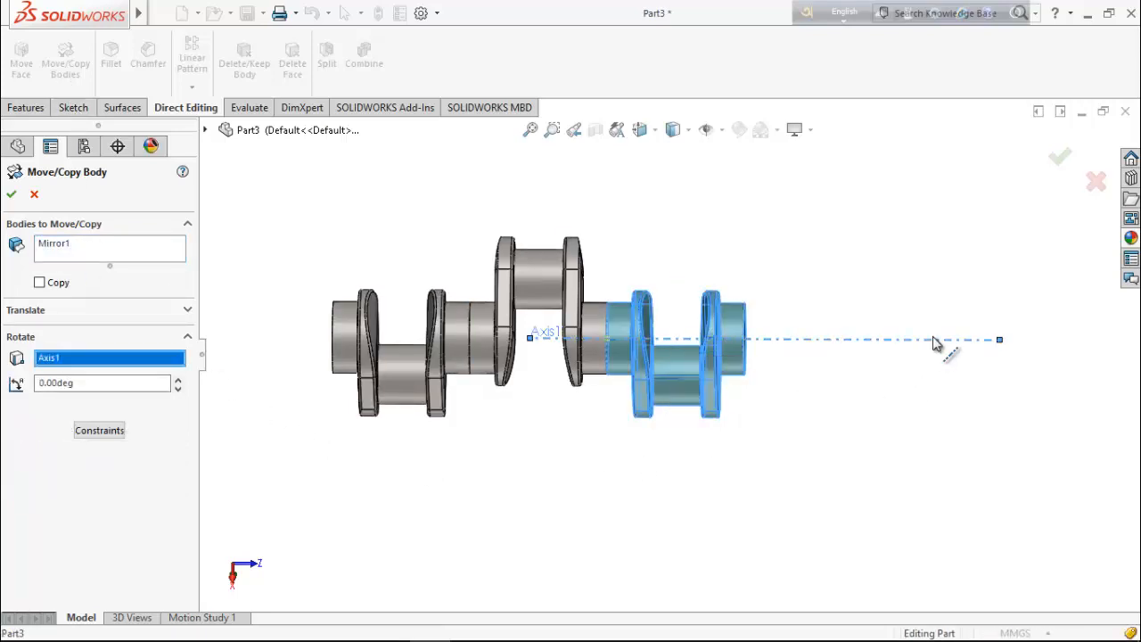
{"action": "left_click", "coordinate": [166, 382]}
{"action": "left_click_drag", "start_coordinate": [165, 383], "coordinate": [45, 376]}
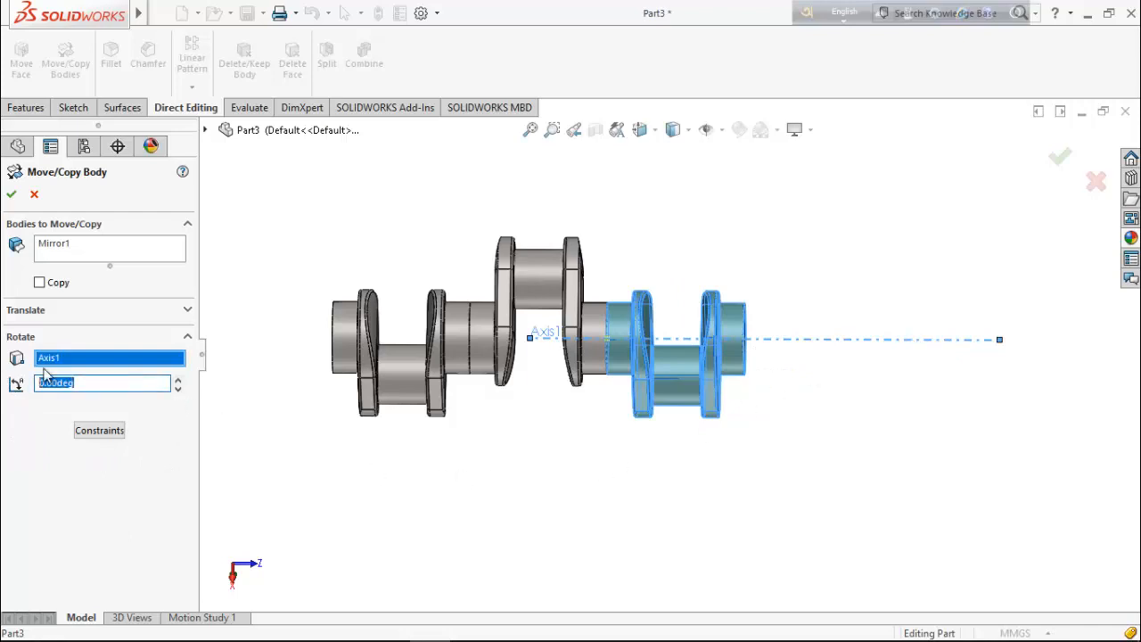
{"action": "type", "text": "-120"}
{"action": "key", "text": "Return"}
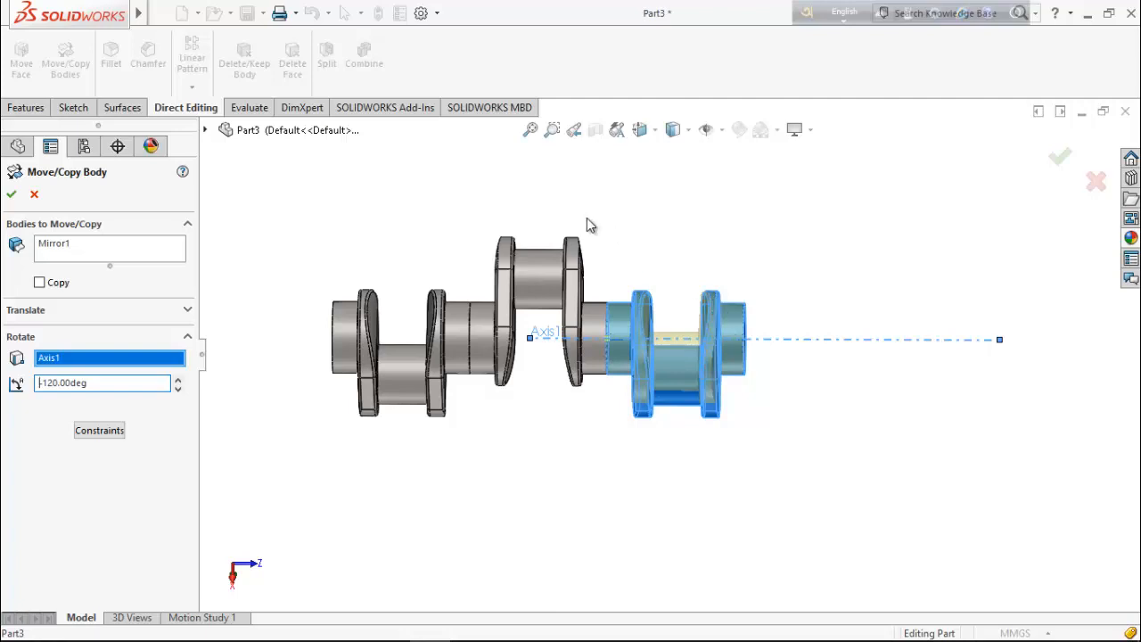
{"action": "left_click", "coordinate": [12, 193]}
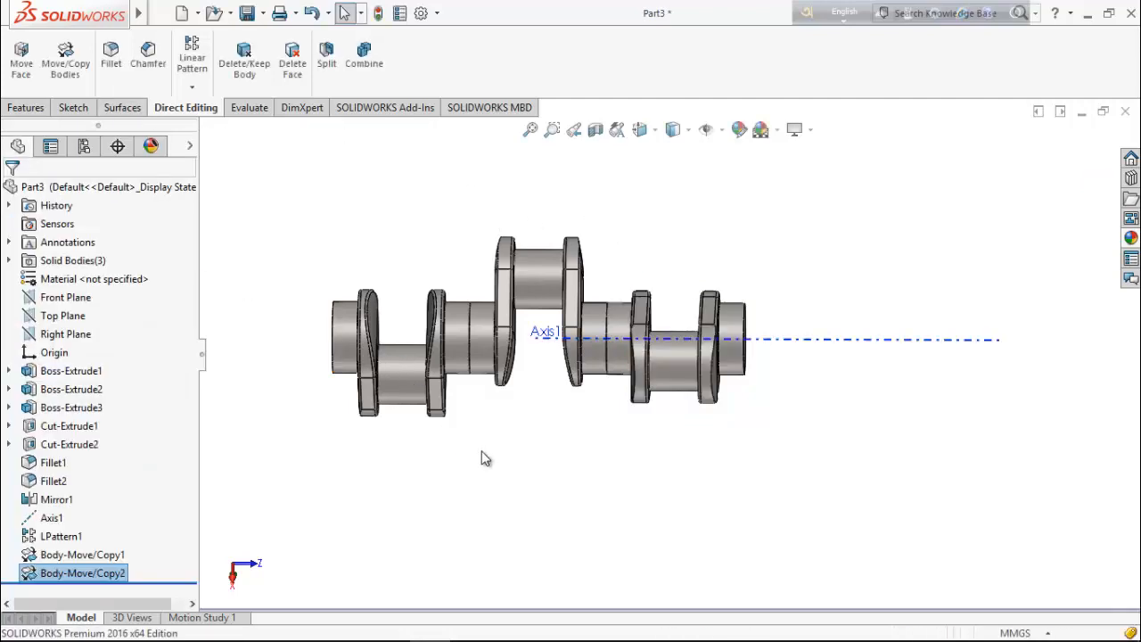
Step: Hide the reference axis running through the crankshaft
{"action": "middle_click_drag", "start_coordinate": [499, 361], "coordinate": [789, 387]}
{"action": "scroll", "coordinate": [562, 426], "scroll_direction": "down", "scroll_amount": 5}
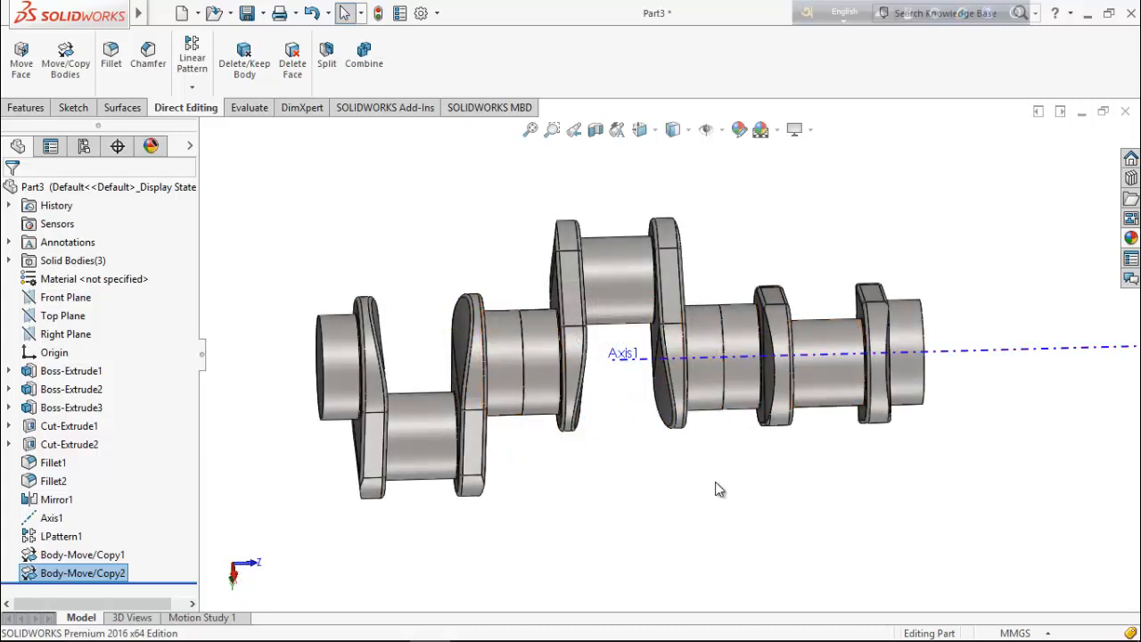
{"action": "right_click", "coordinate": [54, 518]}
{"action": "left_click", "coordinate": [70, 267]}
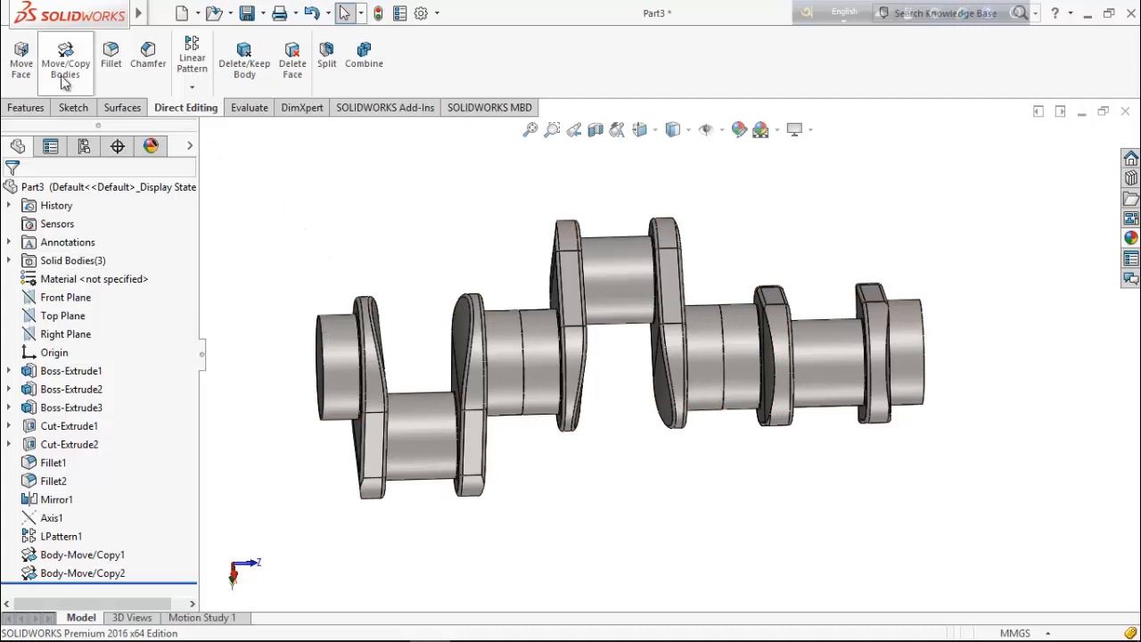
Step: Combine all three crank throw bodies into a single body with the Add operation, previewing the result before accepting it
{"action": "left_click", "coordinate": [364, 64]}
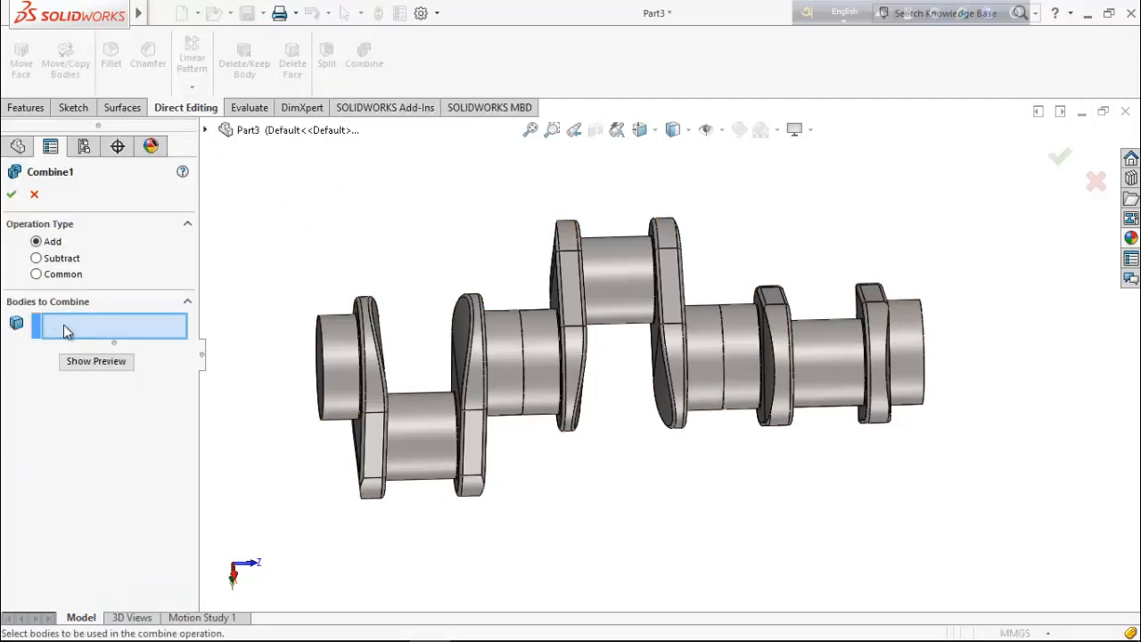
{"action": "left_click", "coordinate": [36, 257]}
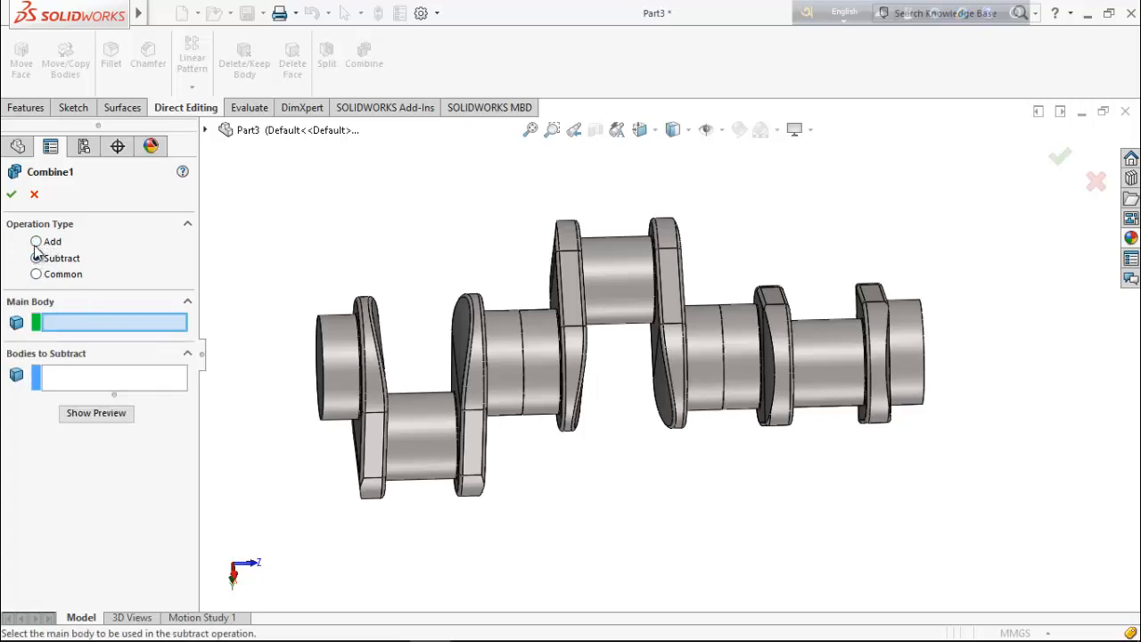
{"action": "left_click", "coordinate": [35, 242]}
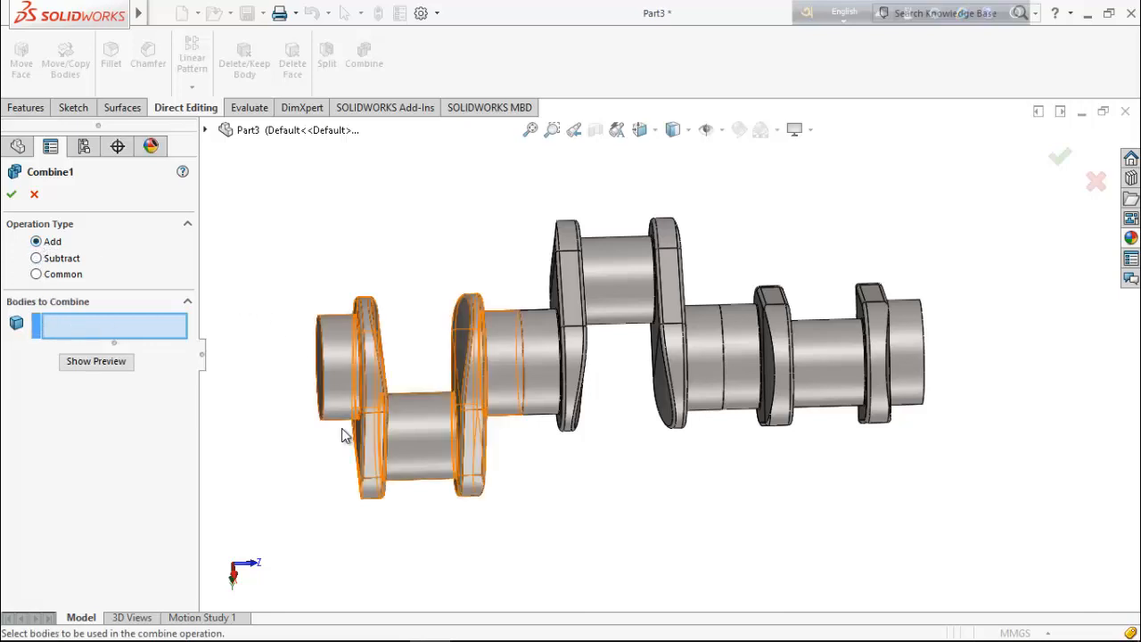
{"action": "left_click", "coordinate": [407, 461]}
{"action": "left_click", "coordinate": [609, 283]}
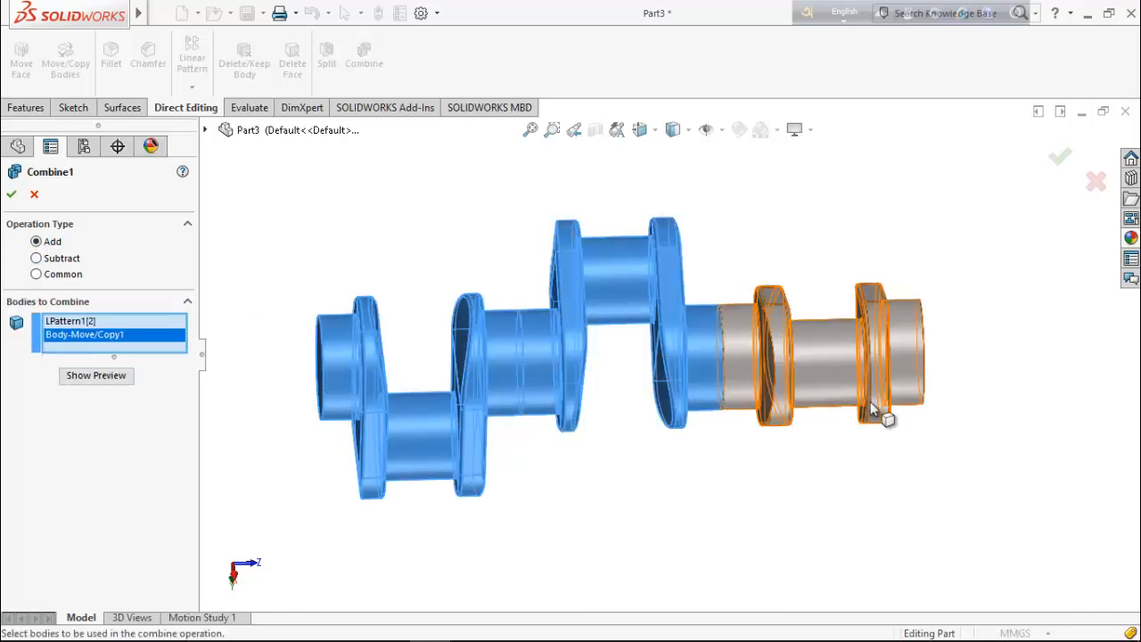
{"action": "left_click", "coordinate": [853, 386]}
{"action": "middle_click_drag", "start_coordinate": [706, 485], "coordinate": [694, 453]}
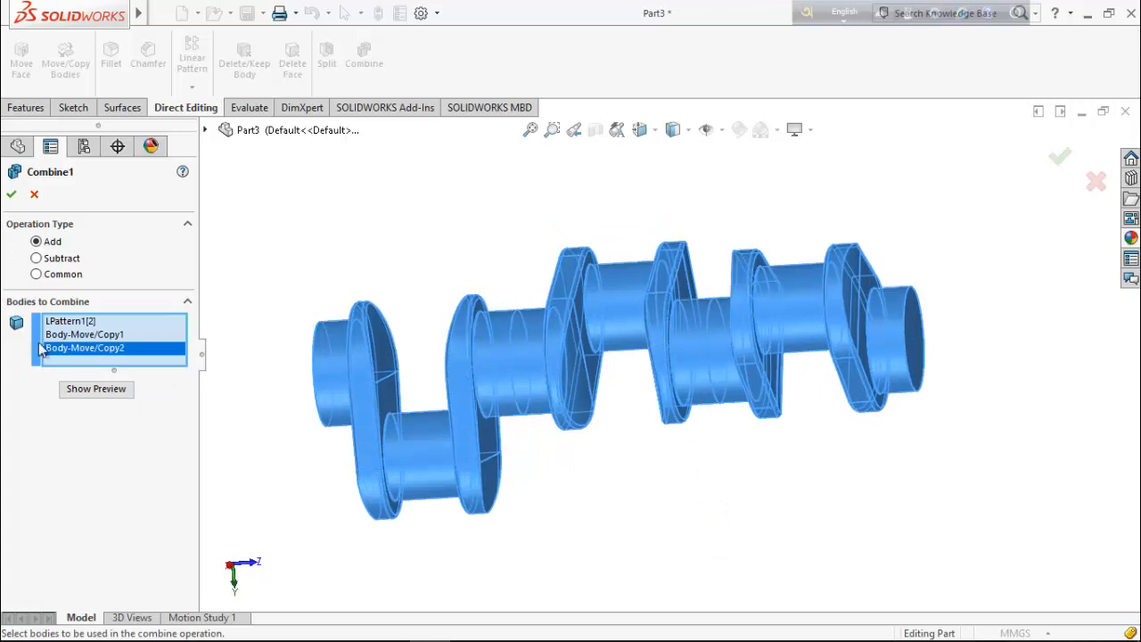
{"action": "left_click", "coordinate": [96, 389]}
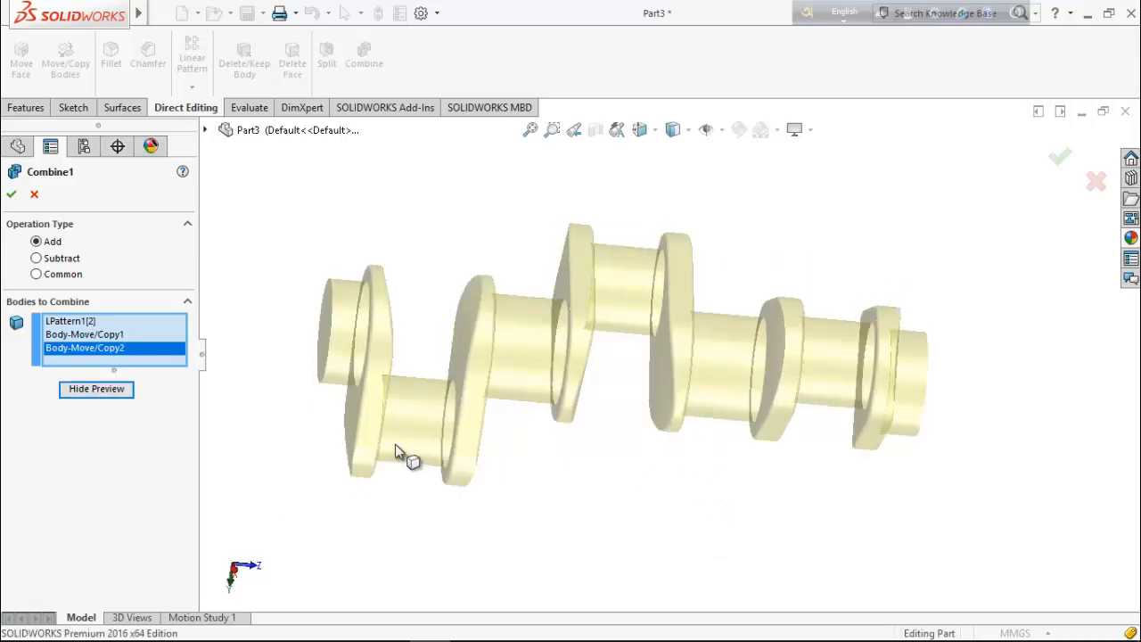
{"action": "middle_click_drag", "start_coordinate": [778, 529], "coordinate": [799, 463]}
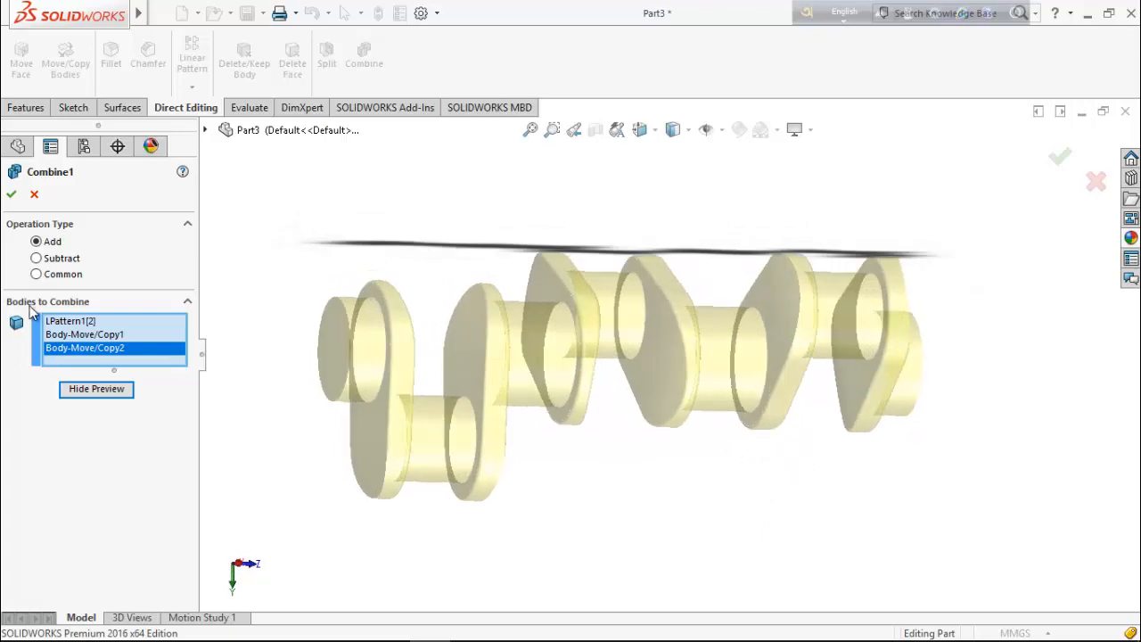
{"action": "left_click", "coordinate": [10, 193]}
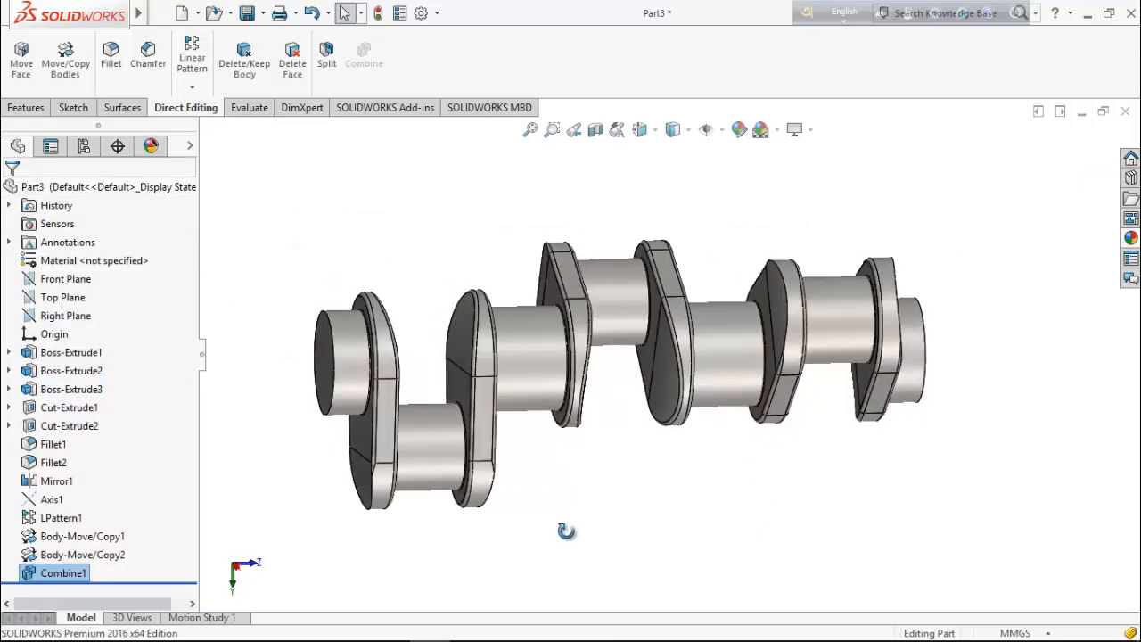
Step: Examine the combined crankshaft from several sides and close up, checking the throw orientations and the joined journals
{"action": "middle_click_drag", "start_coordinate": [566, 532], "coordinate": [616, 505]}
{"action": "scroll", "coordinate": [616, 505], "scroll_direction": "up", "scroll_amount": 2}
{"action": "middle_click_drag", "start_coordinate": [680, 472], "coordinate": [631, 480]}
{"action": "scroll", "coordinate": [575, 404], "scroll_direction": "up", "scroll_amount": 2}
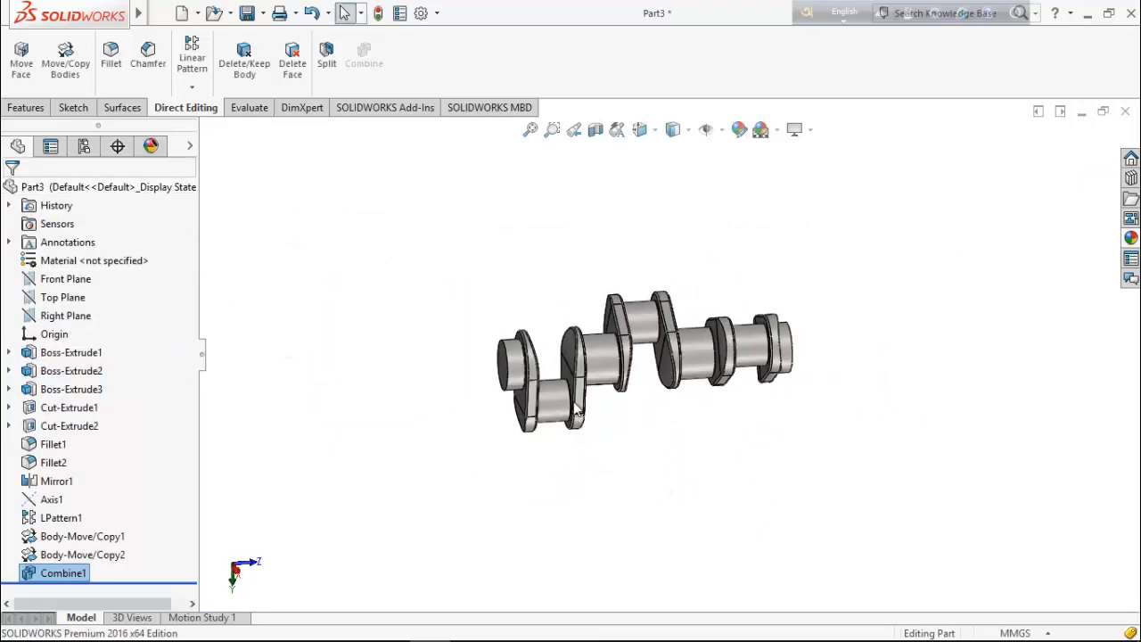
{"action": "scroll", "coordinate": [575, 405], "scroll_direction": "down", "scroll_amount": 3}
{"action": "middle_click_drag", "start_coordinate": [682, 377], "coordinate": [625, 482]}
{"action": "middle_click_drag", "start_coordinate": [657, 537], "coordinate": [674, 348]}
{"action": "middle_click_drag", "start_coordinate": [672, 501], "coordinate": [653, 362]}
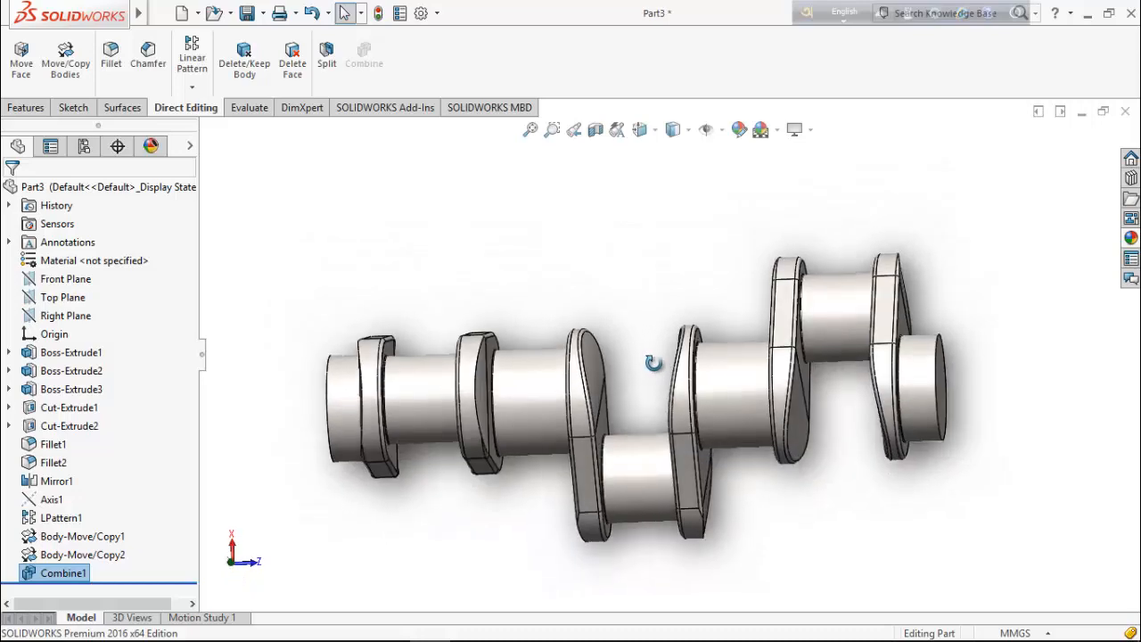
{"action": "middle_click_drag", "start_coordinate": [746, 544], "coordinate": [772, 467]}
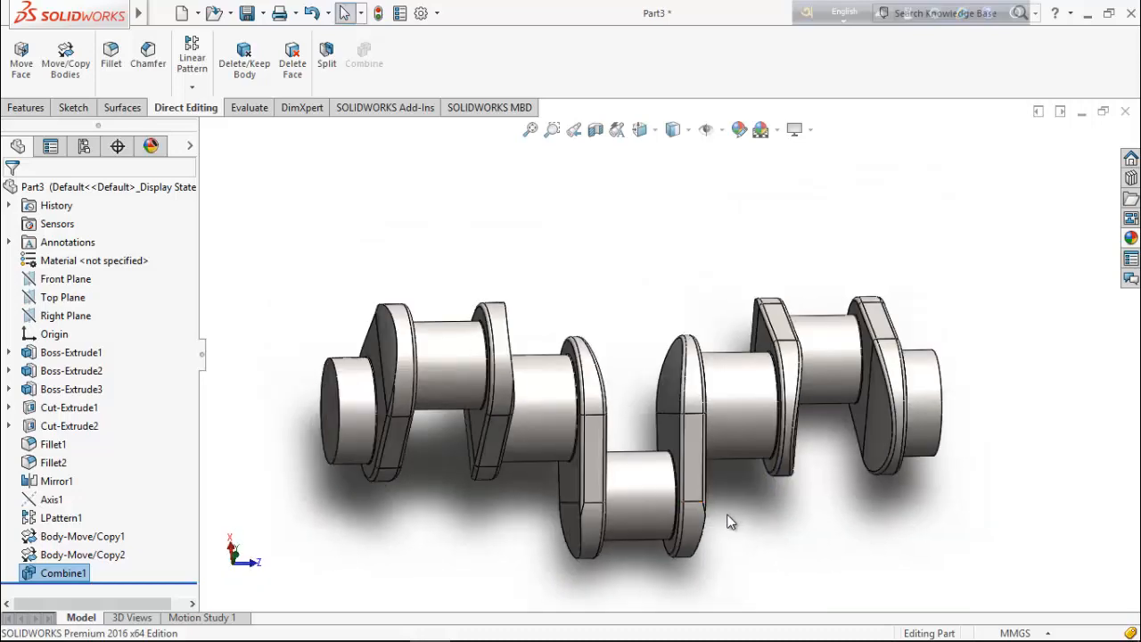
{"action": "scroll", "coordinate": [721, 524], "scroll_direction": "down", "scroll_amount": 2}
{"action": "scroll", "coordinate": [692, 529], "scroll_direction": "up", "scroll_amount": 1}
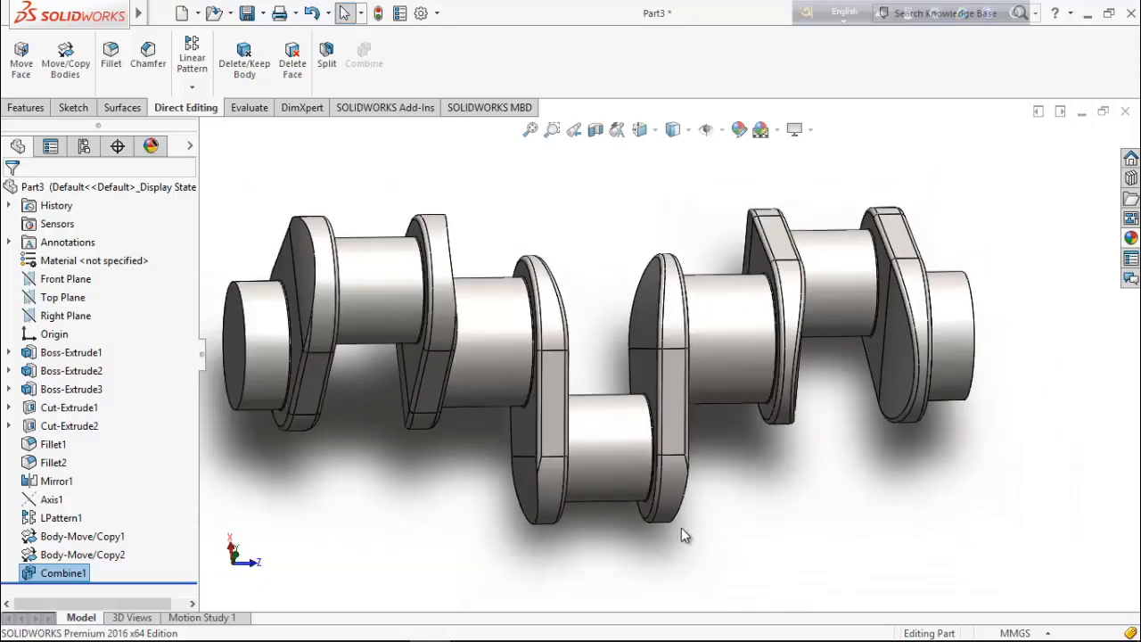
{"action": "scroll", "coordinate": [486, 494], "scroll_direction": "down", "scroll_amount": 3}
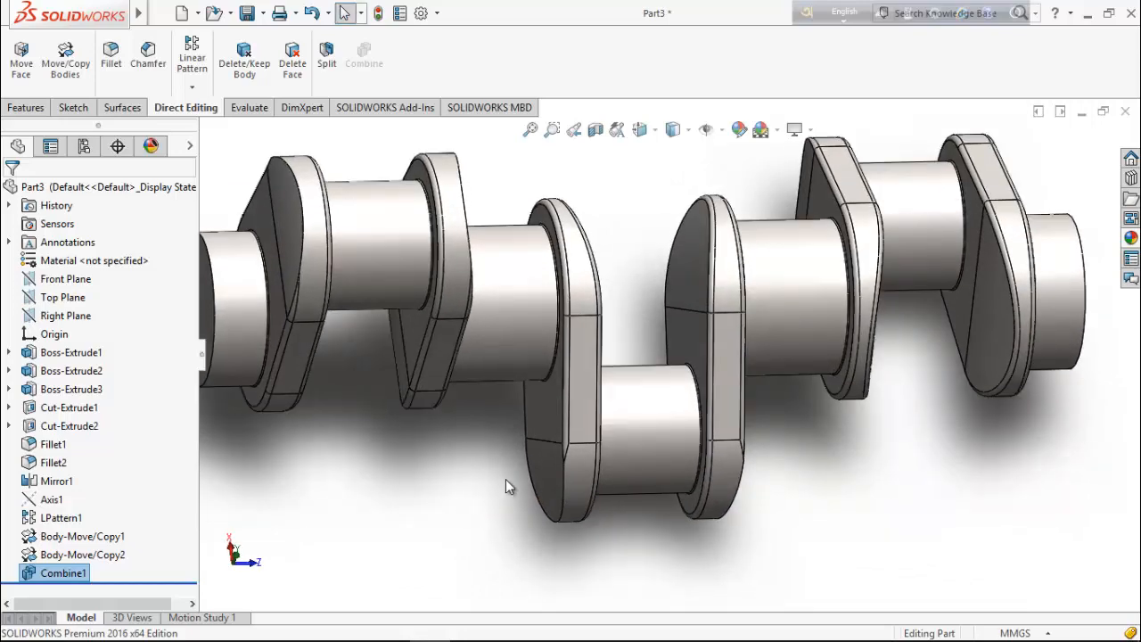
{"action": "scroll", "coordinate": [506, 482], "scroll_direction": "up", "scroll_amount": 3}
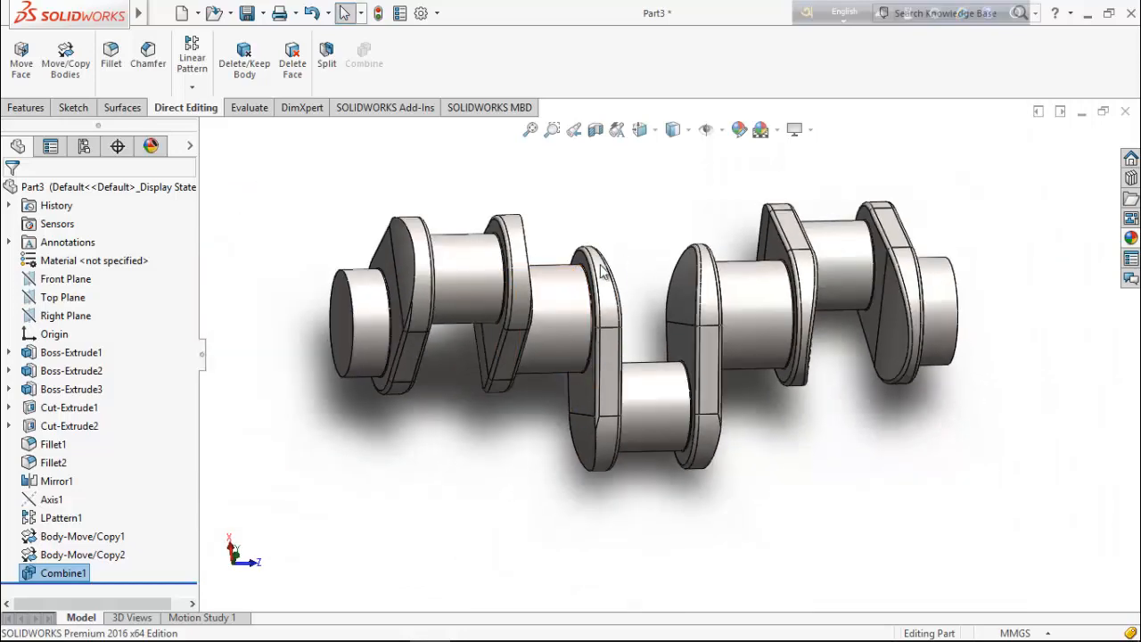